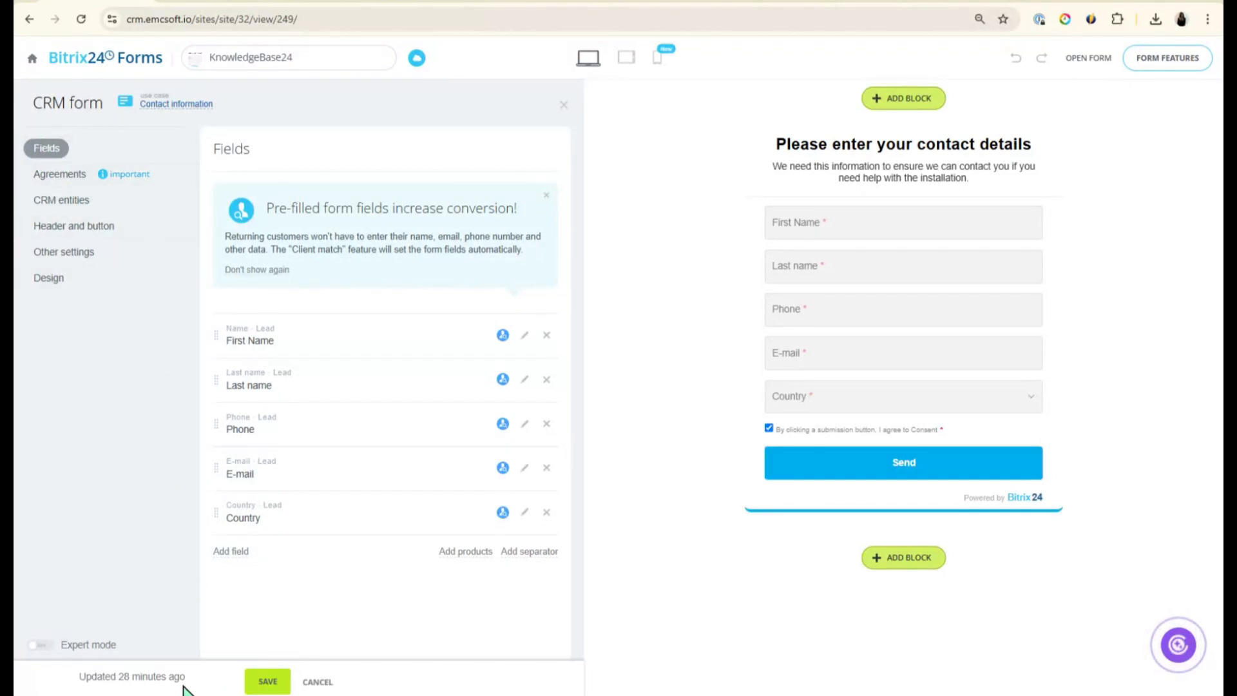
Enable Expert mode for the CRM form and expand its Google Analytics events and targets
click(40, 645)
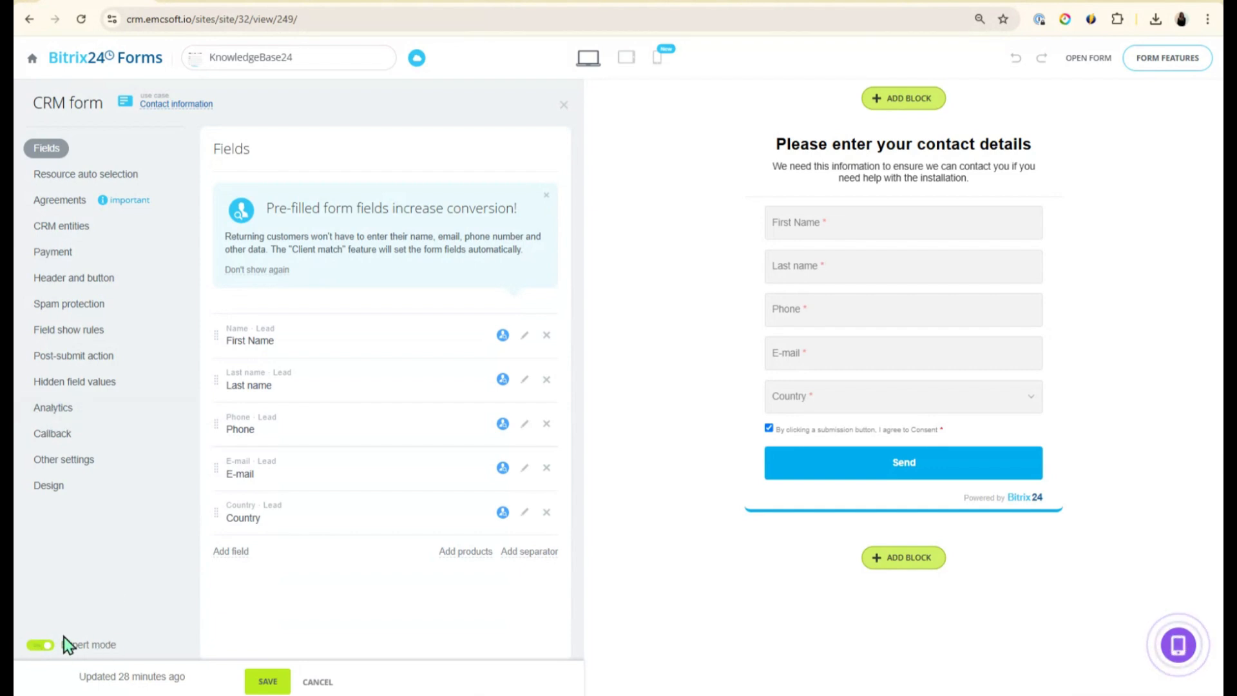
click(63, 416)
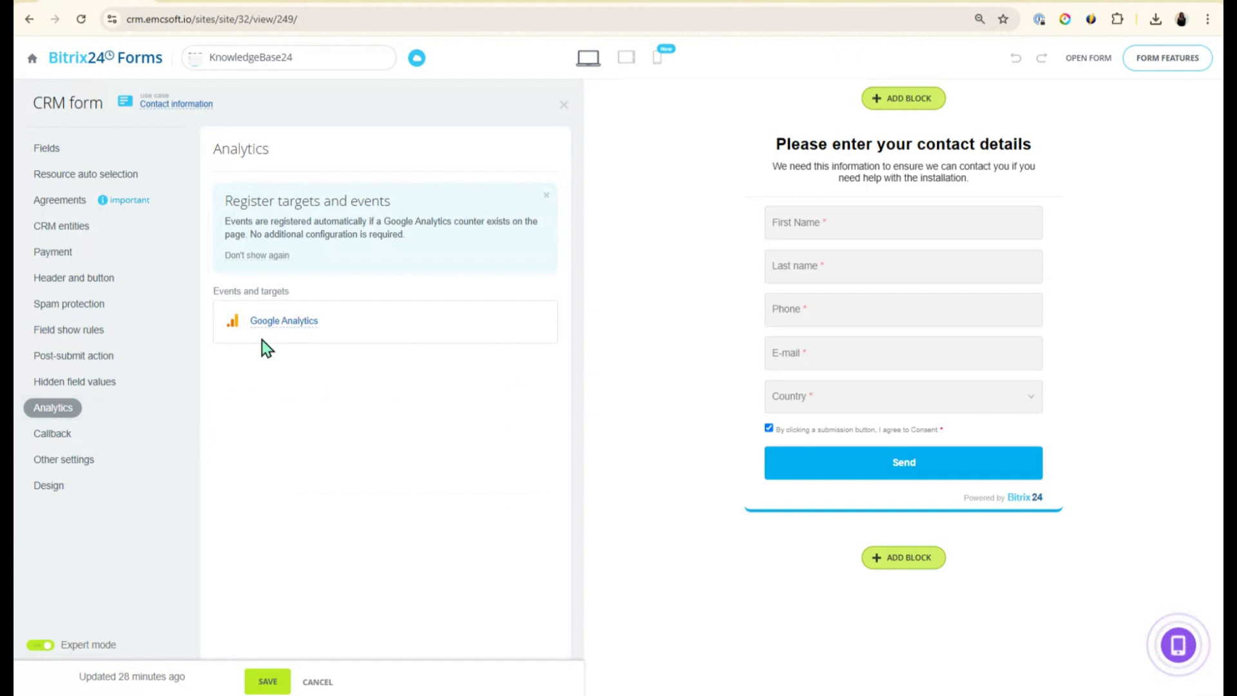
click(279, 322)
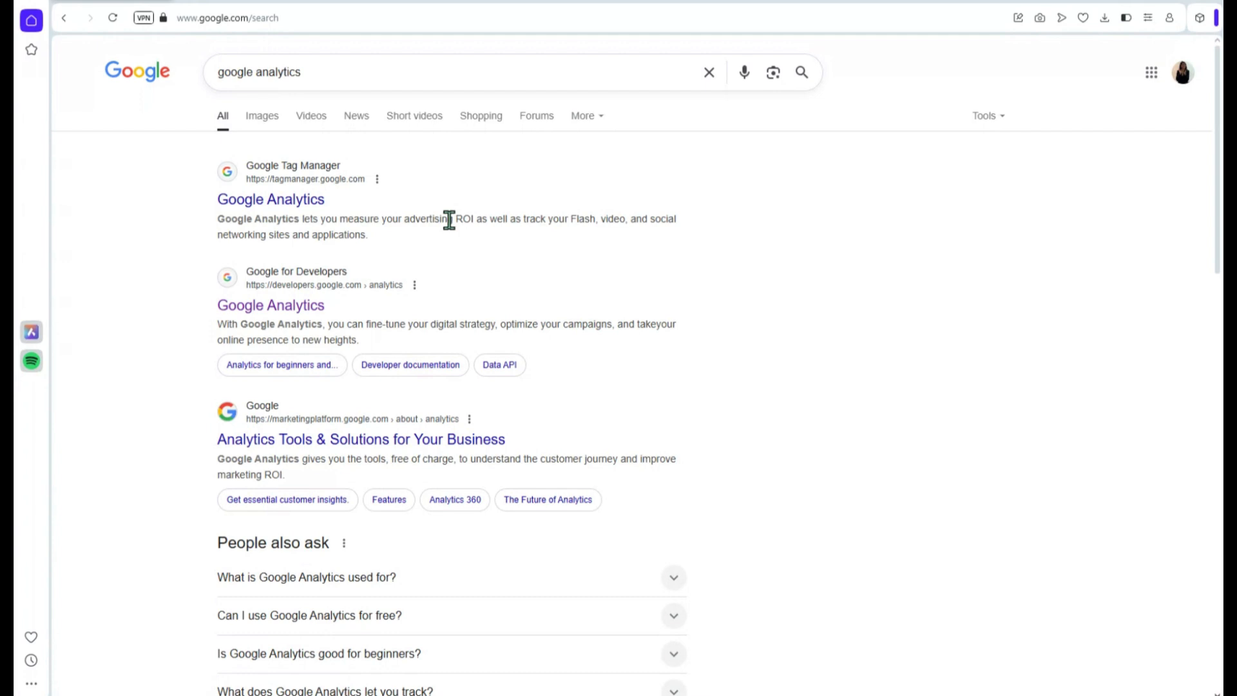
Open Google Analytics from the Google for Developers search result and start setting up measurement
click(272, 307)
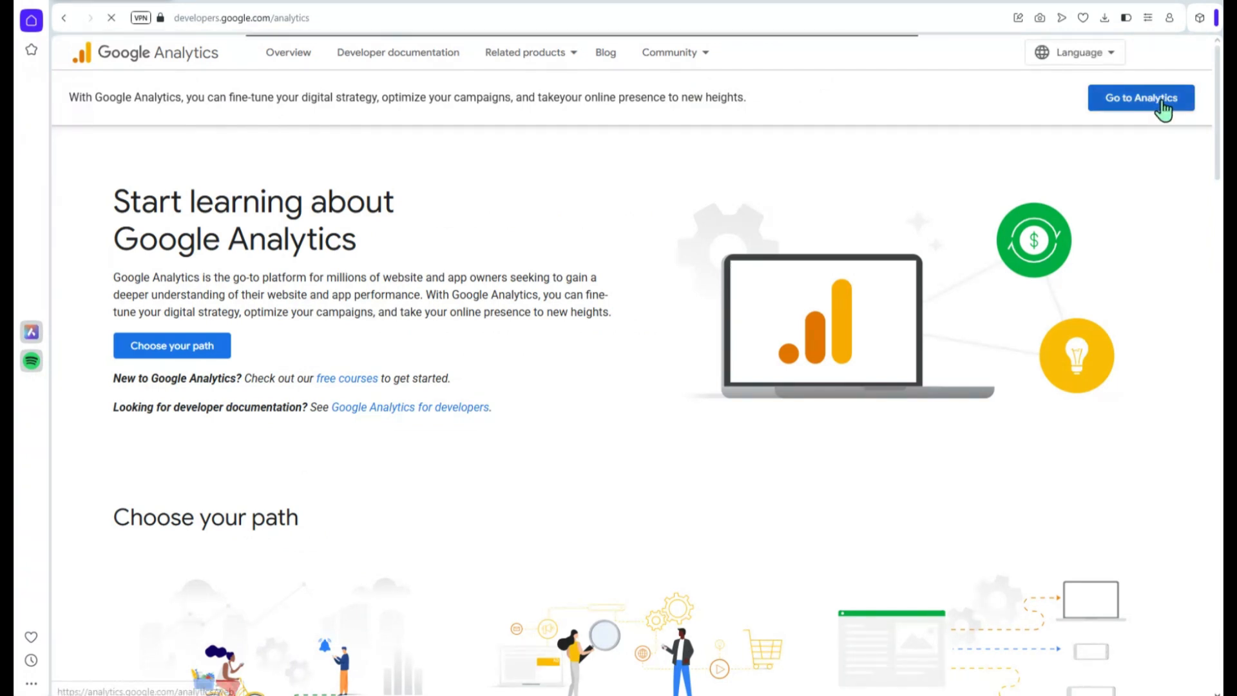
click(1159, 96)
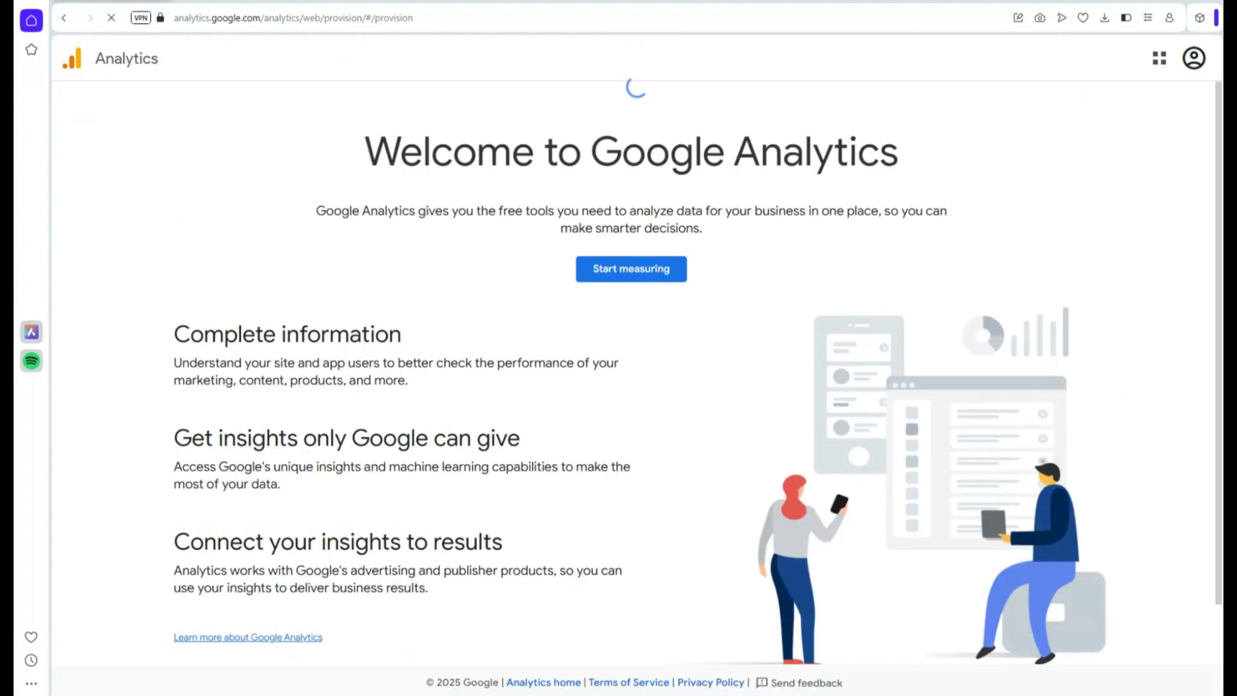
click(649, 274)
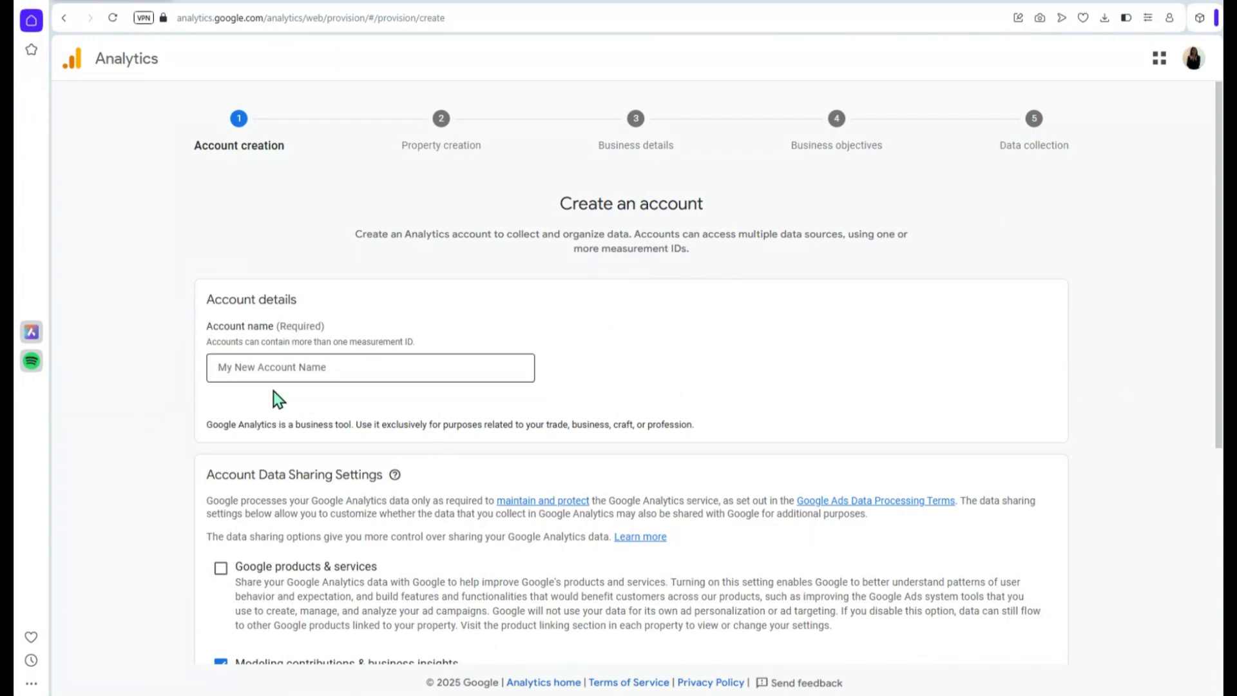
Name the new Analytics account EMCSOFT and proceed to property creation
click(268, 368)
text(EM)
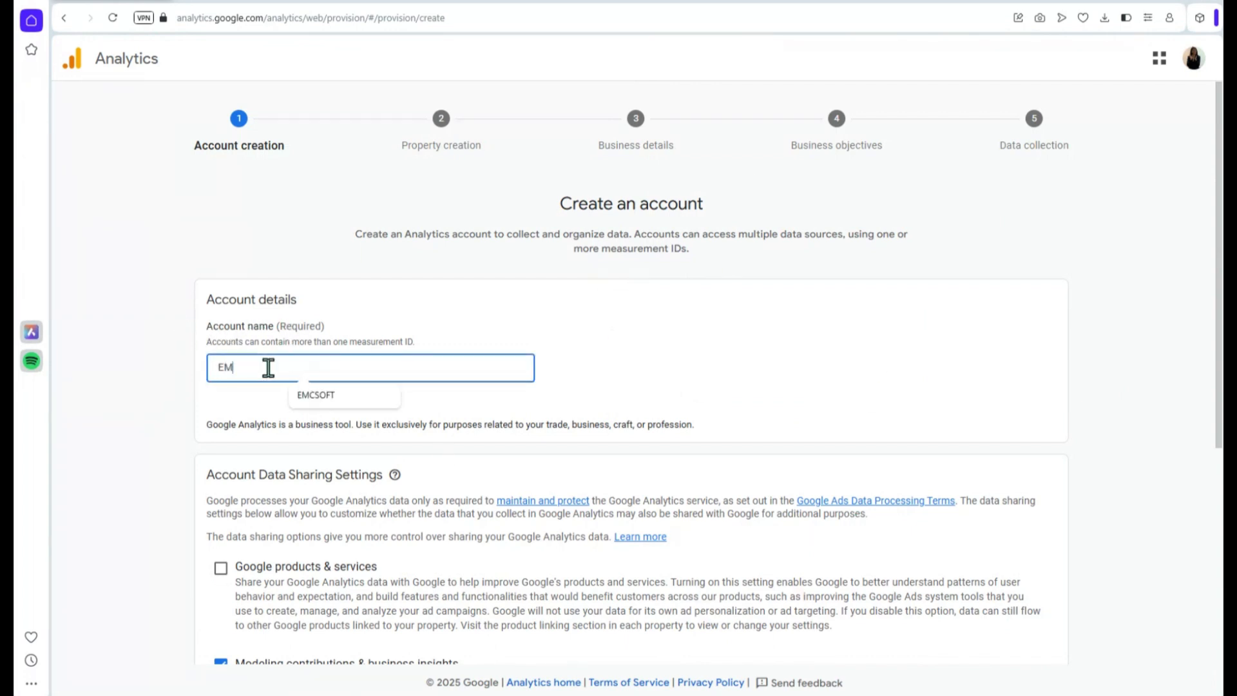
text(CSOFT)
click(681, 380)
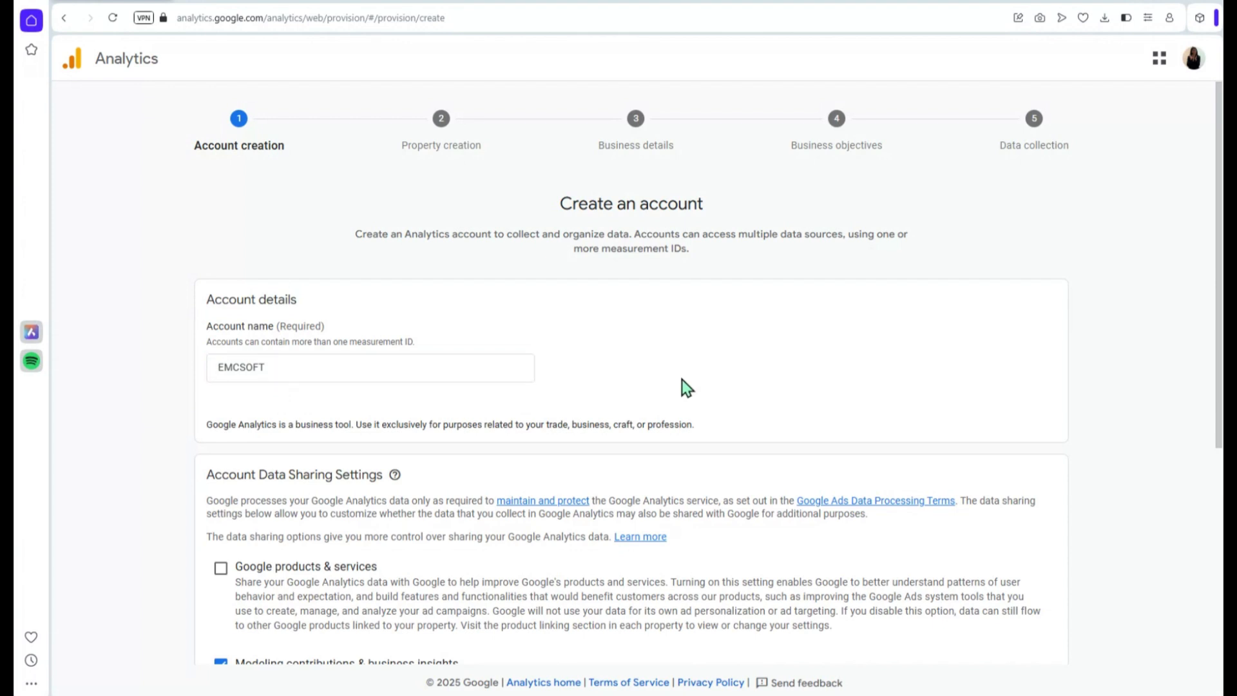
scroll(682, 377, down, 5)
click(241, 626)
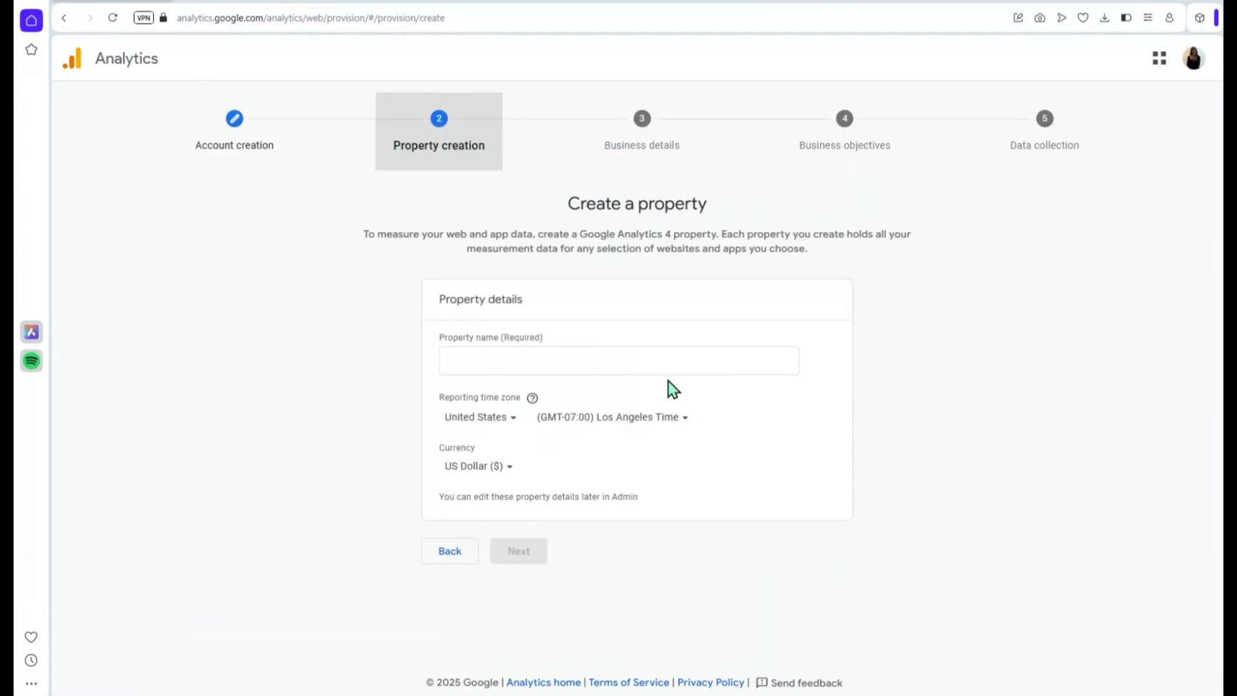
Name the property Bitrix24 CRM FORM X and proceed to the business details
click(584, 353)
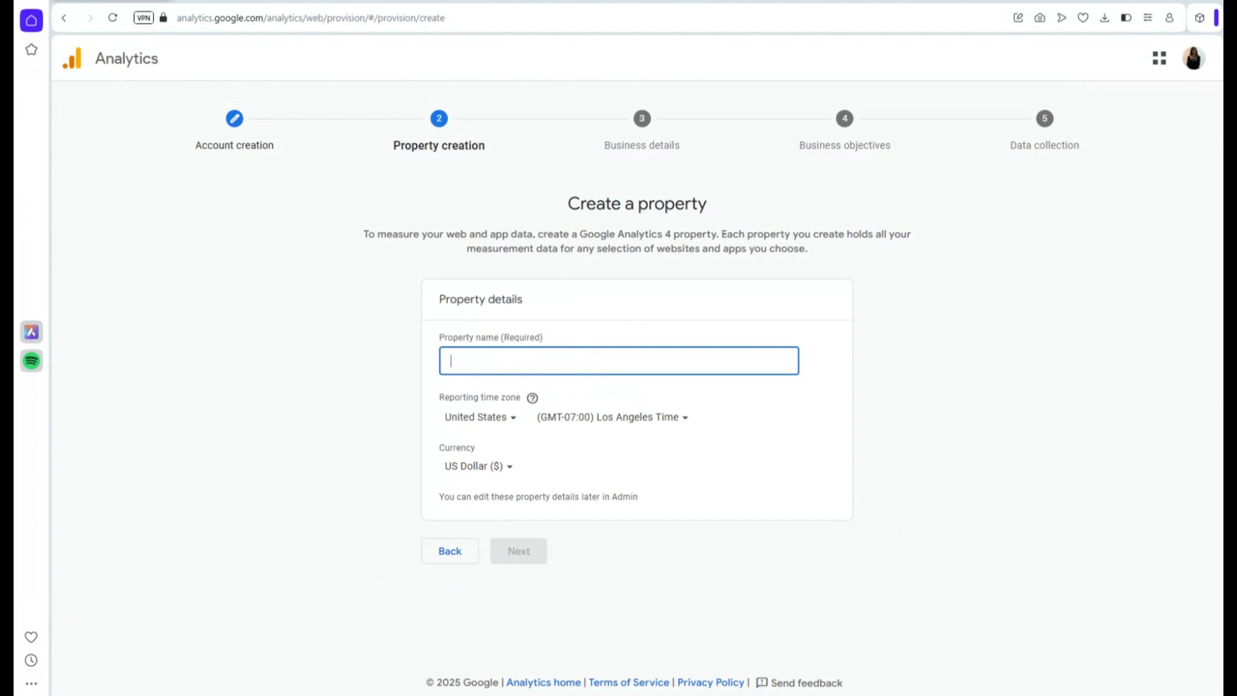
click(932, 531)
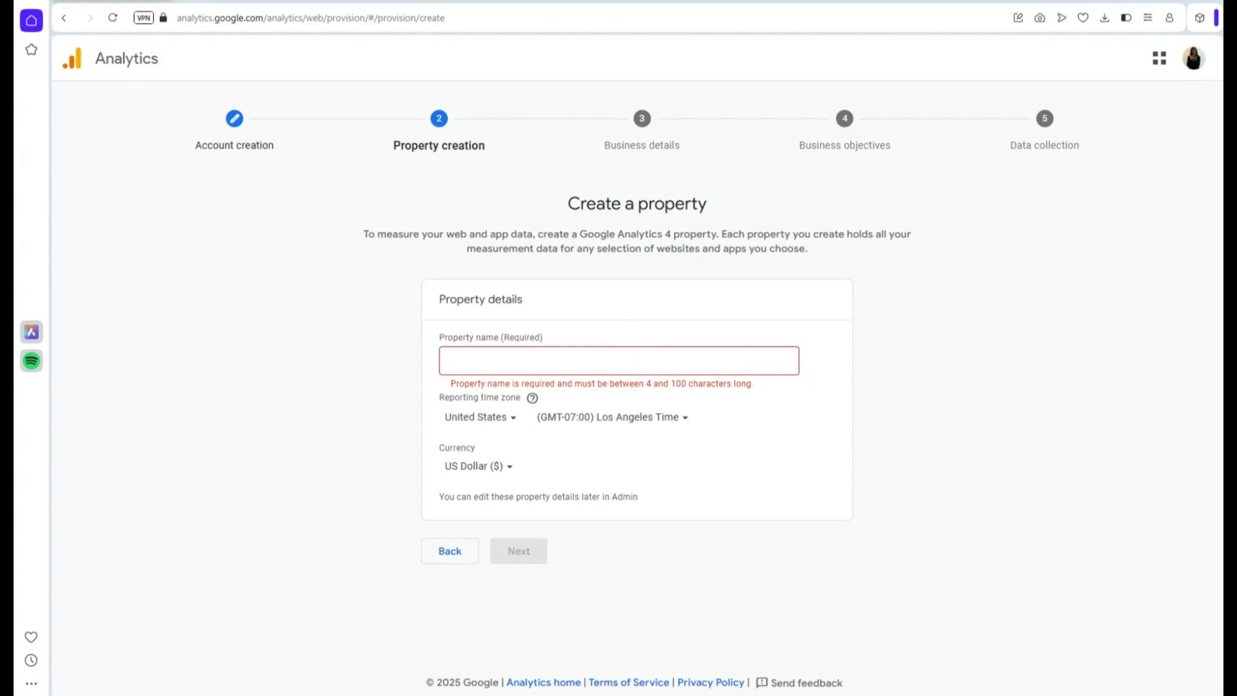
click(523, 359)
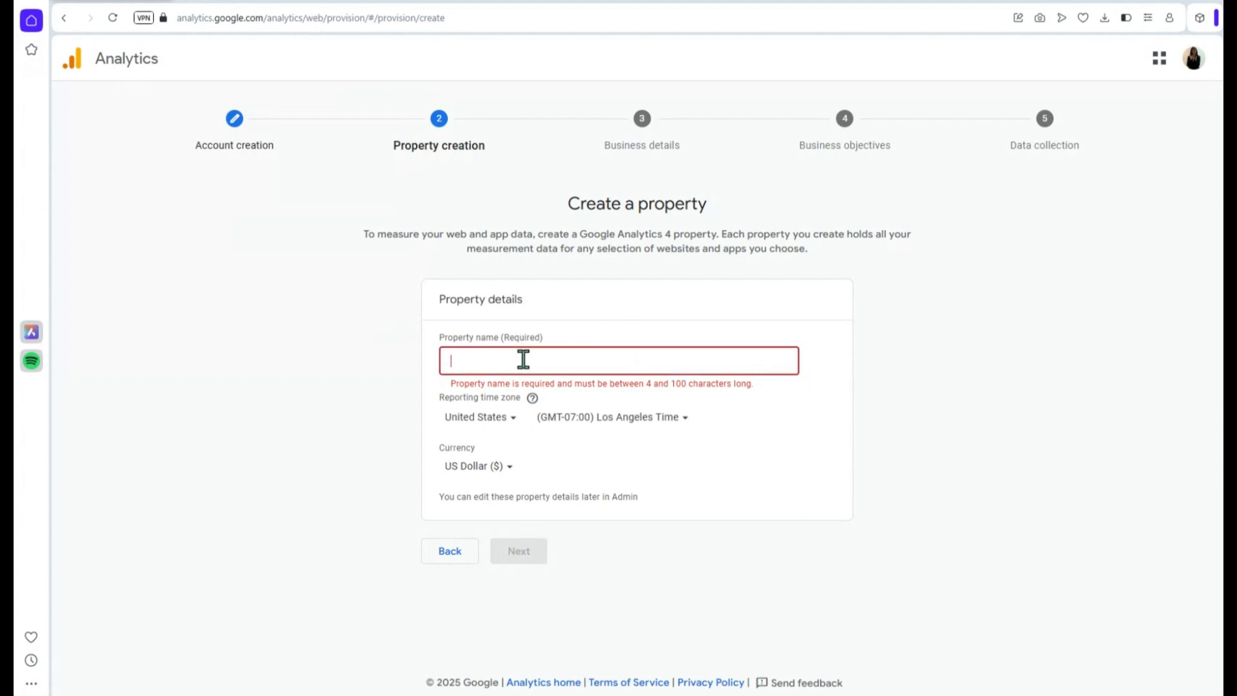
text(Bitrix24 CRM FORM X)
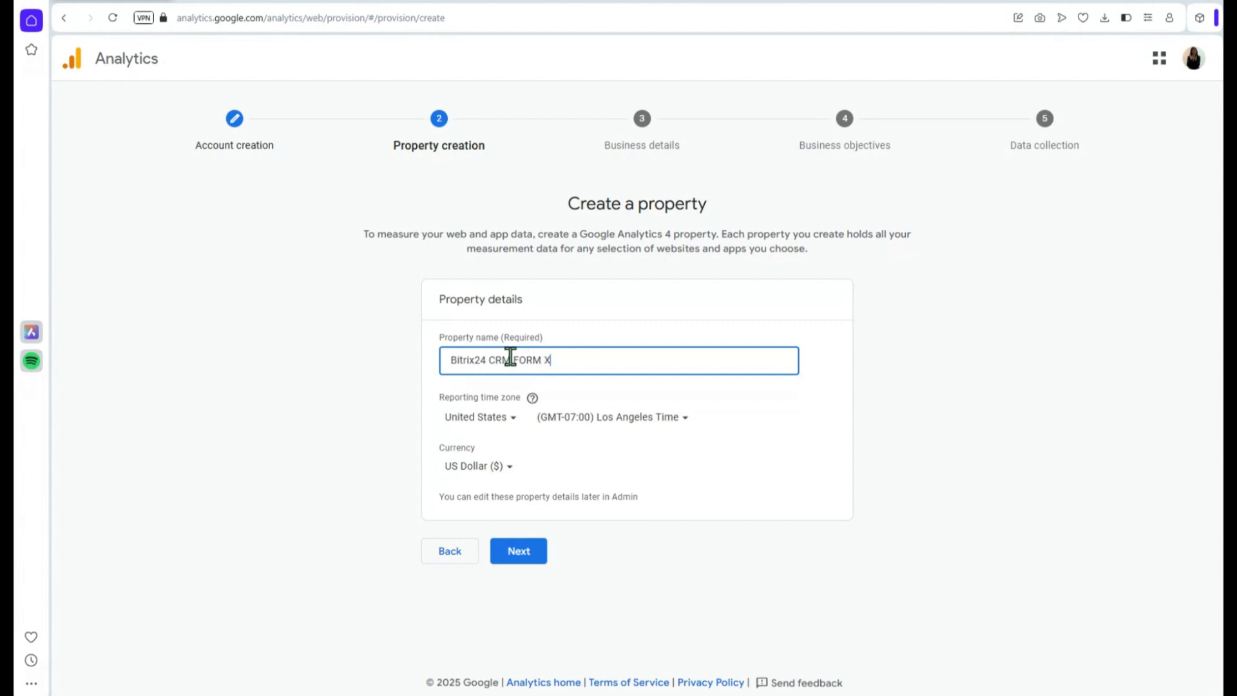
click(514, 558)
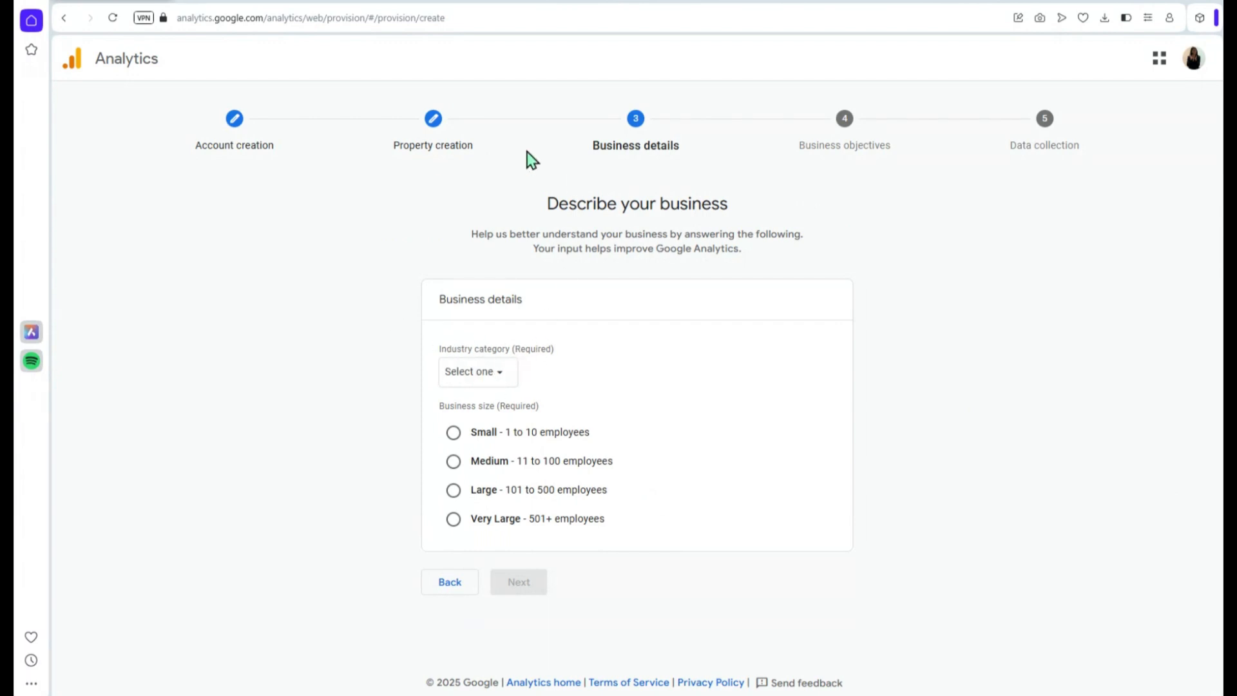
Set the industry category to Computers & Electronics and the business size to Small, and proceed to the business objectives
click(508, 380)
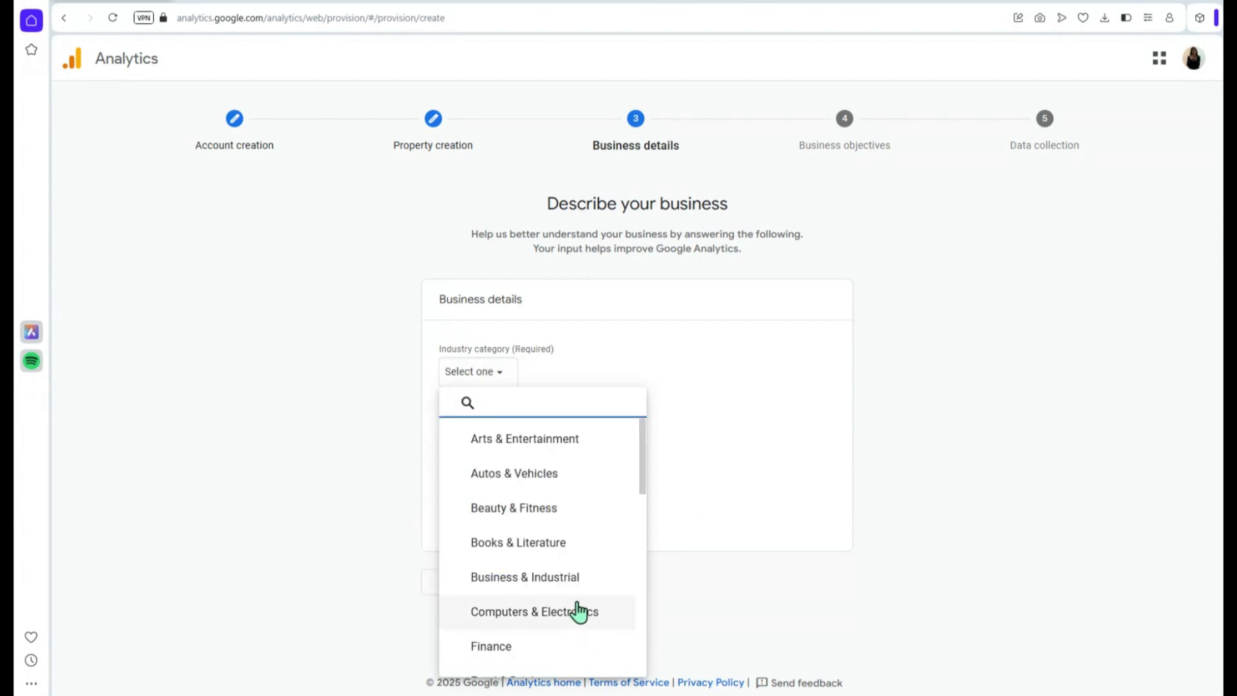
click(539, 617)
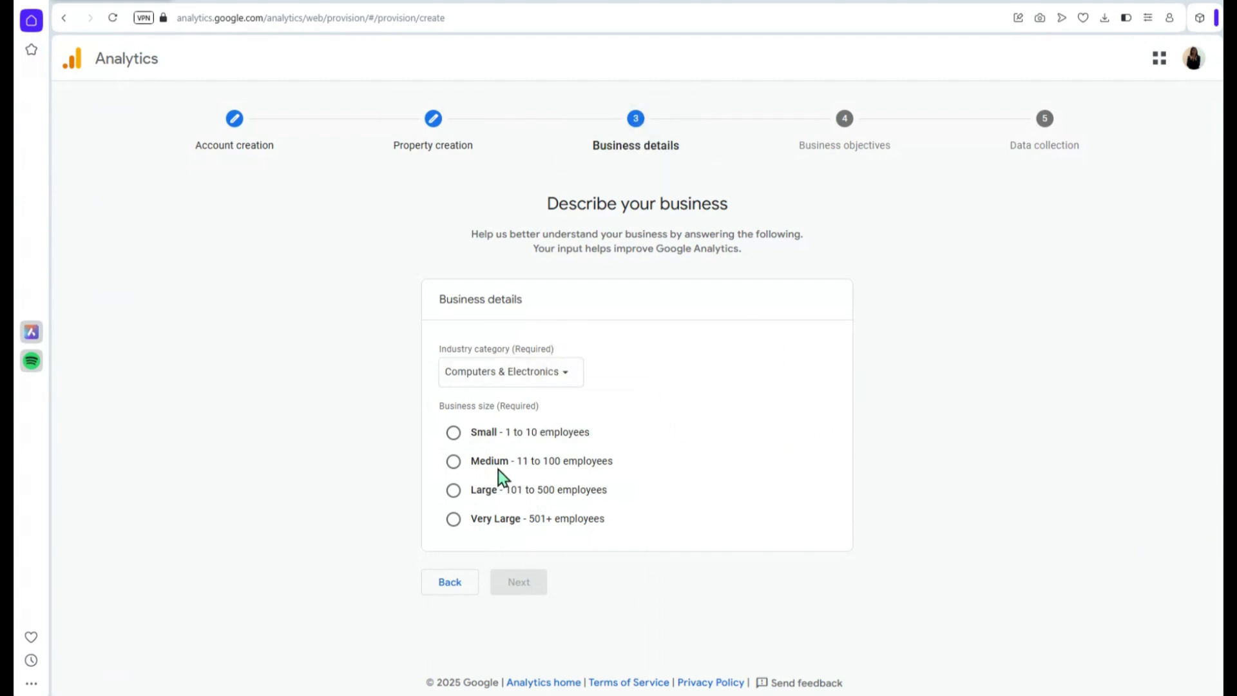
click(456, 435)
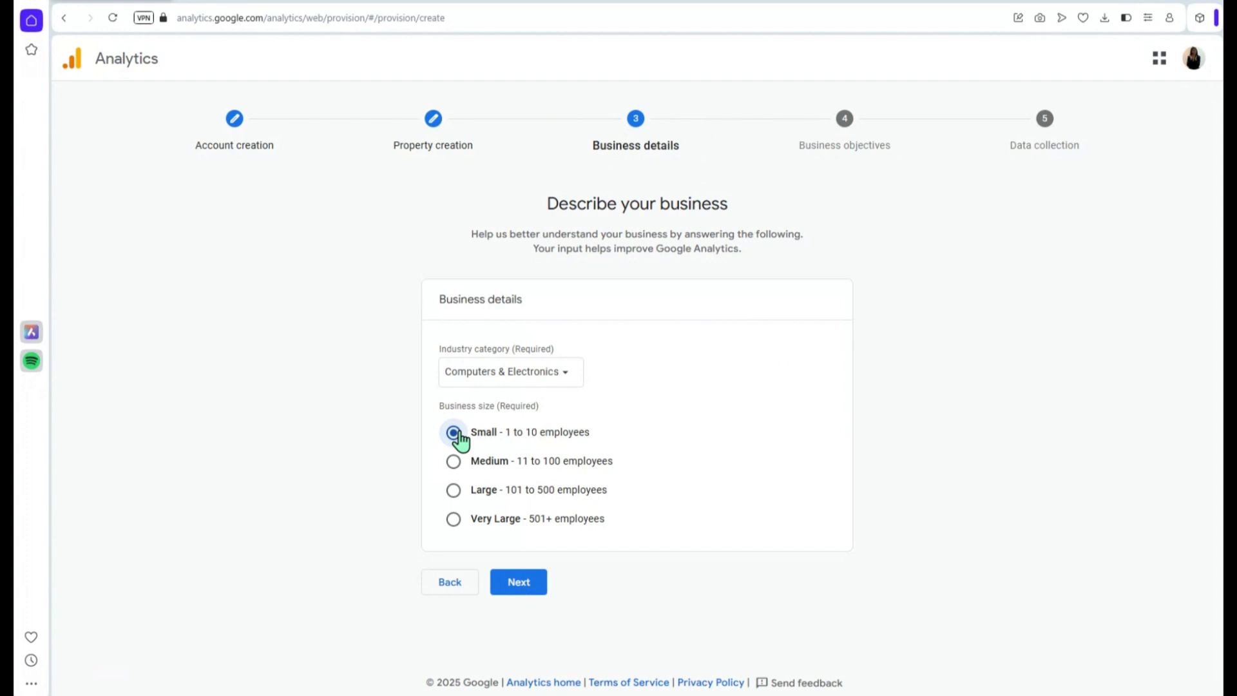
click(521, 586)
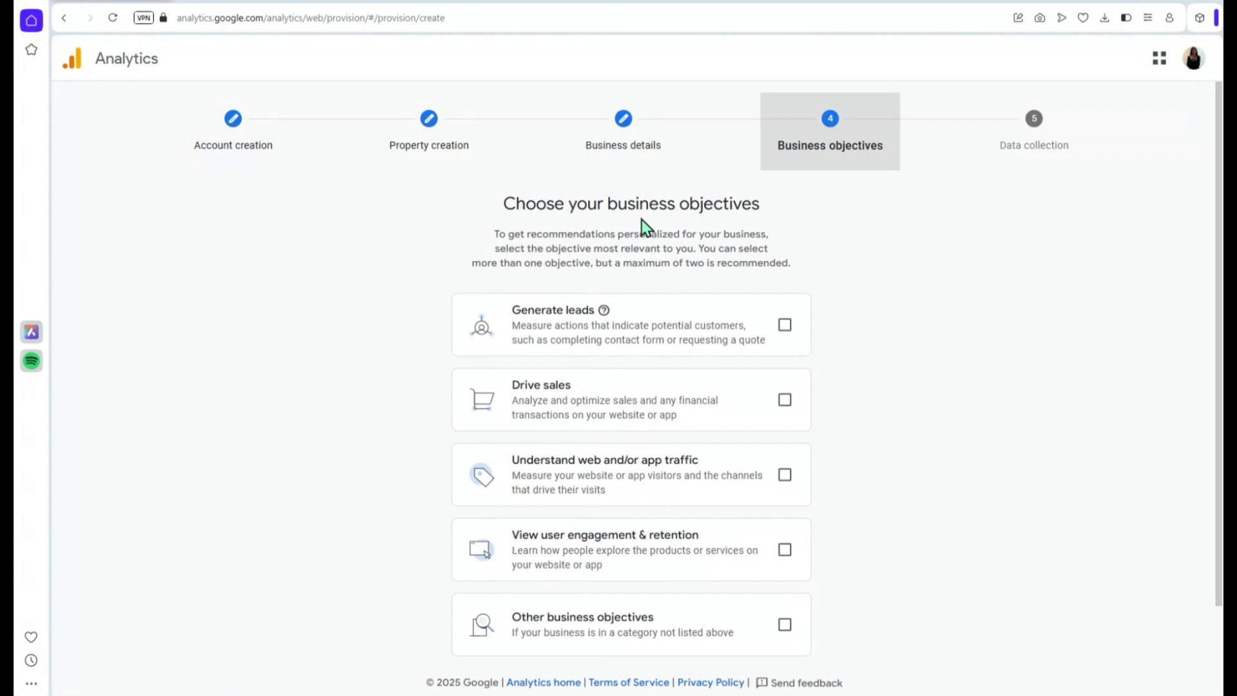
Choose Generate leads as the only business objective for the property
click(785, 328)
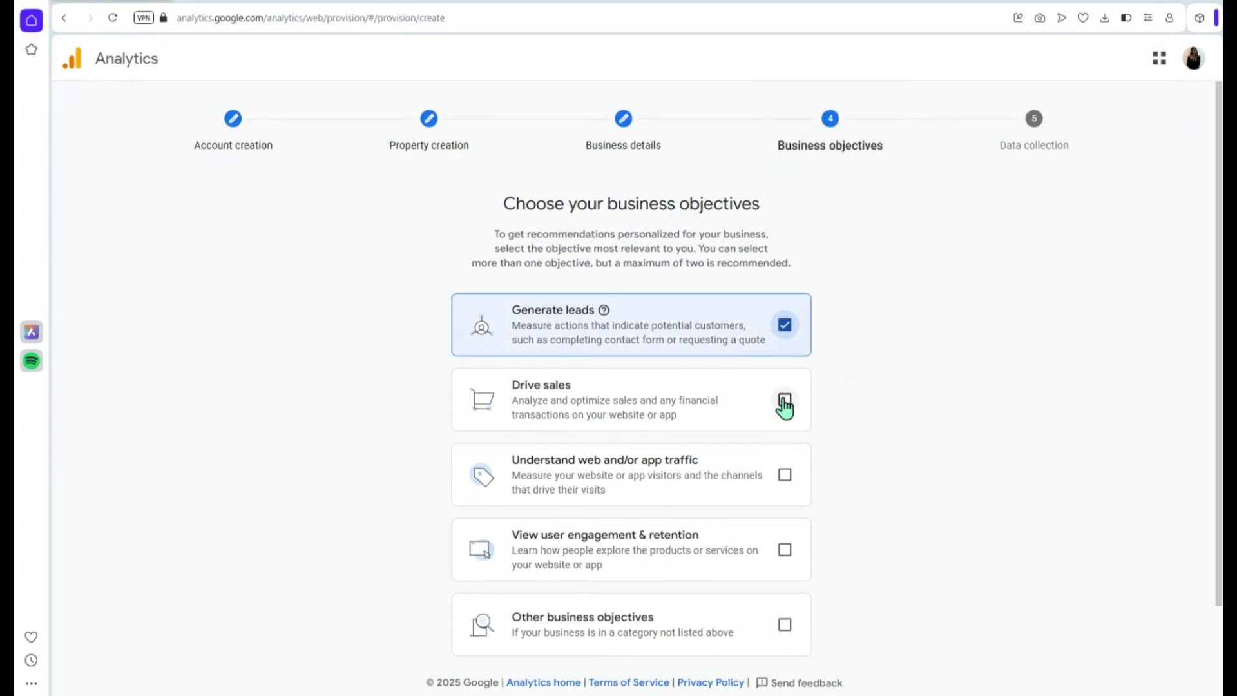
click(784, 399)
click(784, 475)
click(786, 401)
click(790, 465)
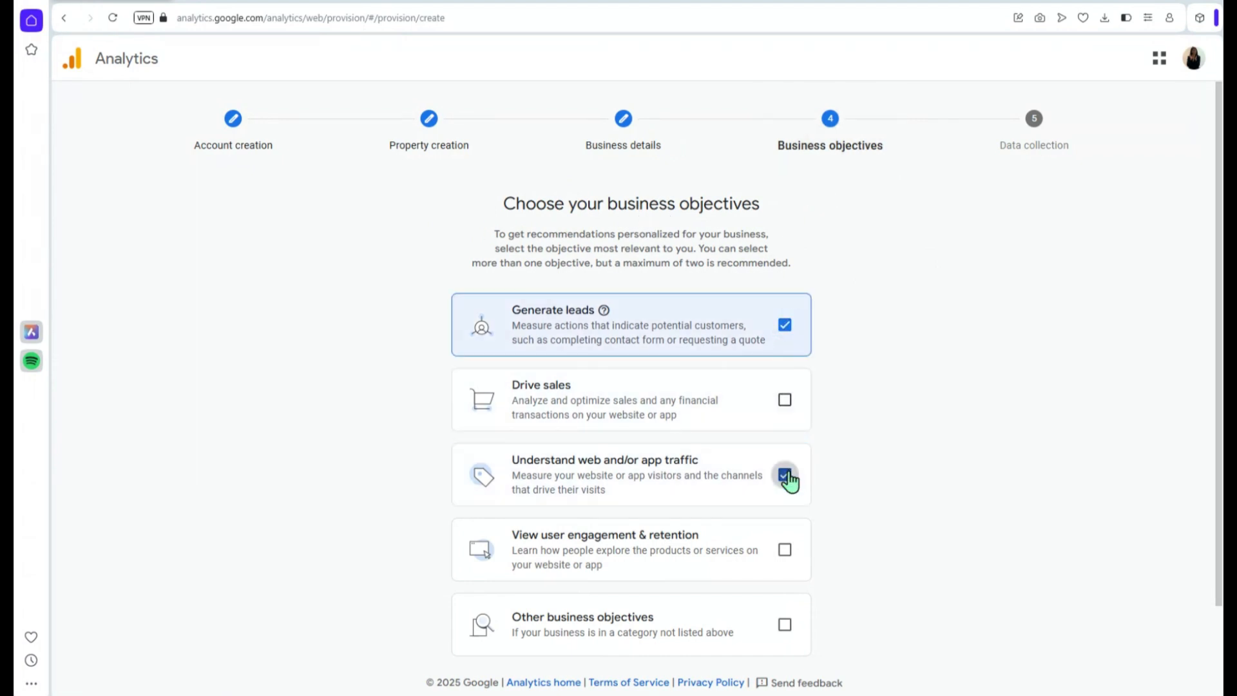
scroll(902, 271, down, 1)
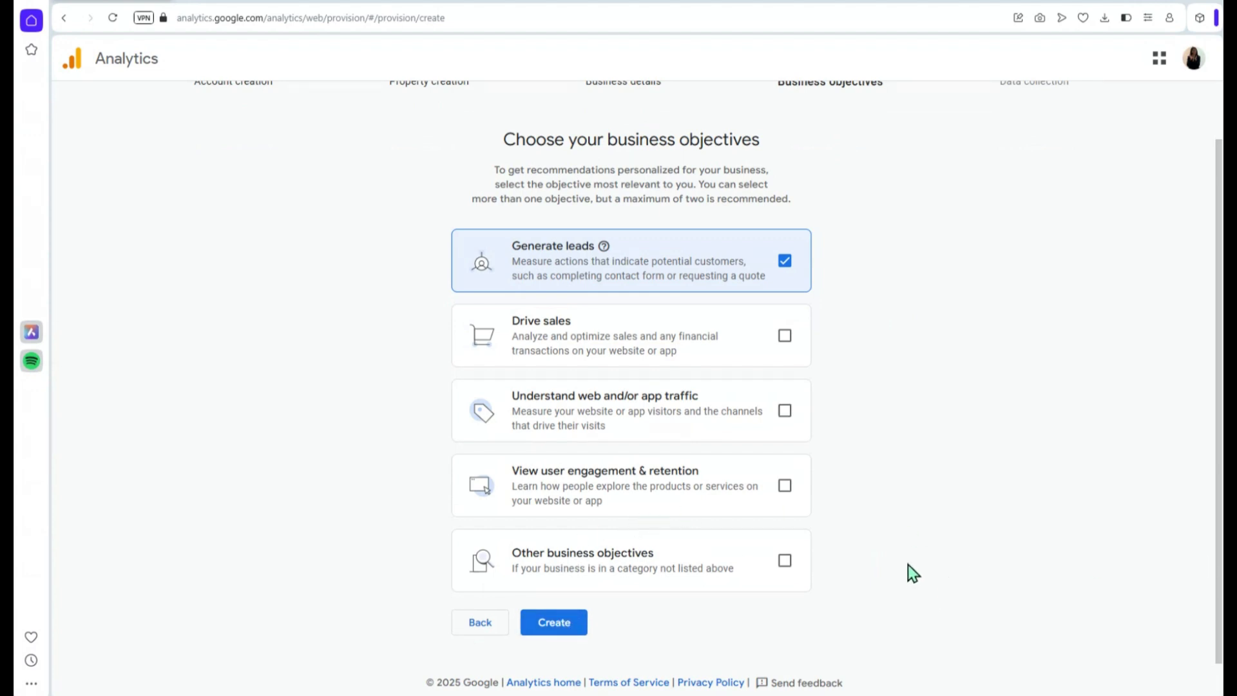
scroll(907, 565, up, 1)
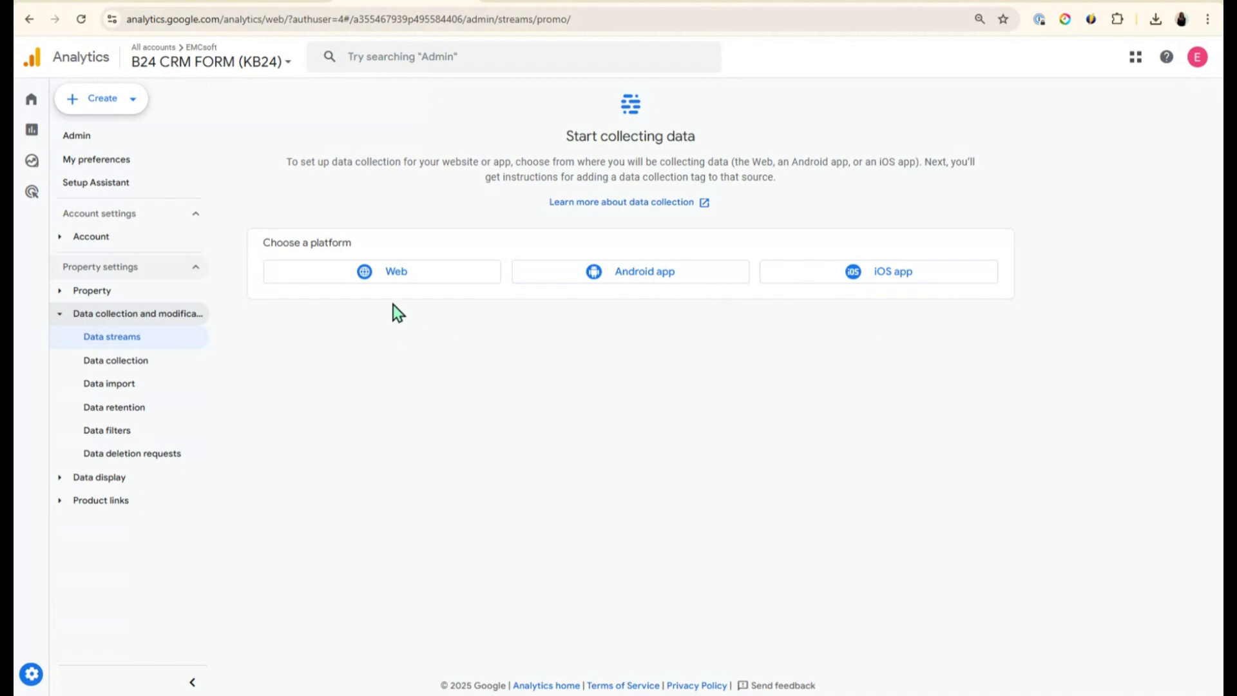
Start a Web data stream for the property, and copy the KnowledgeBase24 form's public link from Bitrix24
click(361, 282)
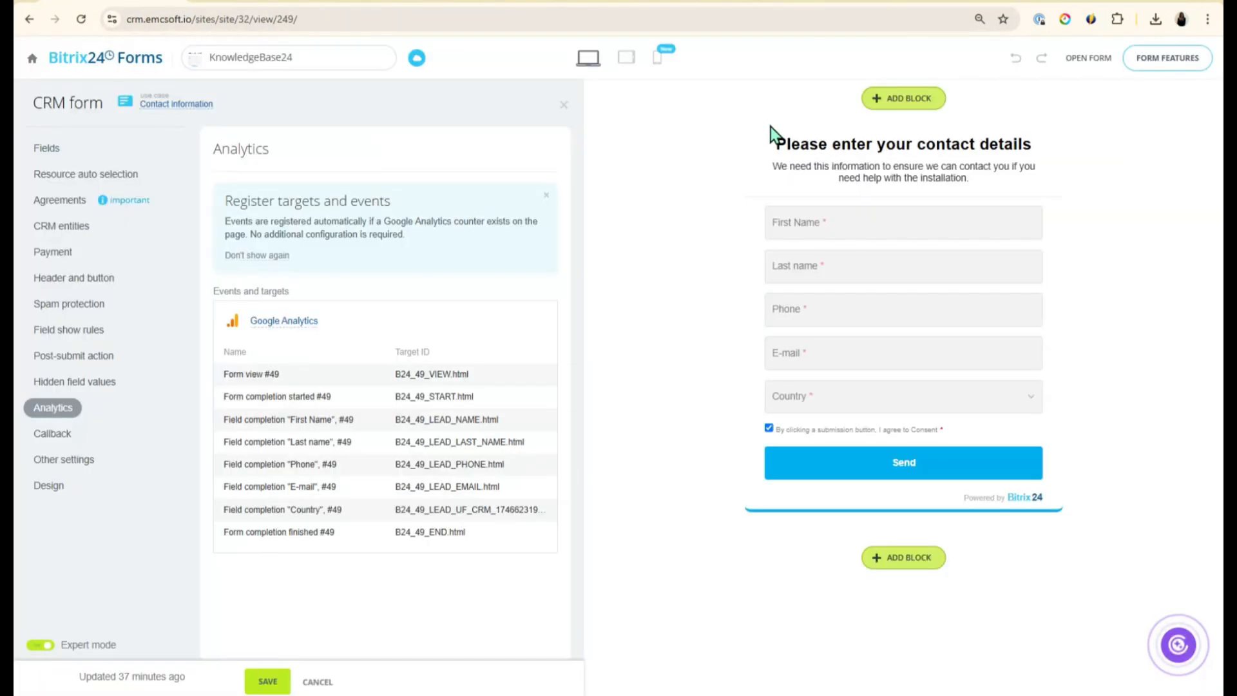
click(1080, 72)
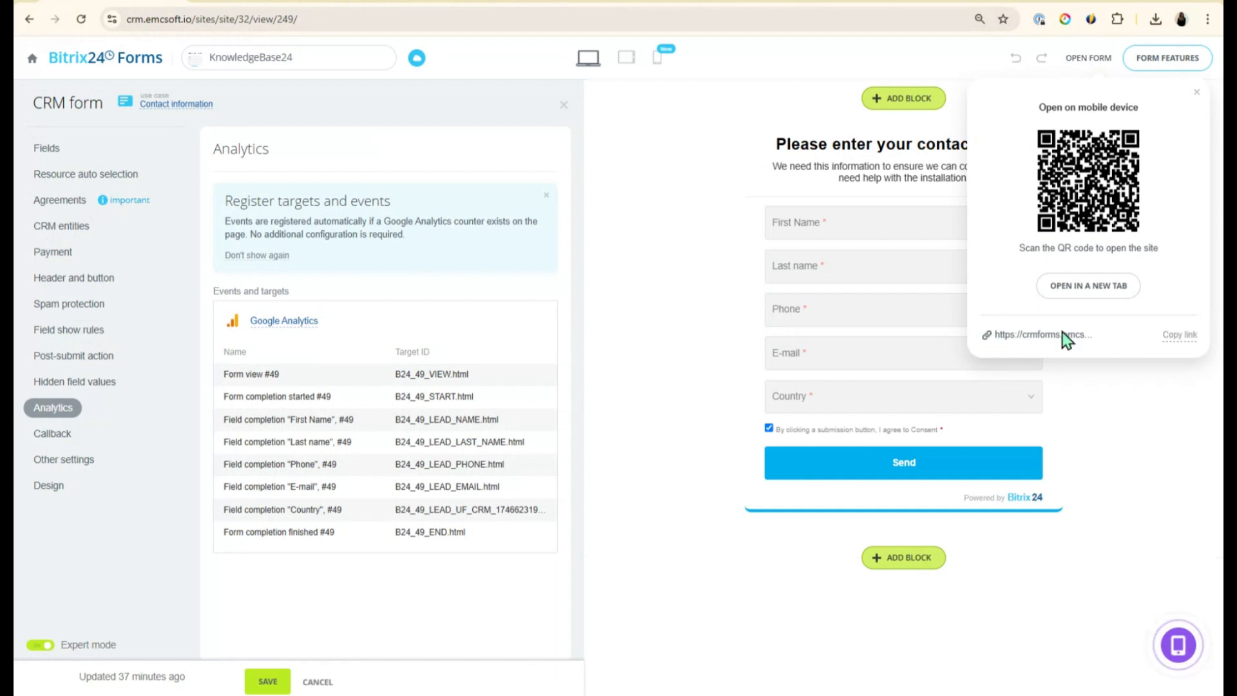
click(1180, 336)
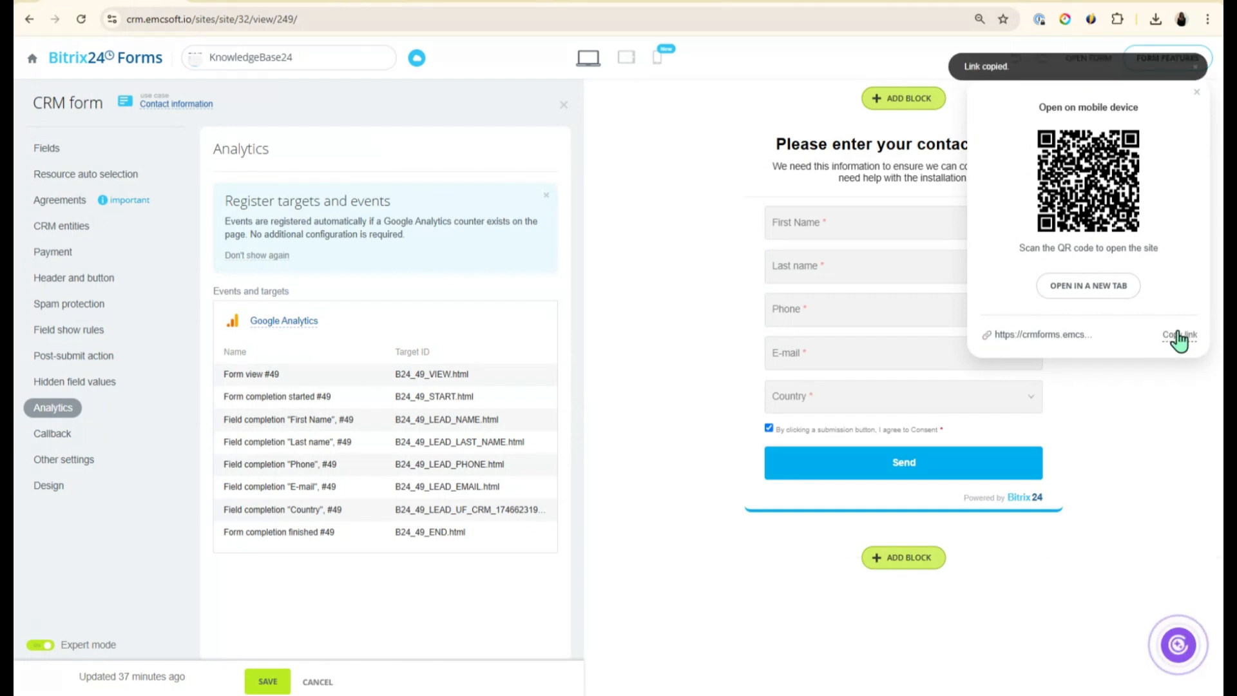
click(423, 1)
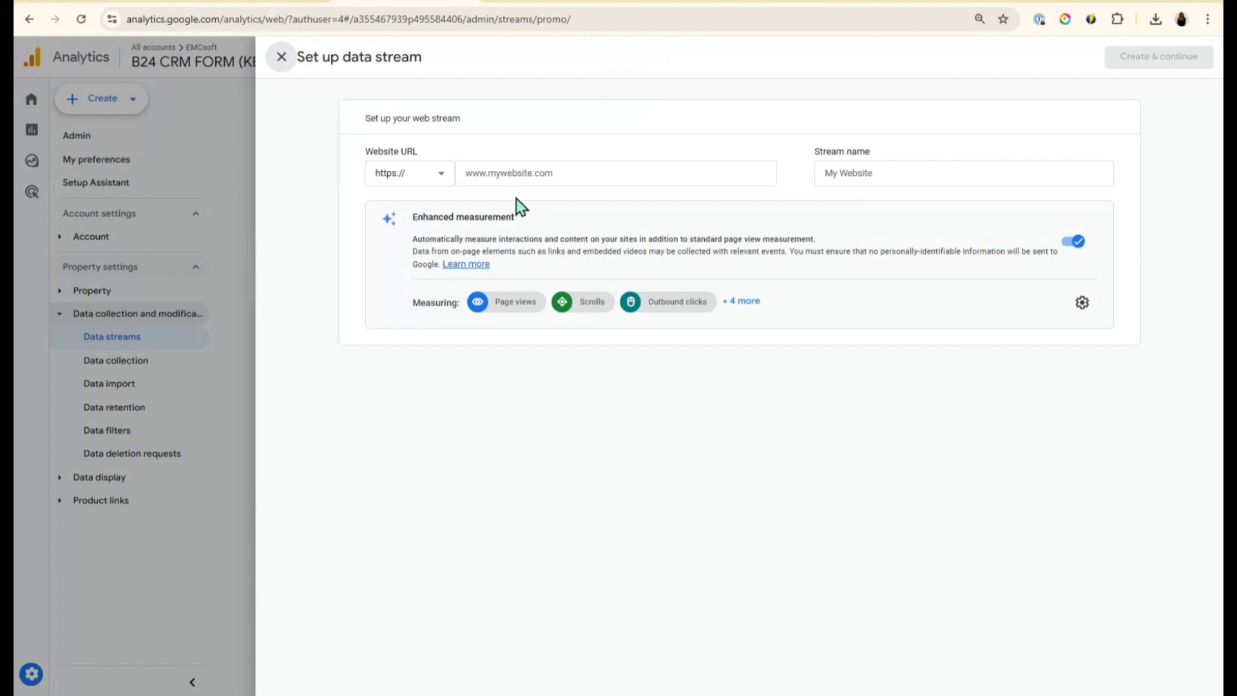
click(509, 174)
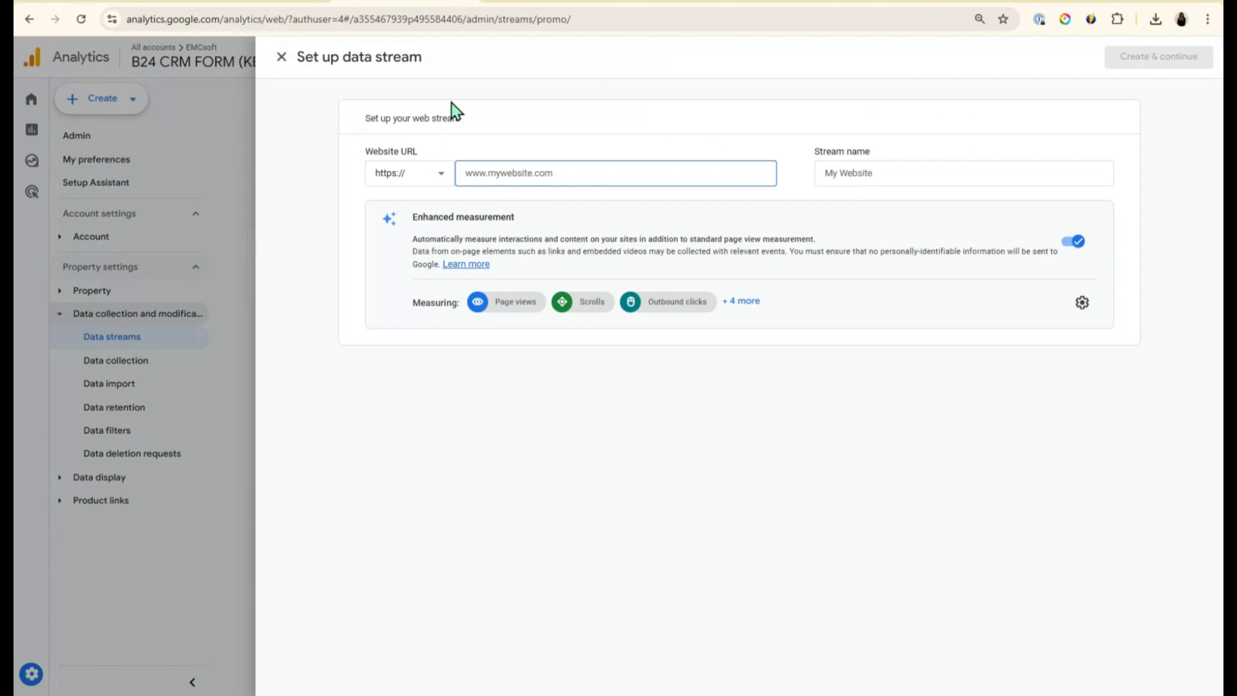
text(https://crmforms.emcsoft.io/KnowledgeBase/4/)
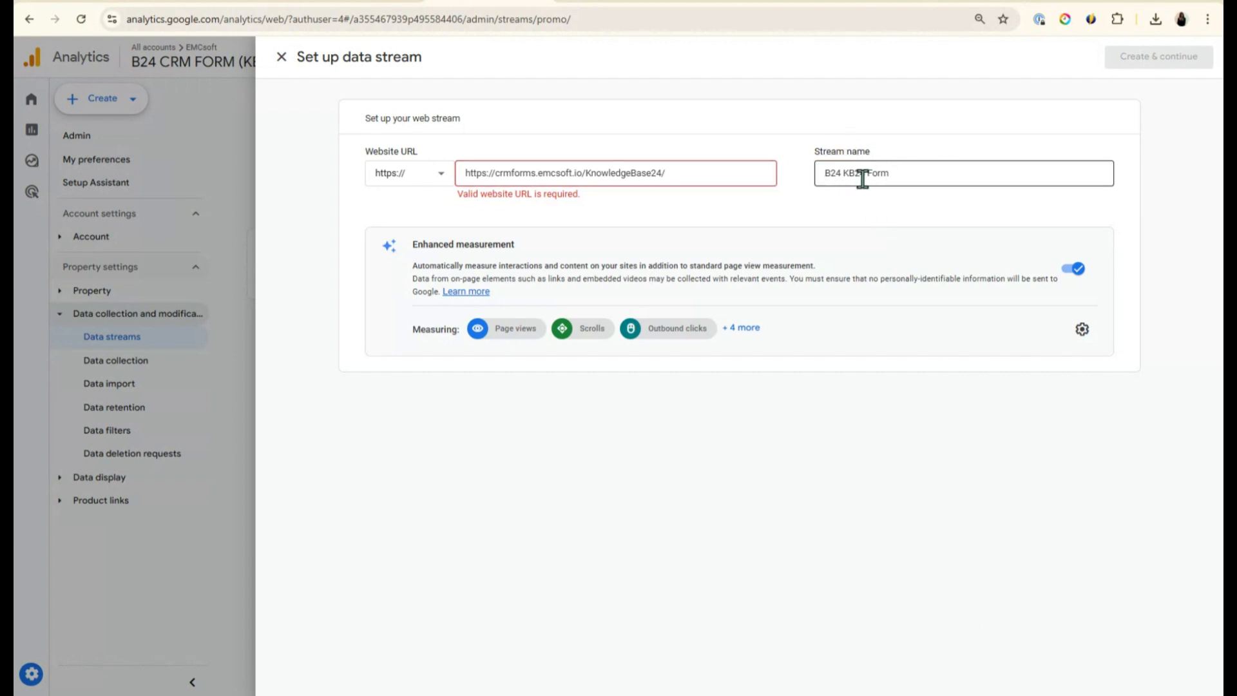
drag(496, 177, 467, 174)
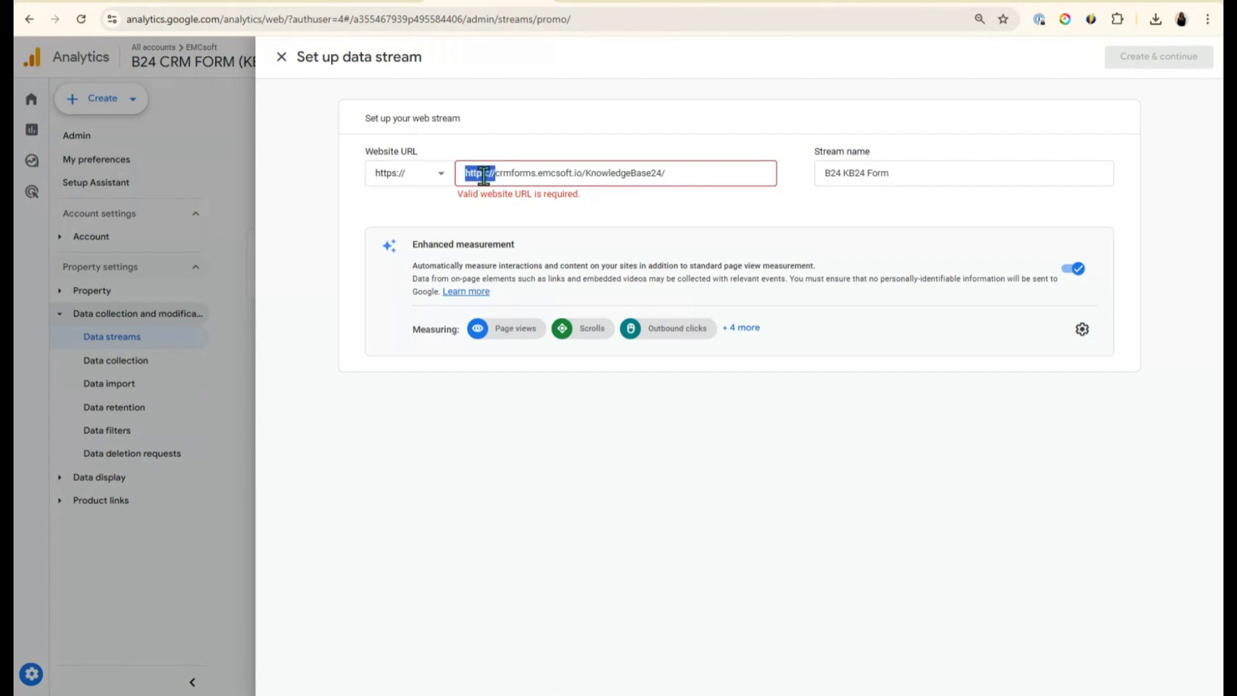
key(BackSpace)
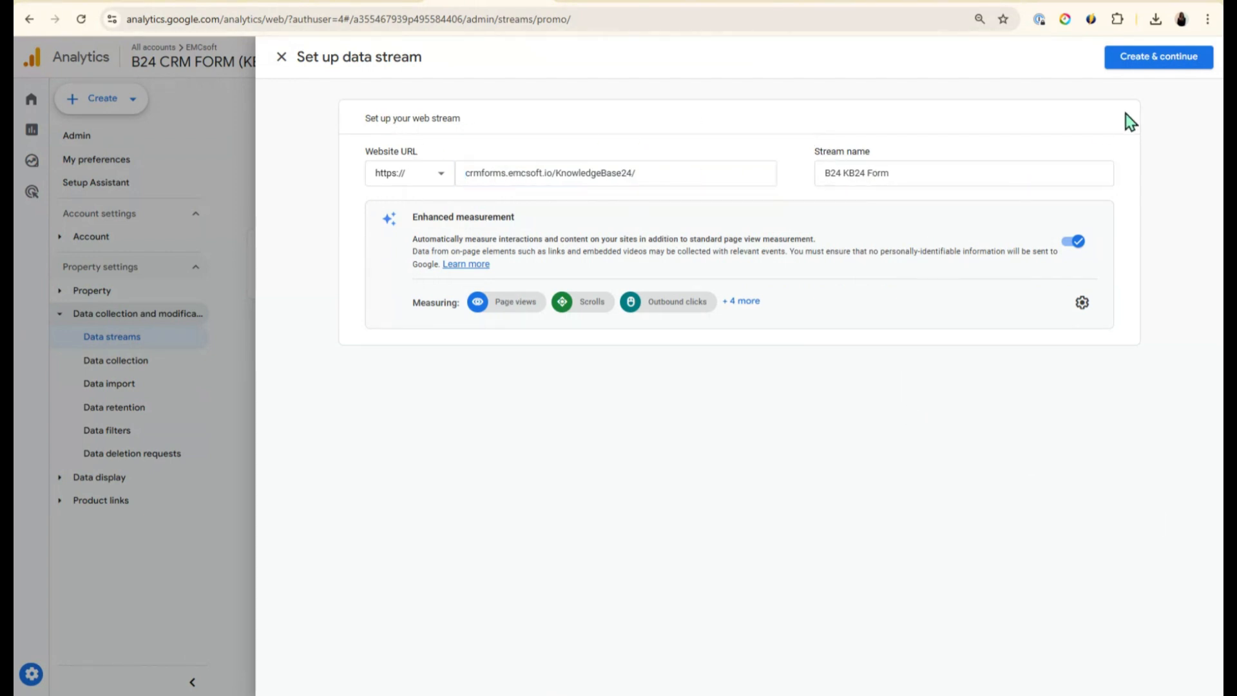
click(1139, 64)
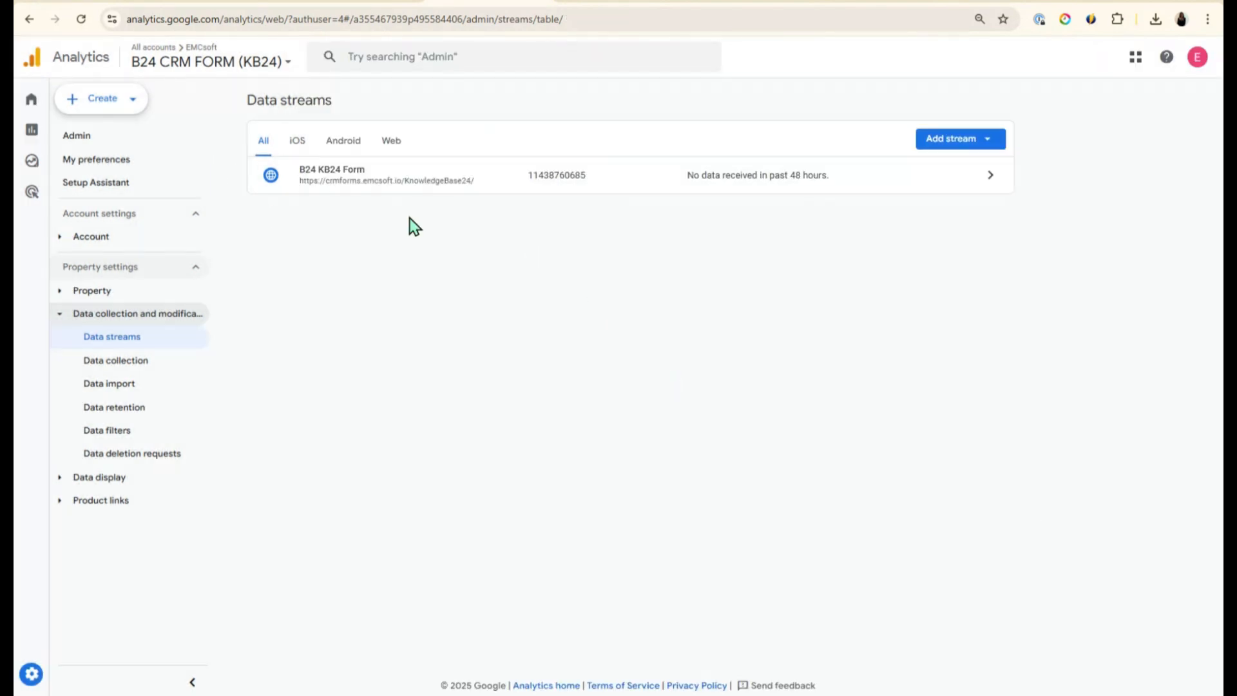
Open the details of the B24 KB24 Form stream and copy its measurement ID
click(990, 185)
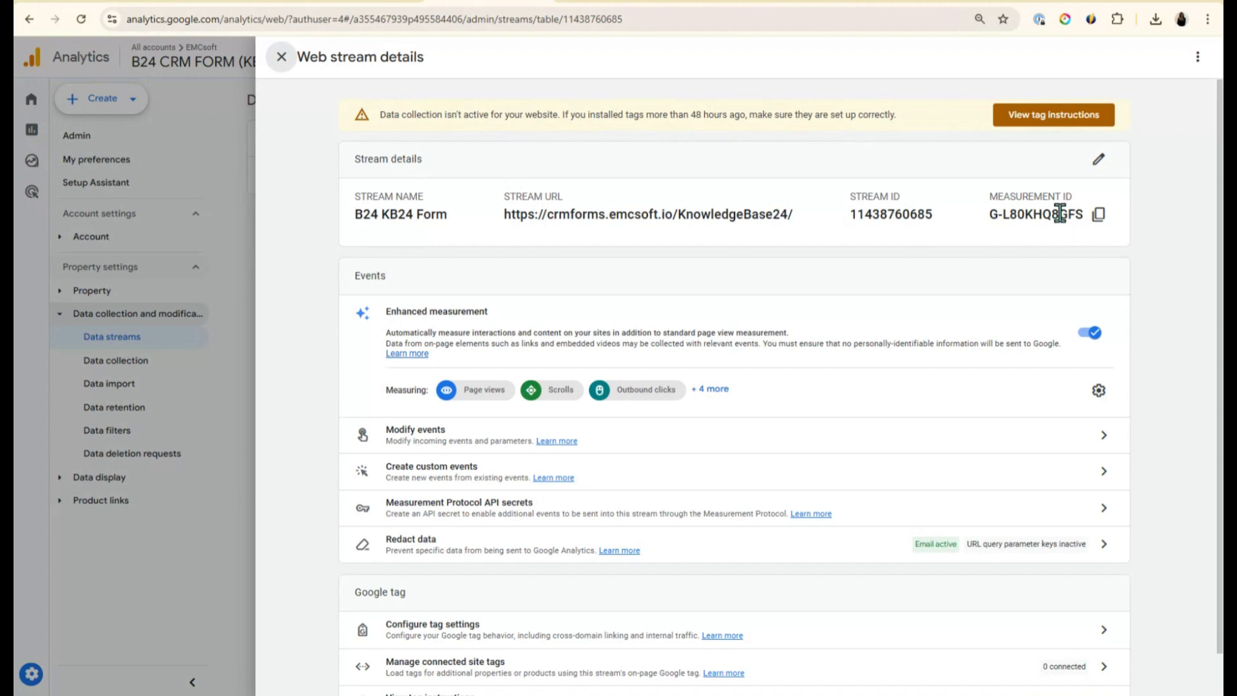
click(1099, 219)
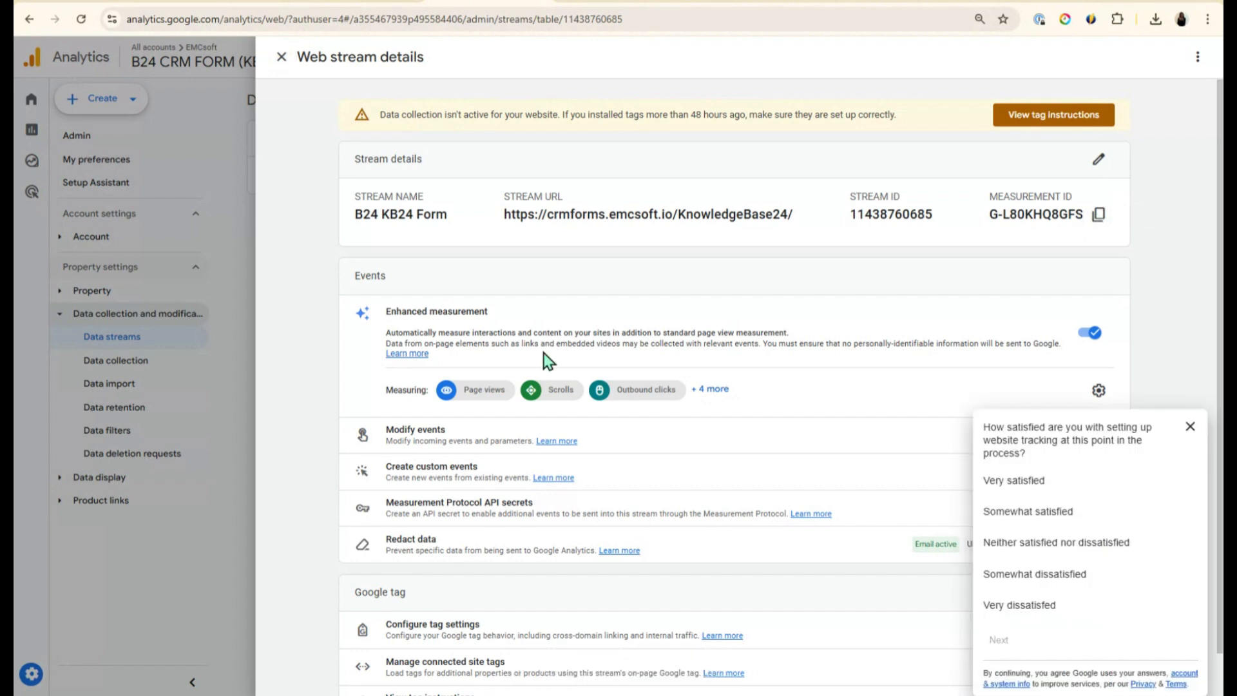
Switch back to Bitrix24, open the KnowledgeBase24 form's page settings, and turn off Google Tag Manager in the analytics options
click(103, 1)
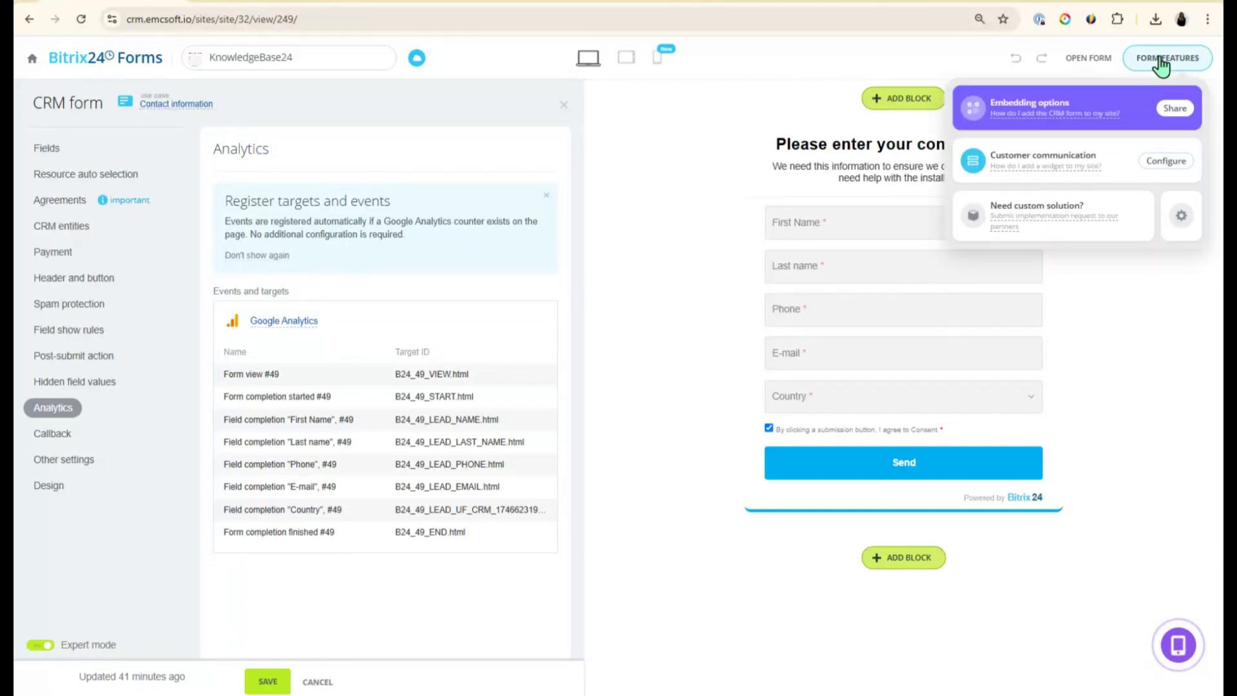
click(1187, 60)
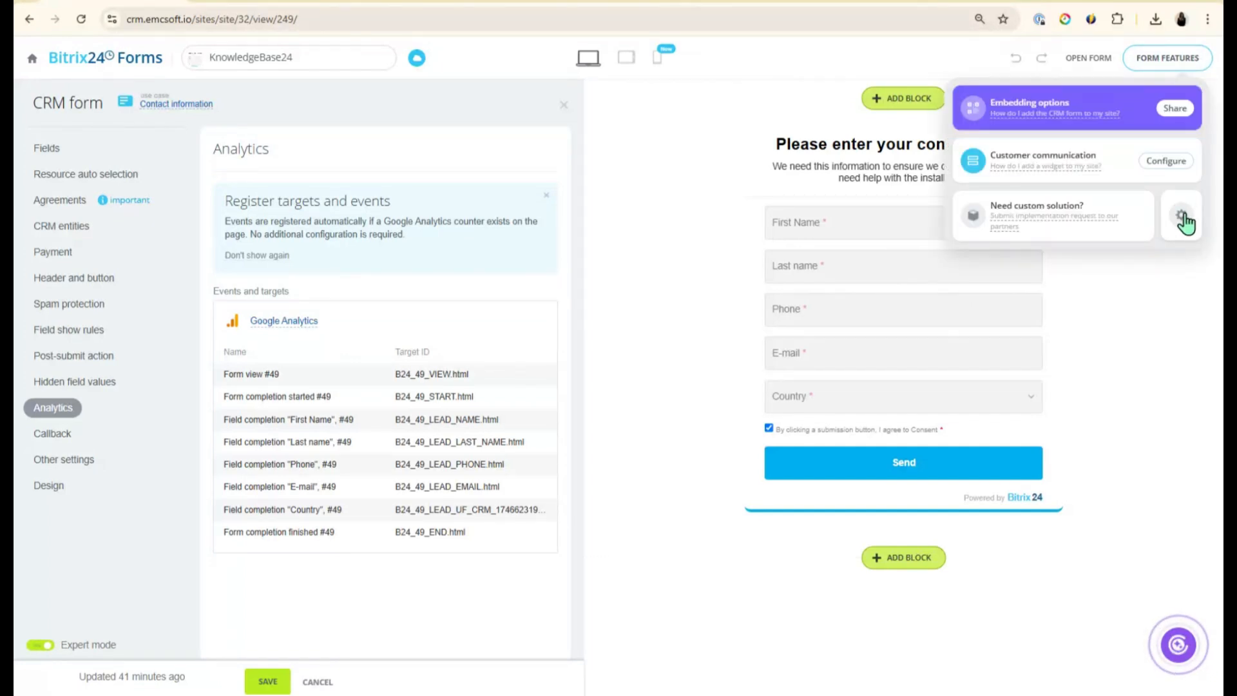
click(1182, 215)
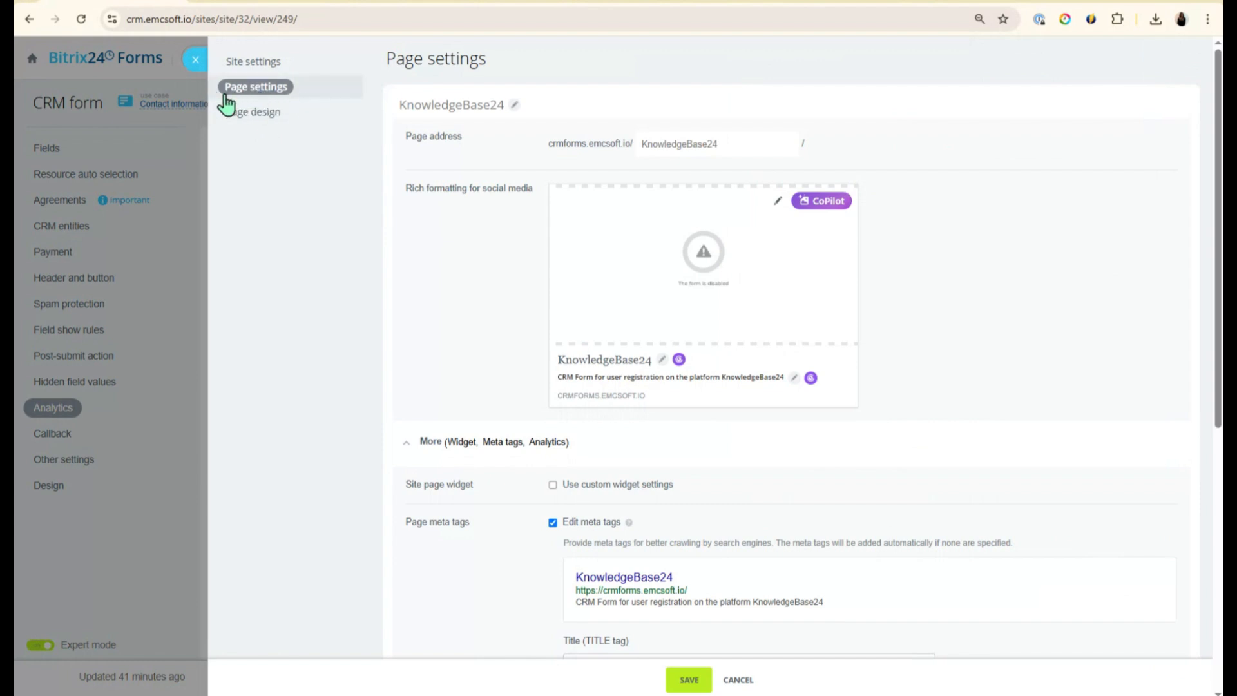
scroll(488, 514, down, 8)
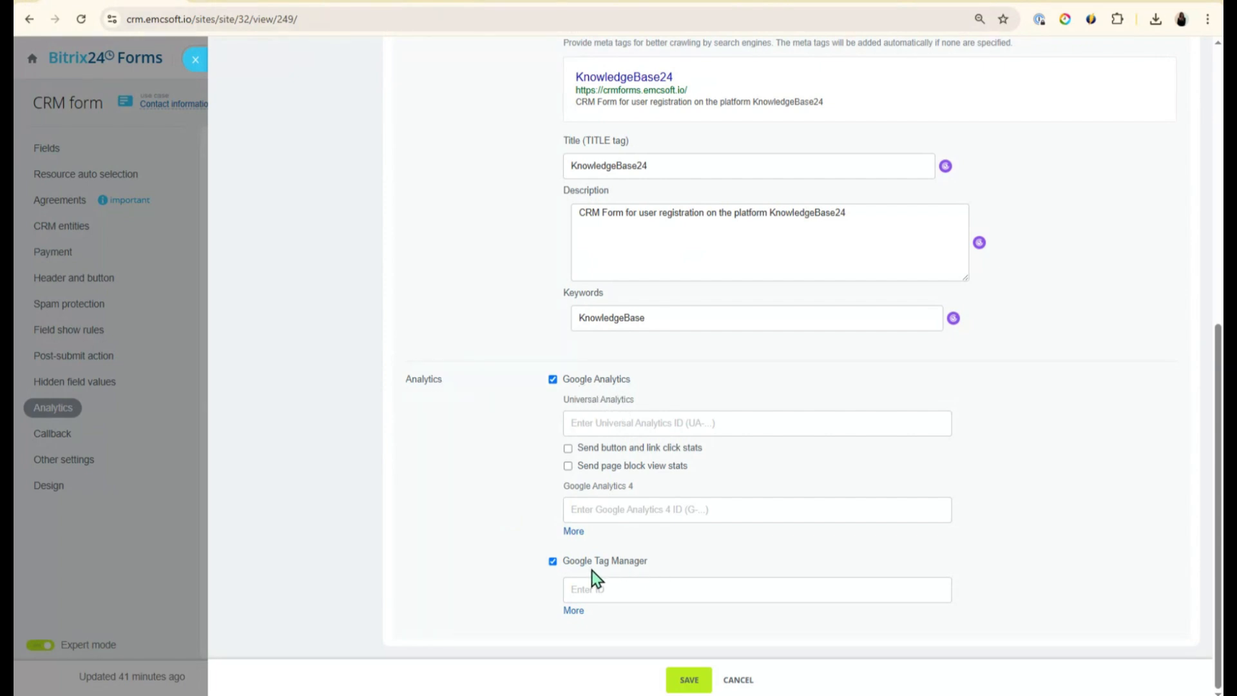
click(552, 562)
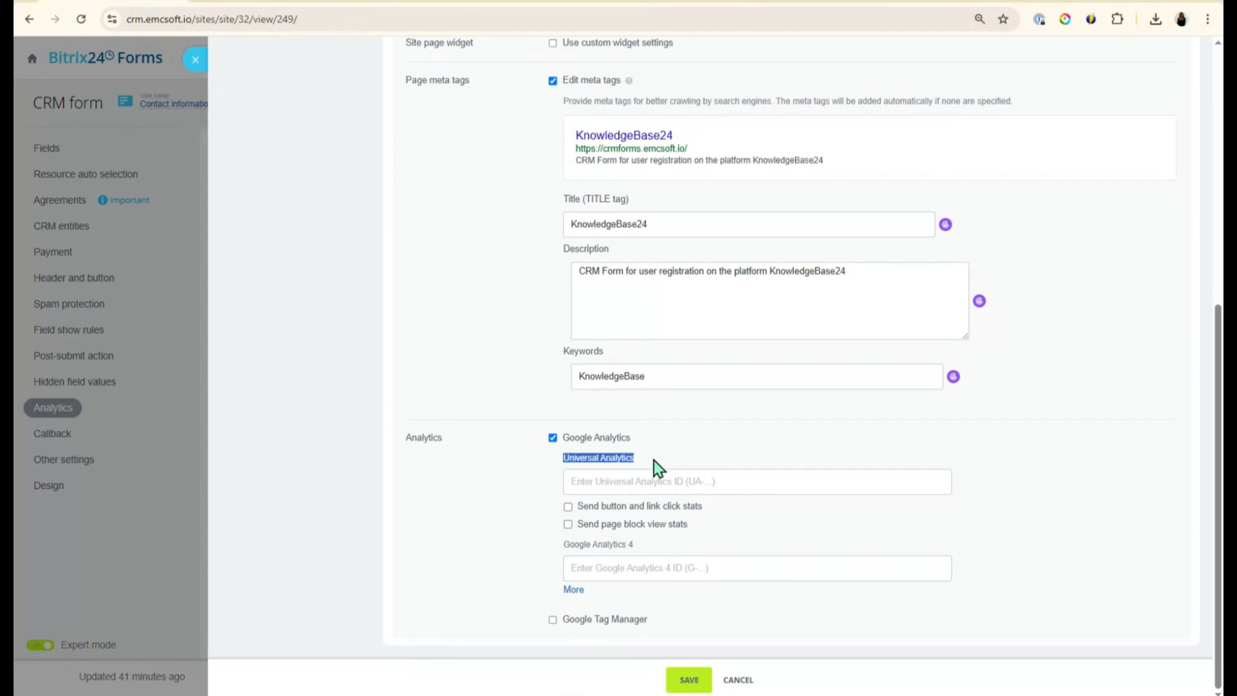
Paste the stream's measurement ID as the Google Analytics 4 ID, check it against the web stream details, and save the page settings
drag(564, 457, 653, 475)
click(624, 543)
drag(563, 457, 627, 457)
click(590, 545)
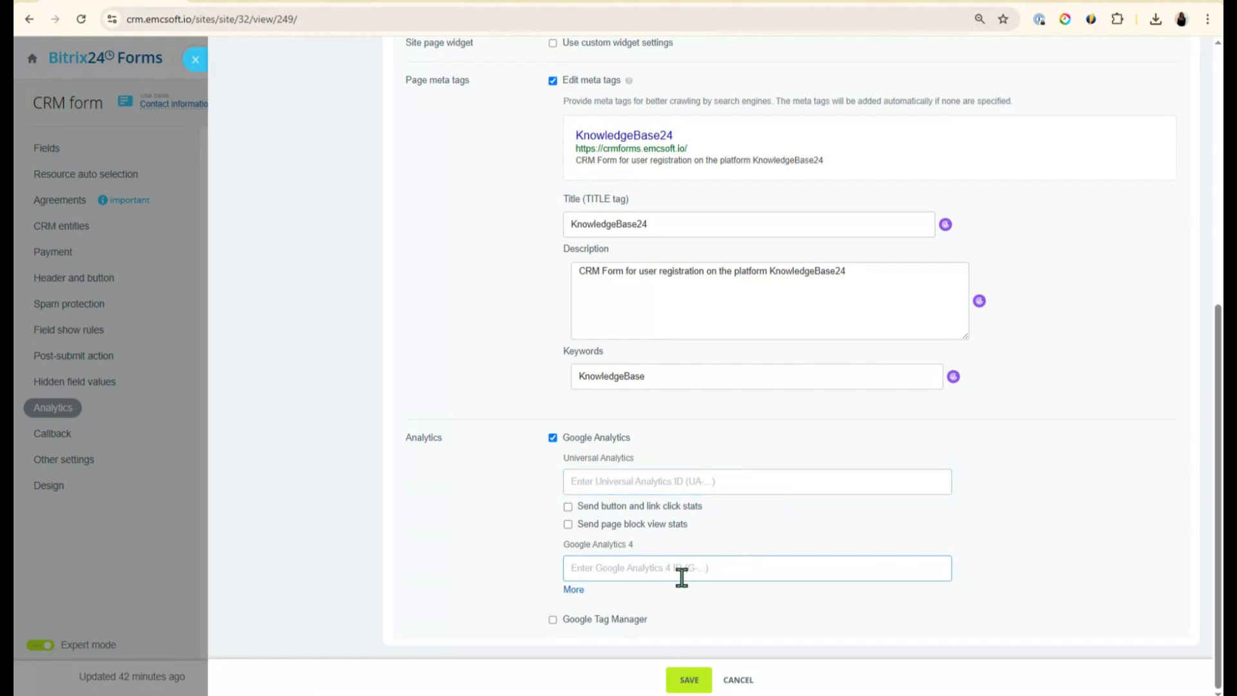
key(ctrl+v)
click(406, 1)
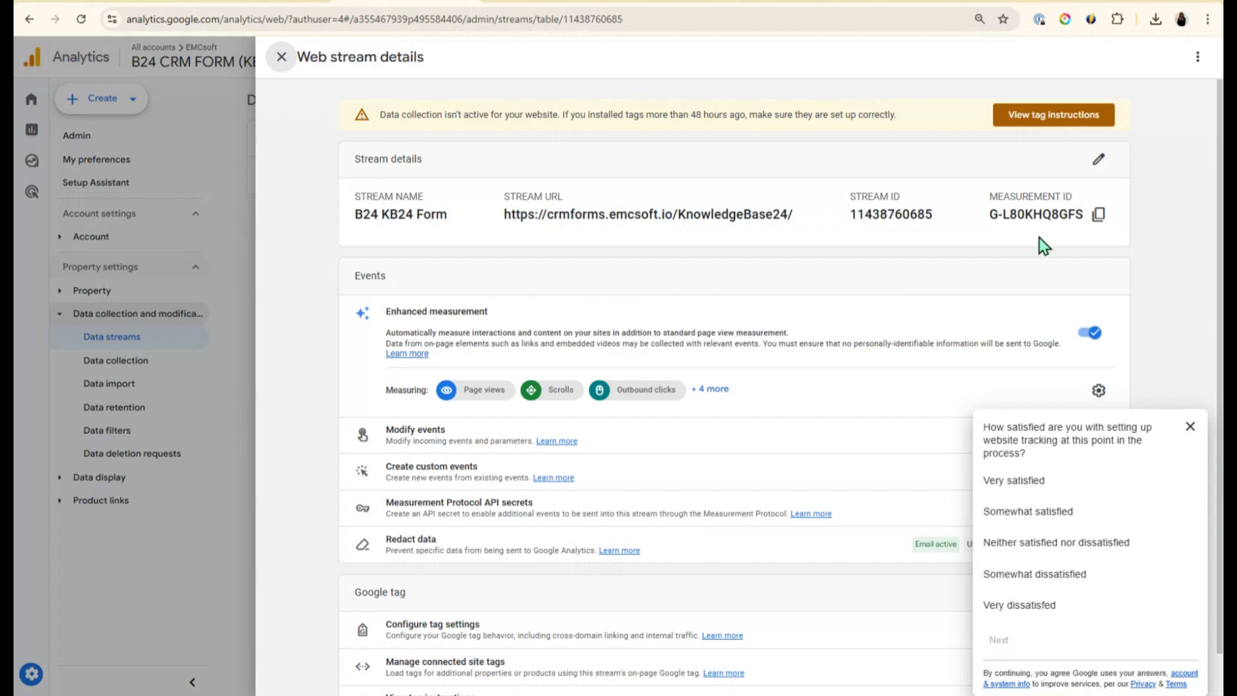
click(113, 1)
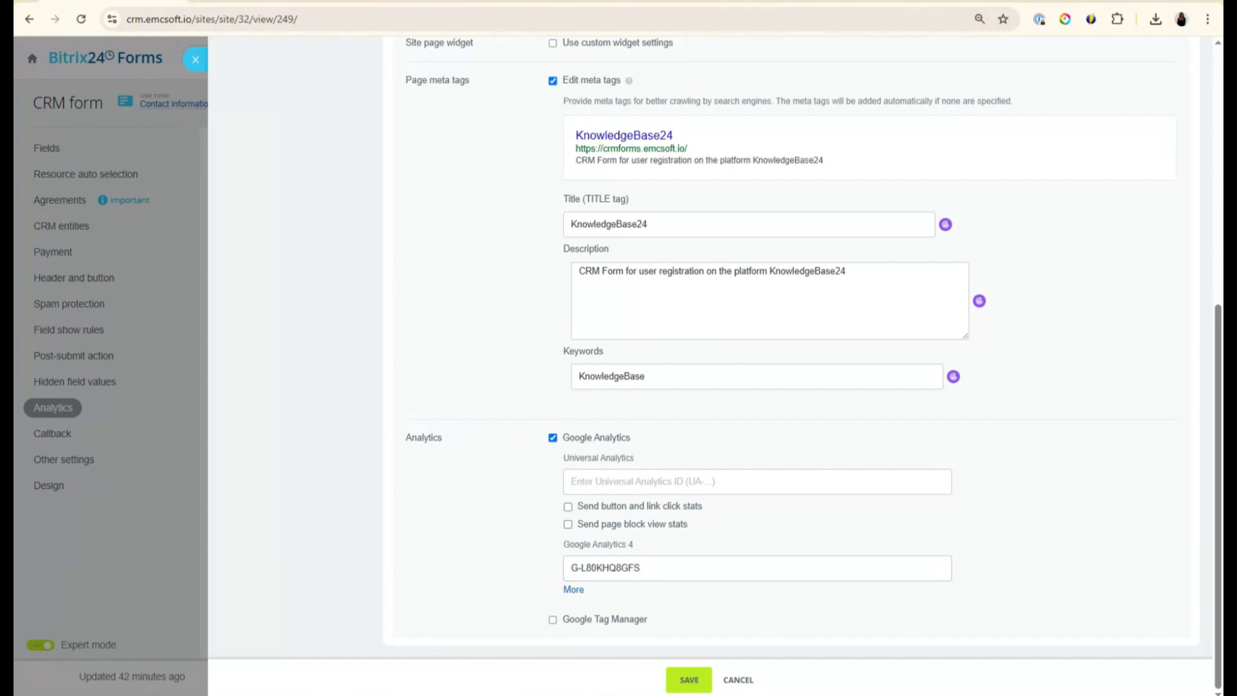
click(687, 683)
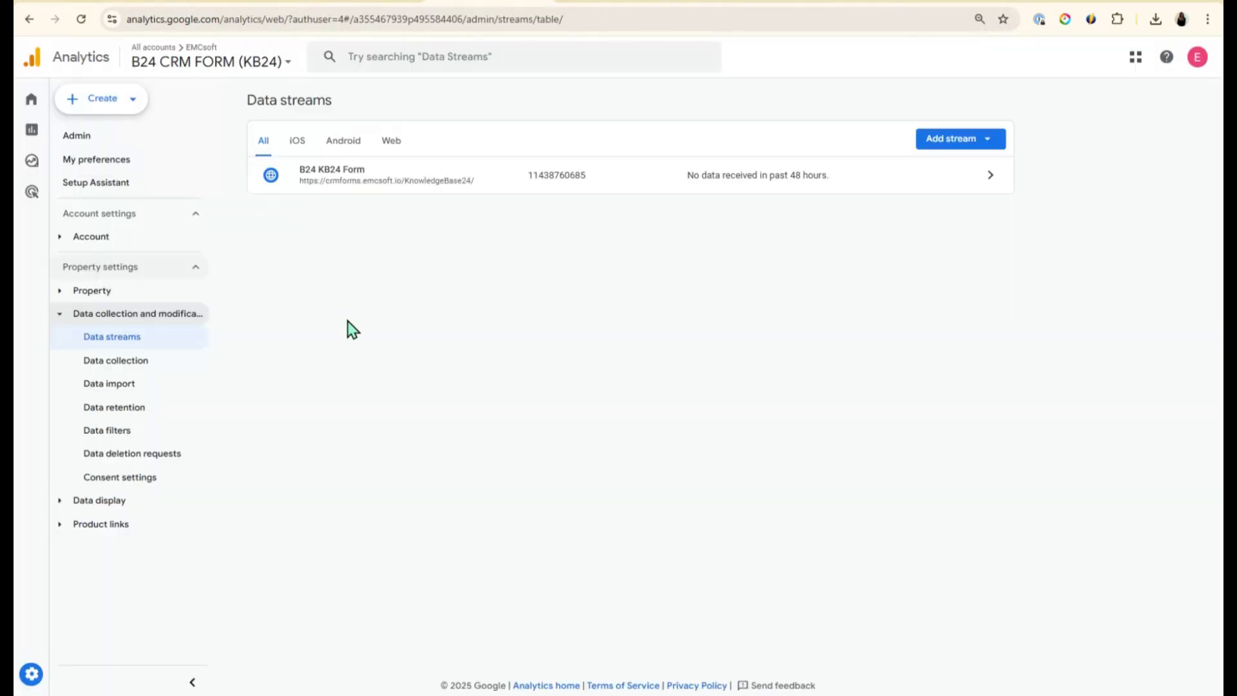
Open the Realtime overview report in Google Analytics and examine the active users and their locations on the map
mouse_move(30, 147)
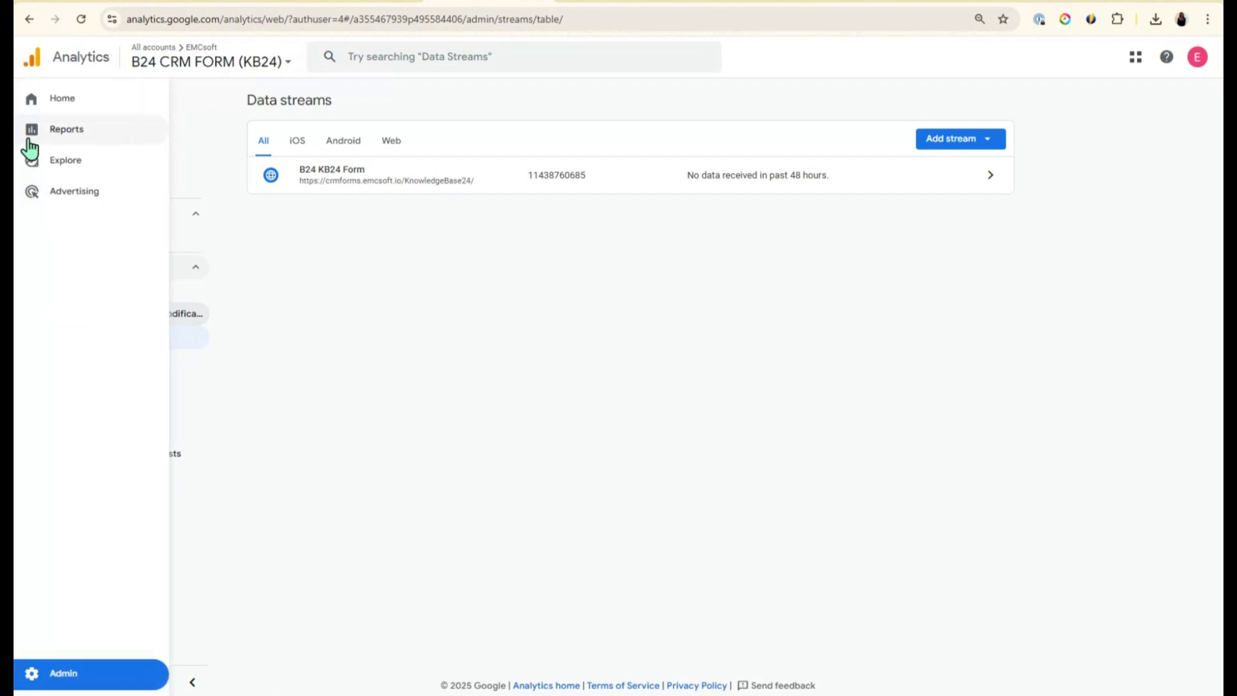
click(64, 131)
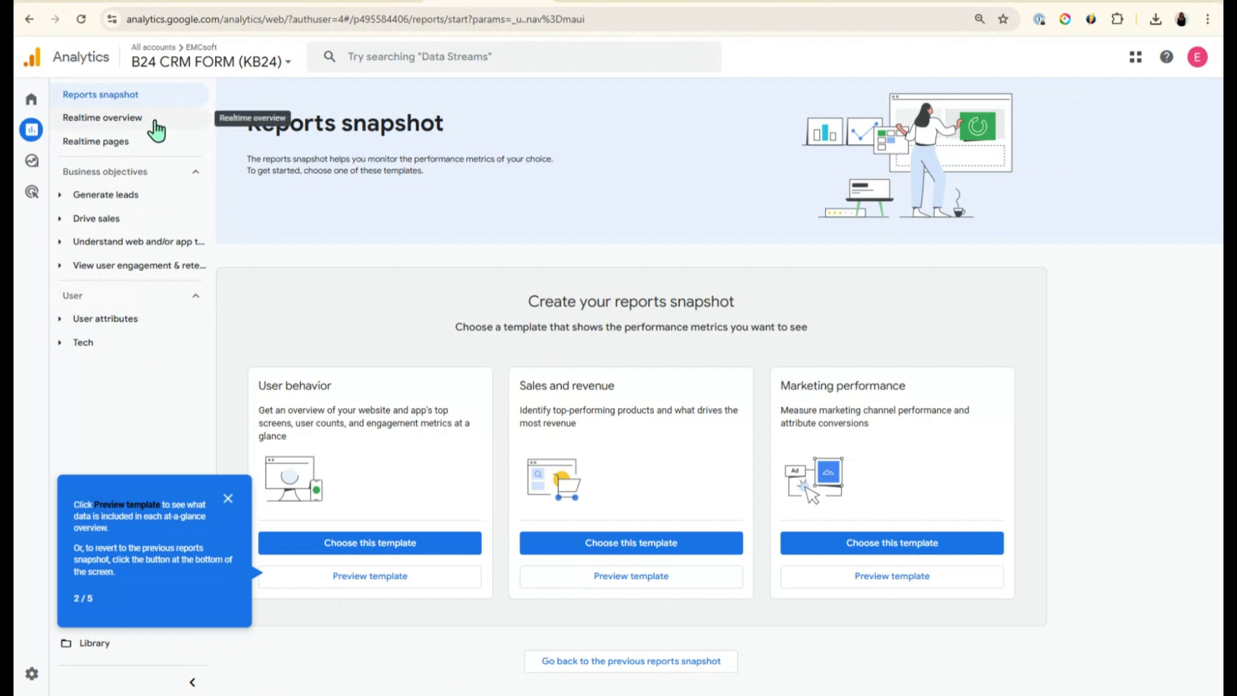
click(148, 129)
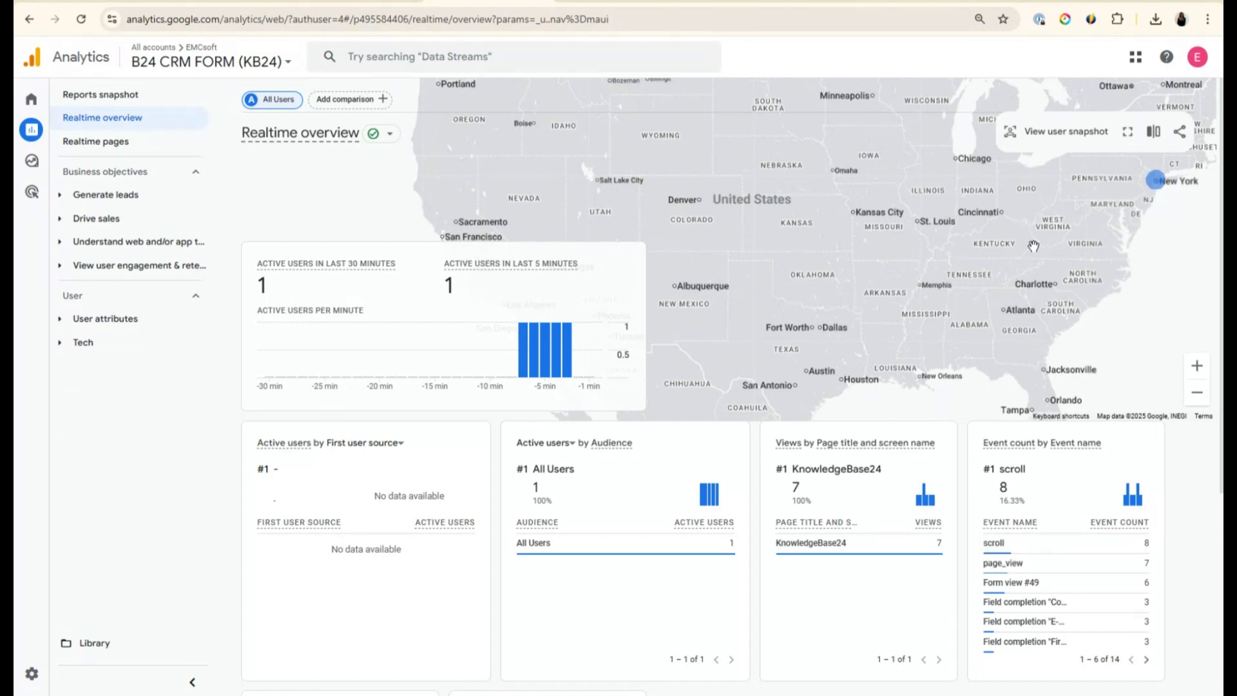
drag(989, 284, 982, 299)
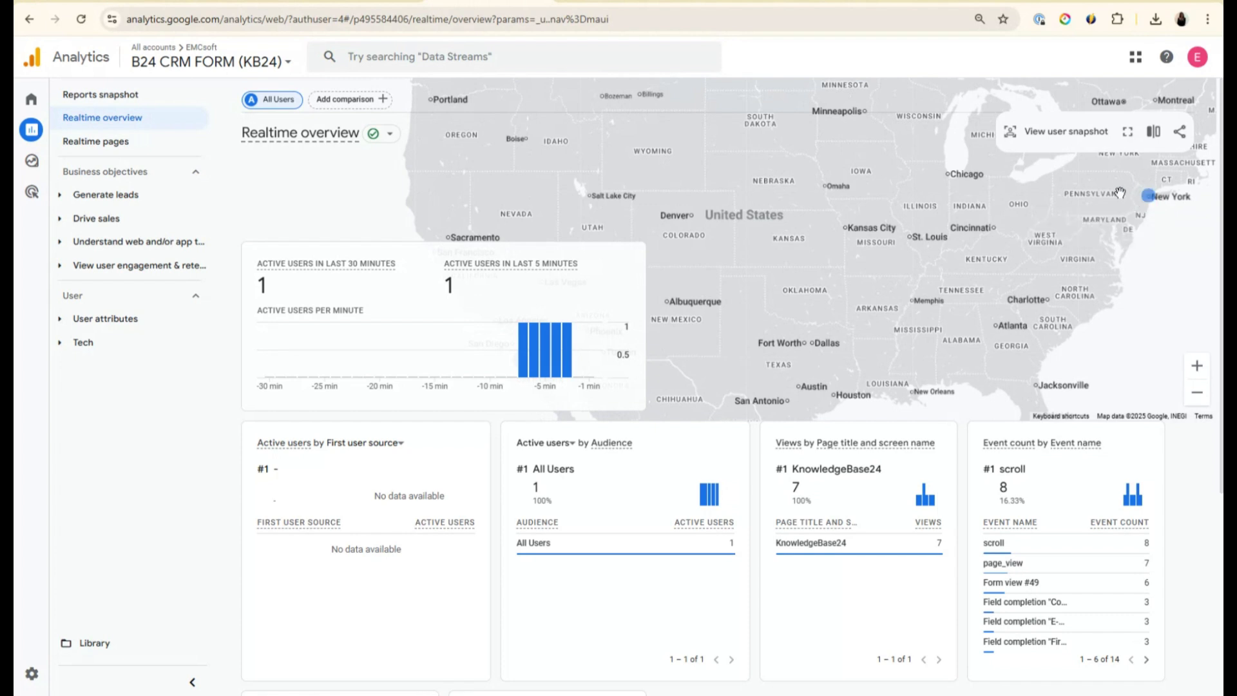
drag(878, 275, 822, 305)
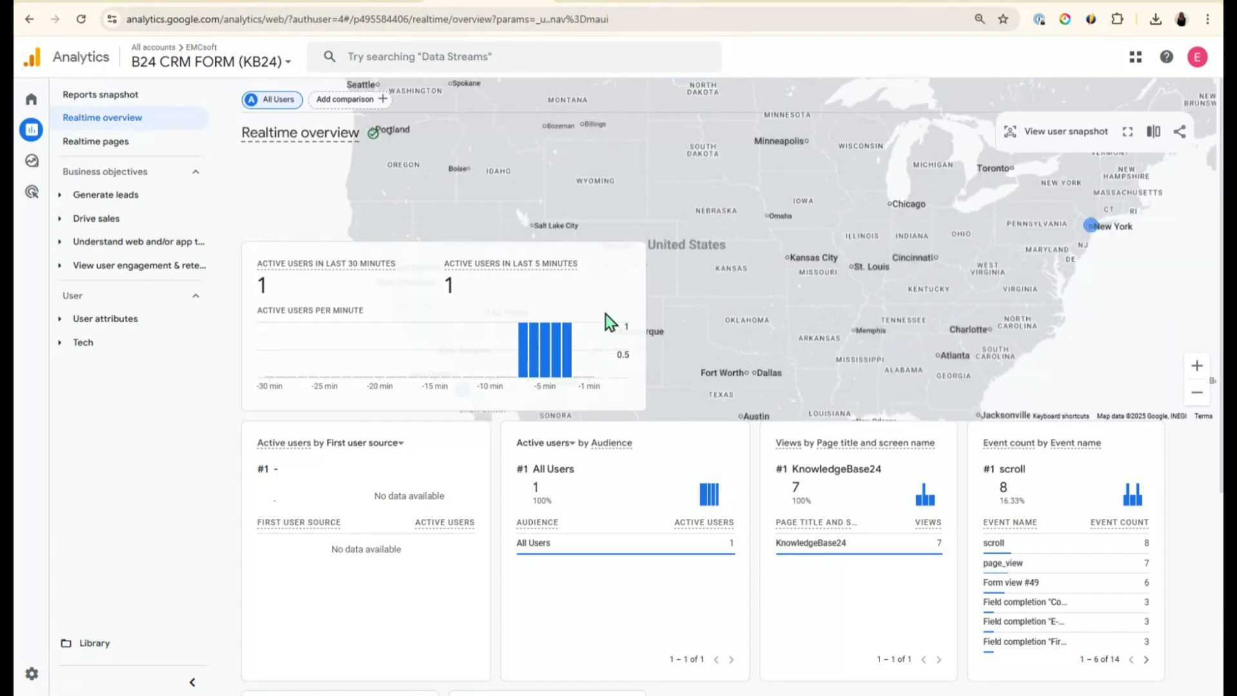
double_click(449, 285)
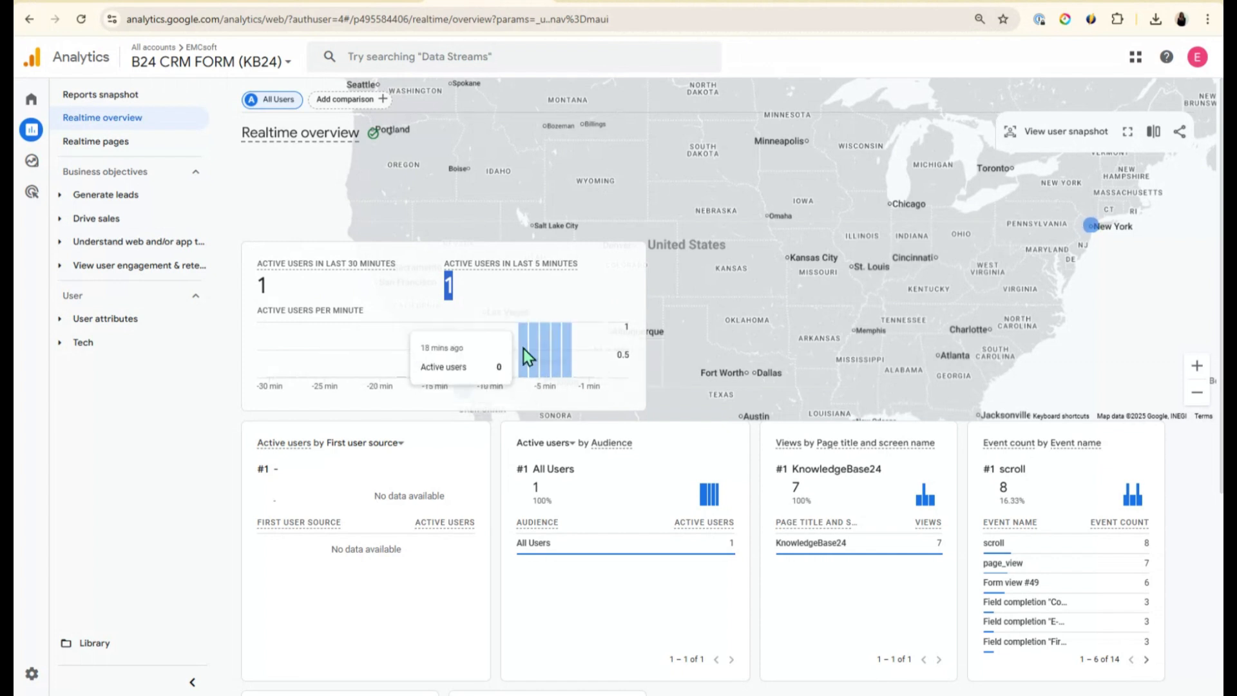
Review the realtime report's cards and look through the pages of event counts by event name
scroll(787, 535, down, 1)
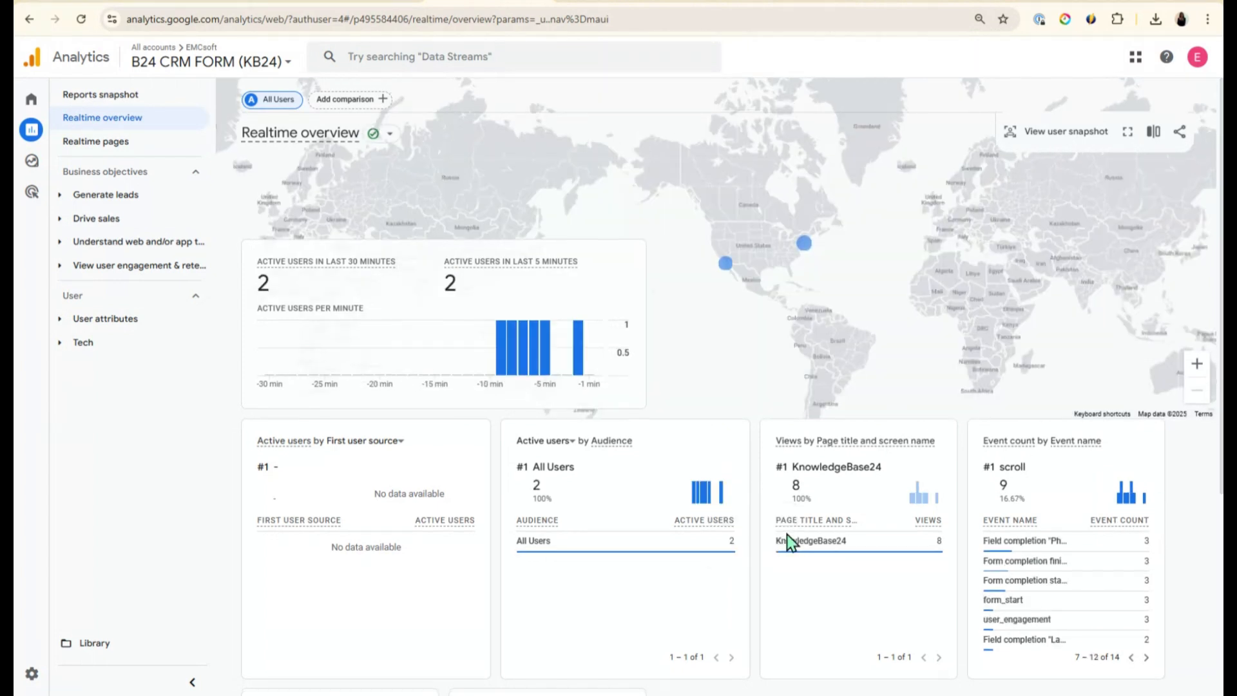
scroll(787, 535, down, 5)
scroll(1096, 540, up, 4)
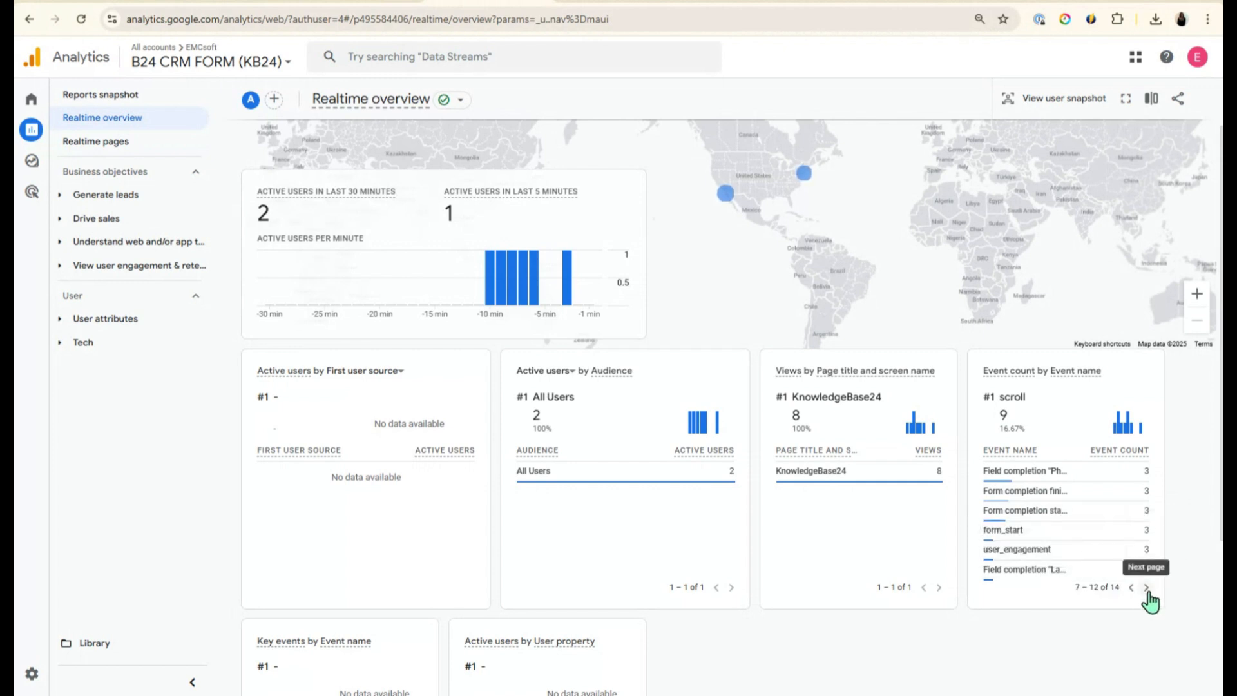
click(1146, 587)
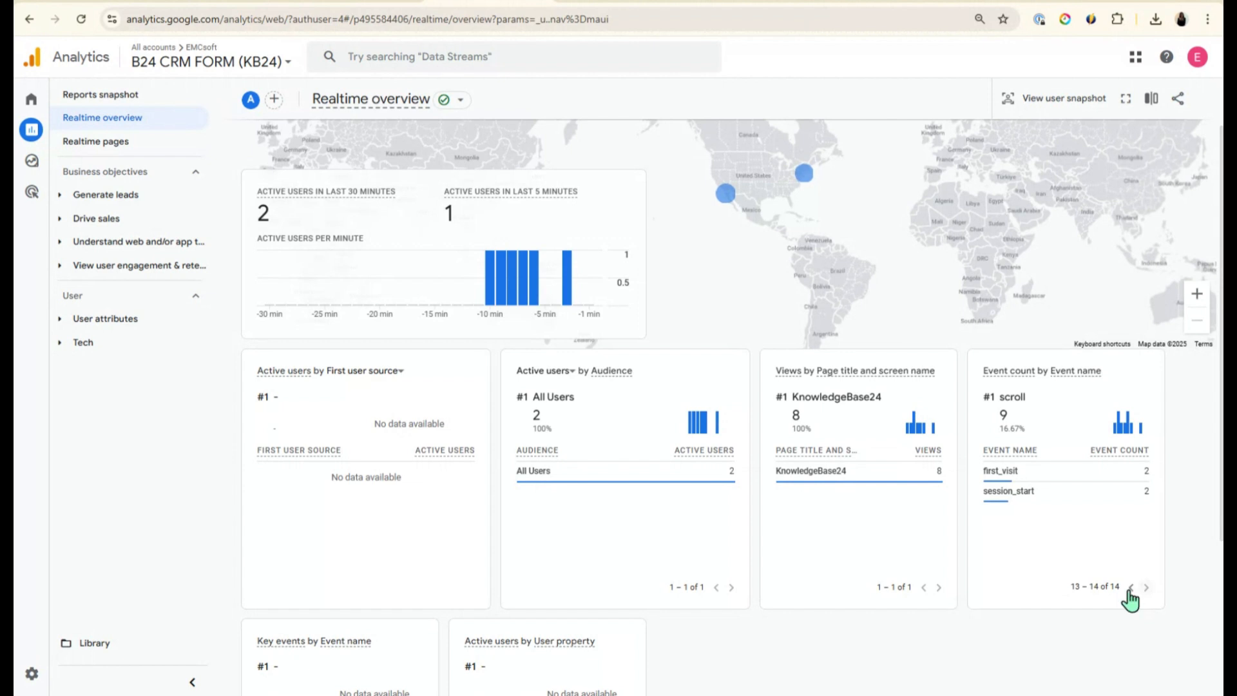
click(1130, 587)
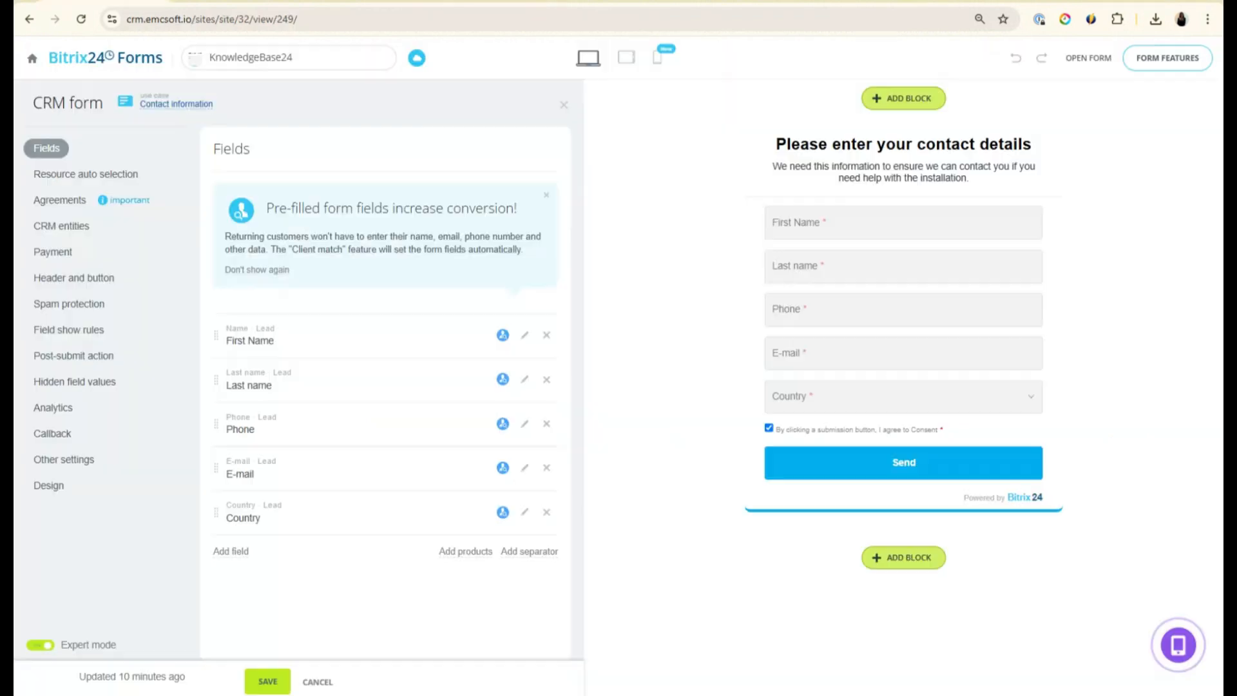
Display the form's Google Analytics events and targets in Bitrix24 and compare them with the events in the Realtime overview
click(62, 408)
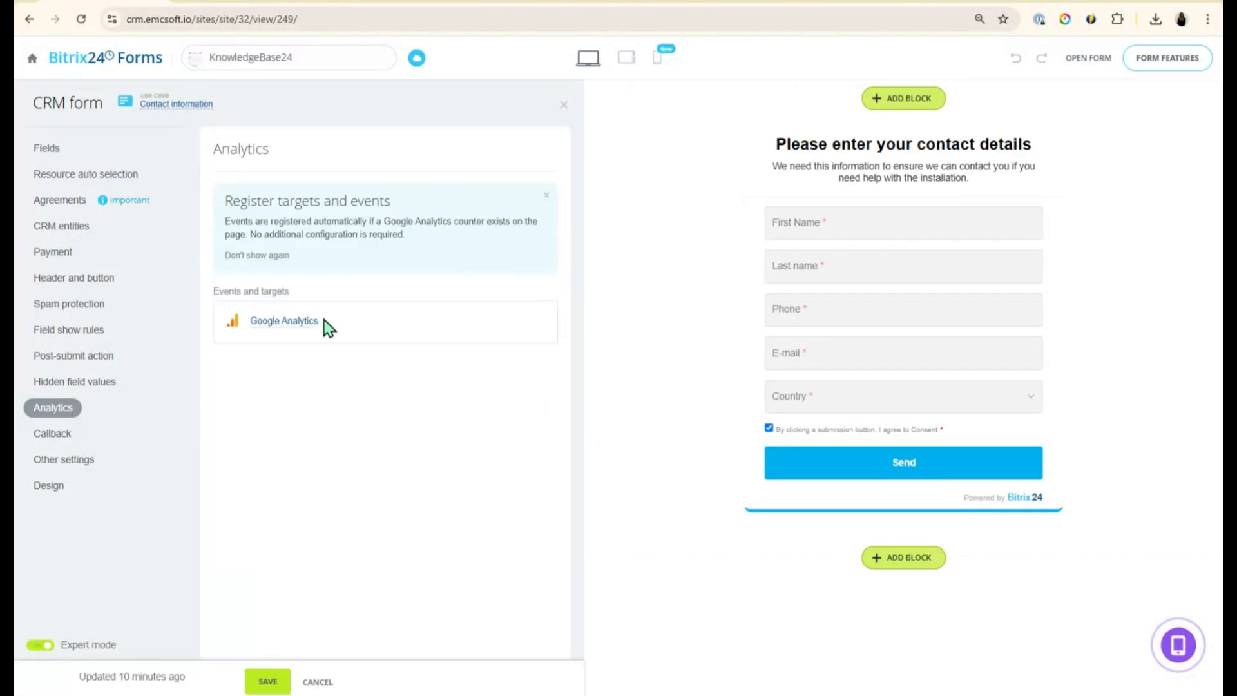
click(284, 320)
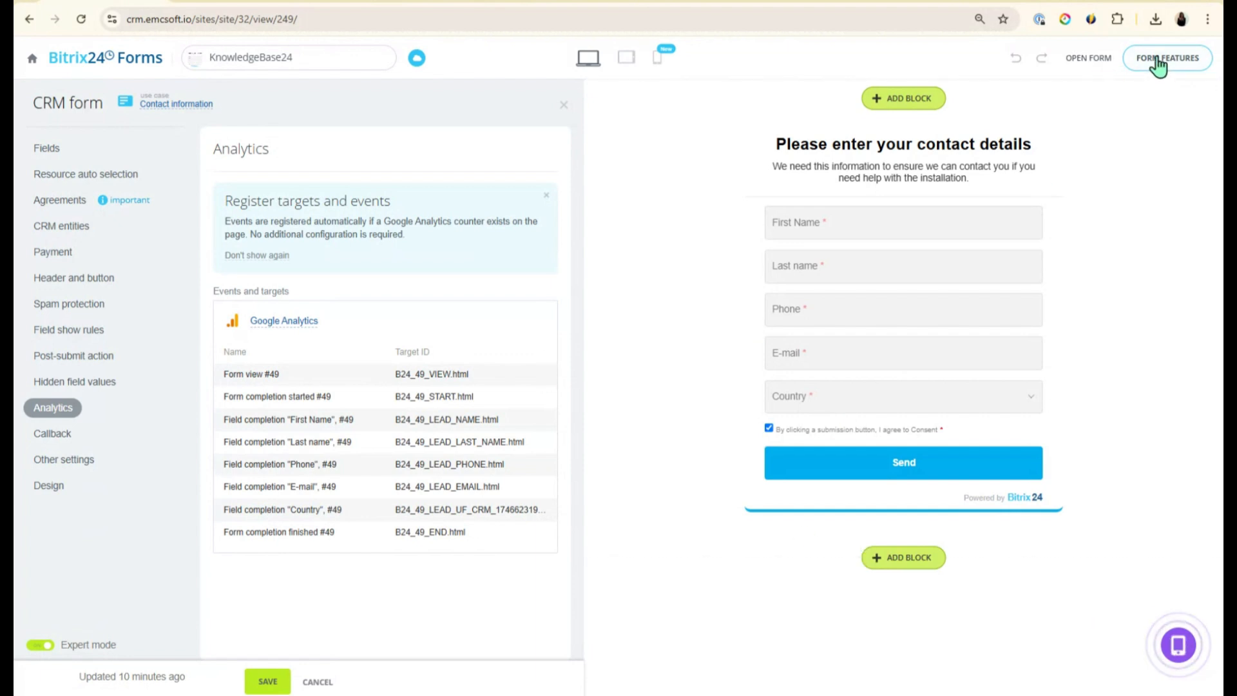
click(503, 2)
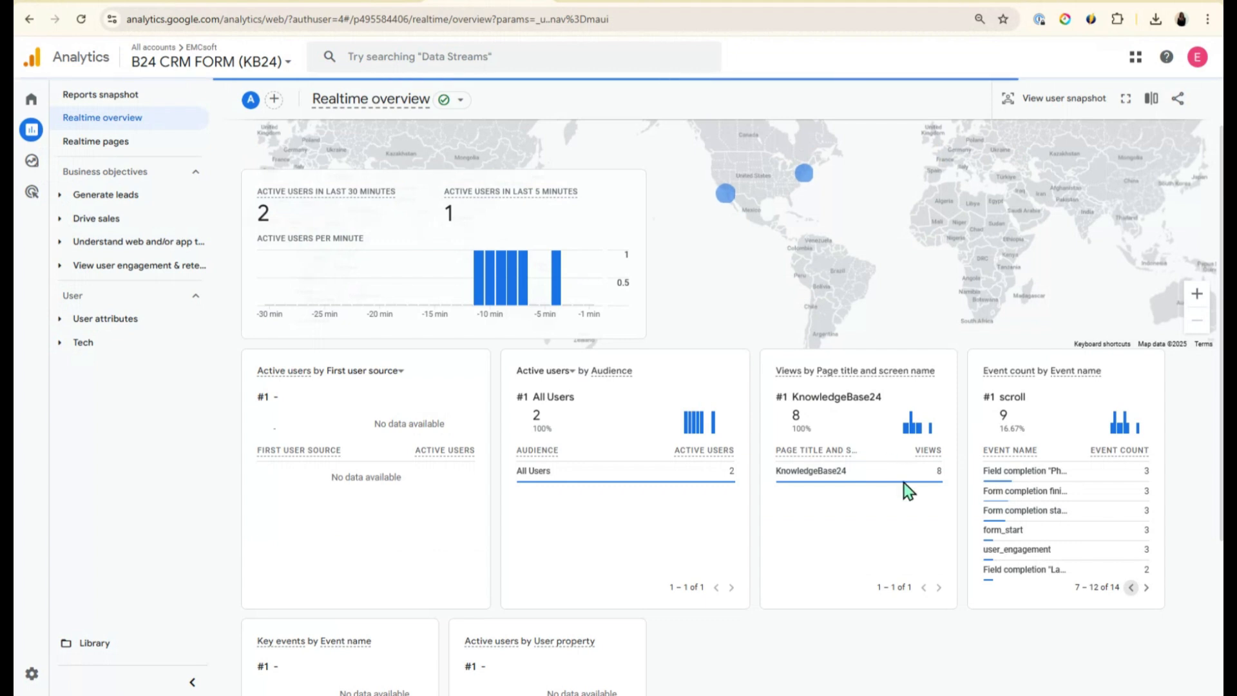
scroll(892, 654, up, 1)
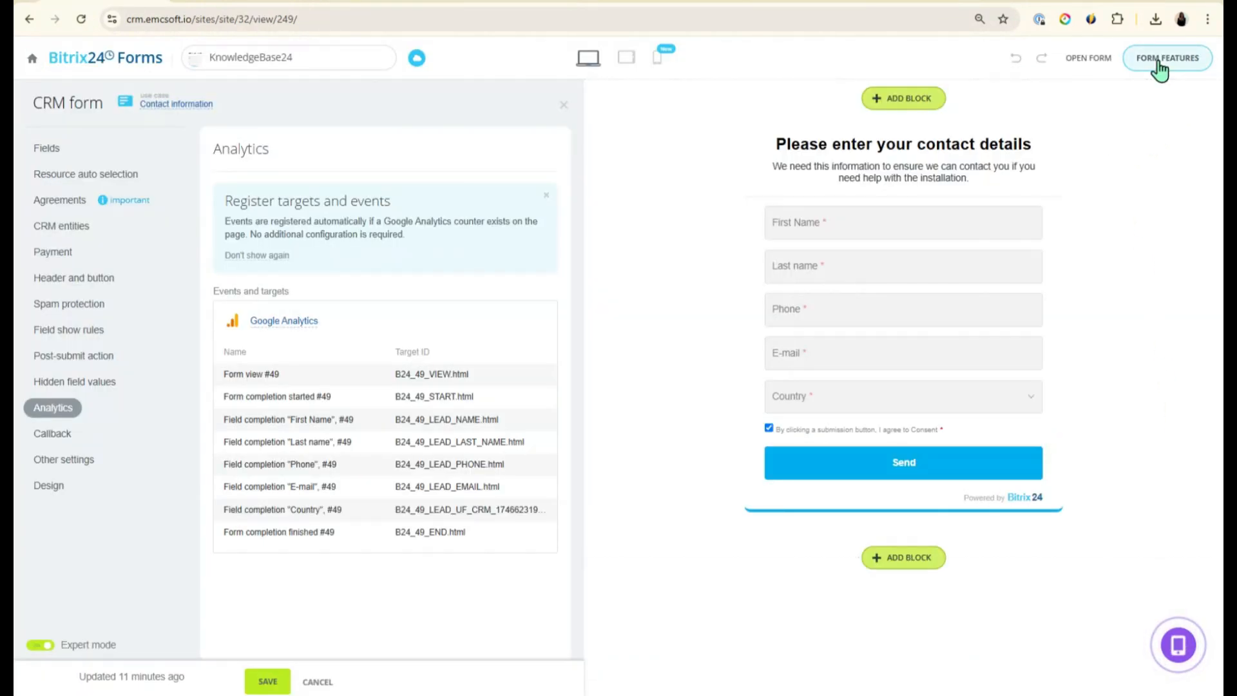
In the KnowledgeBase24 form's page settings in Bitrix24, enable Google Tag Manager and disable Google Analytics, leaving the Tag Manager ID ready for entry
click(1160, 59)
click(1181, 216)
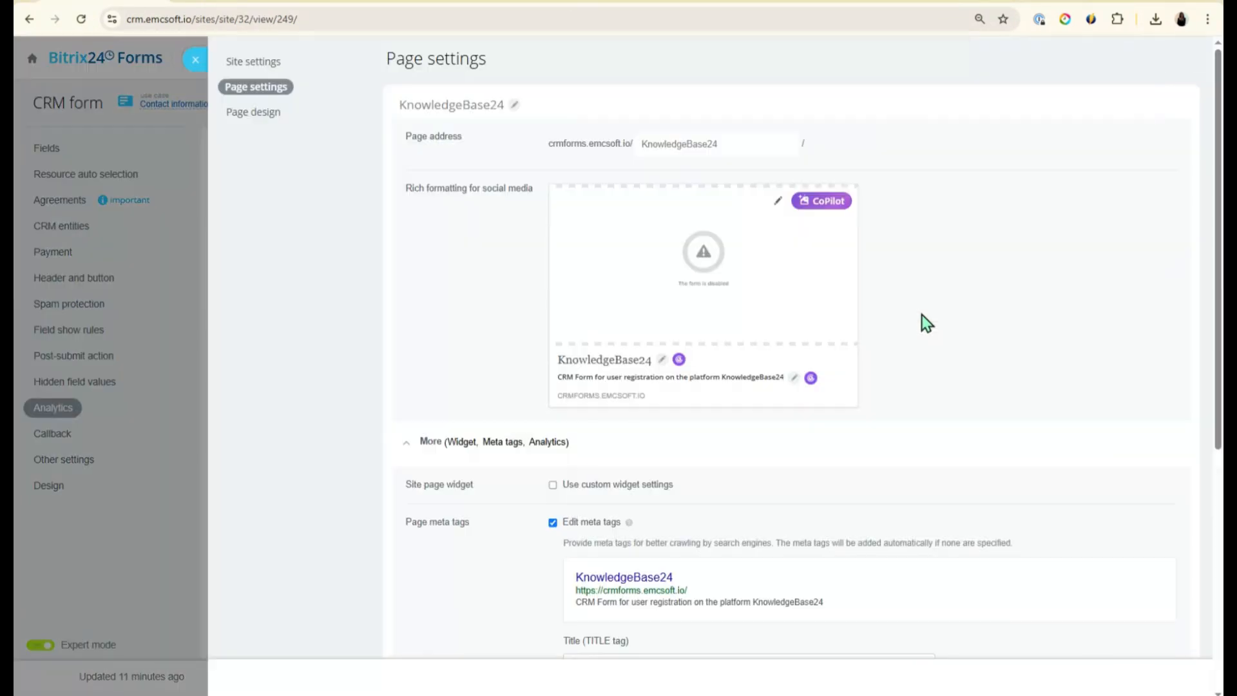
scroll(593, 506, down, 7)
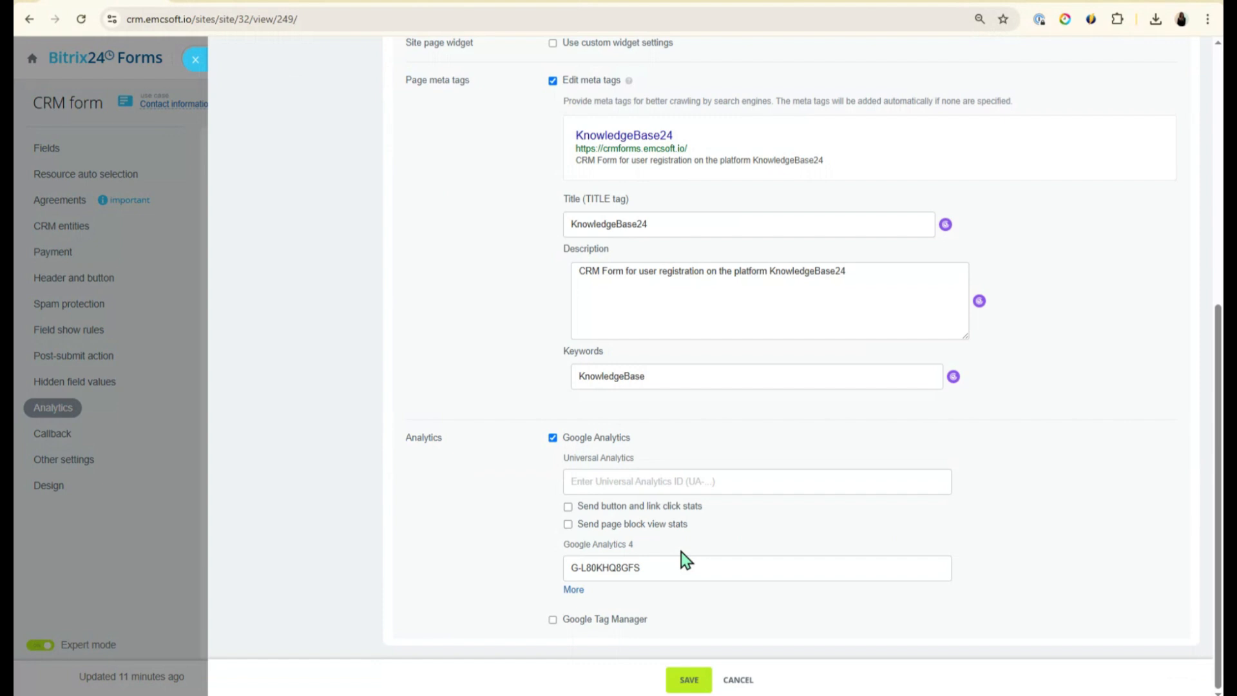
click(552, 620)
scroll(701, 623, down, 1)
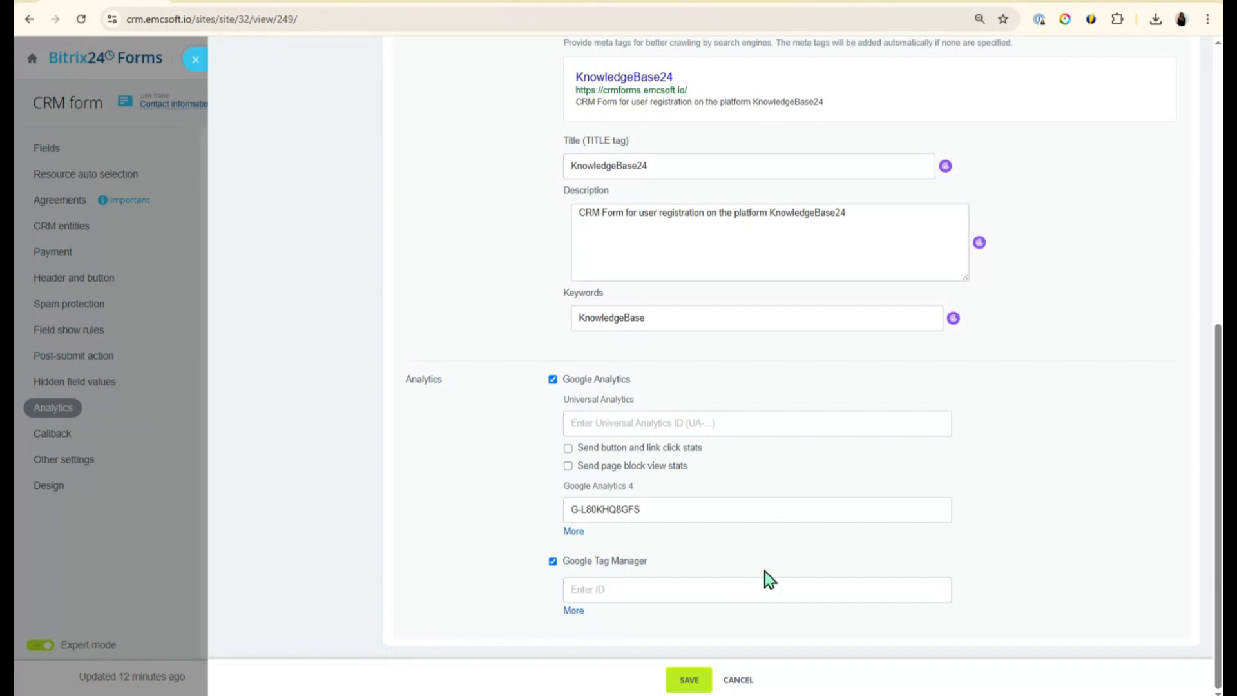
click(708, 580)
click(553, 380)
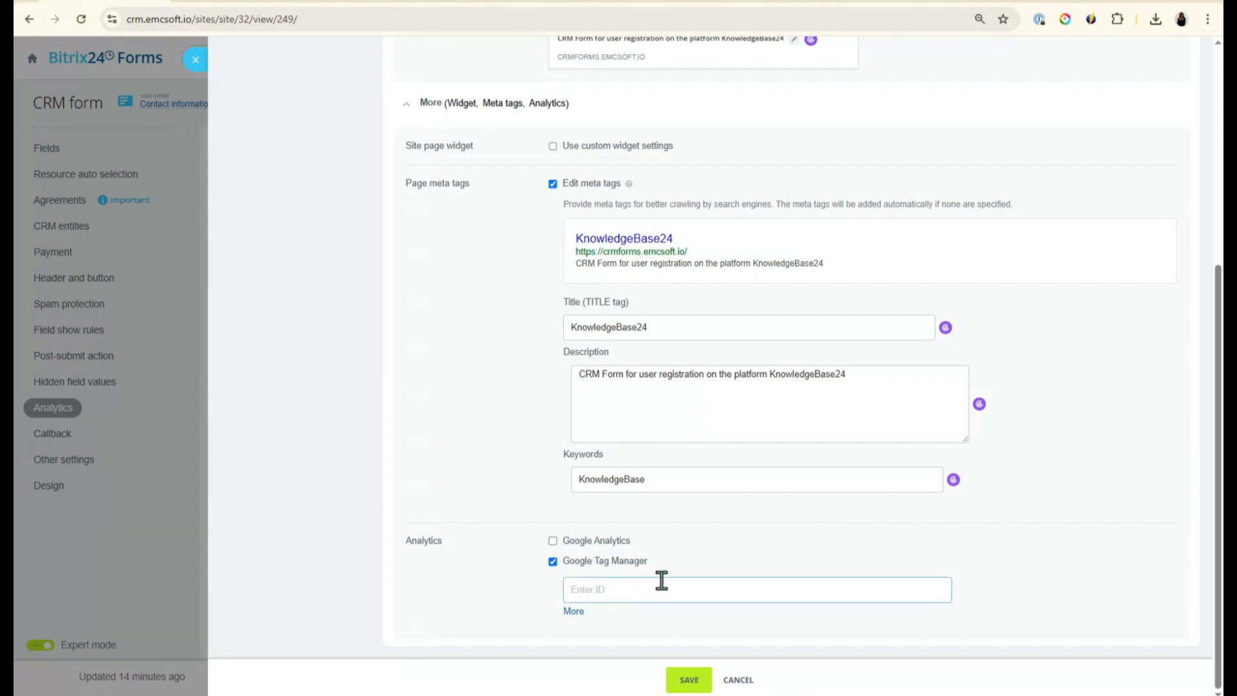
click(612, 583)
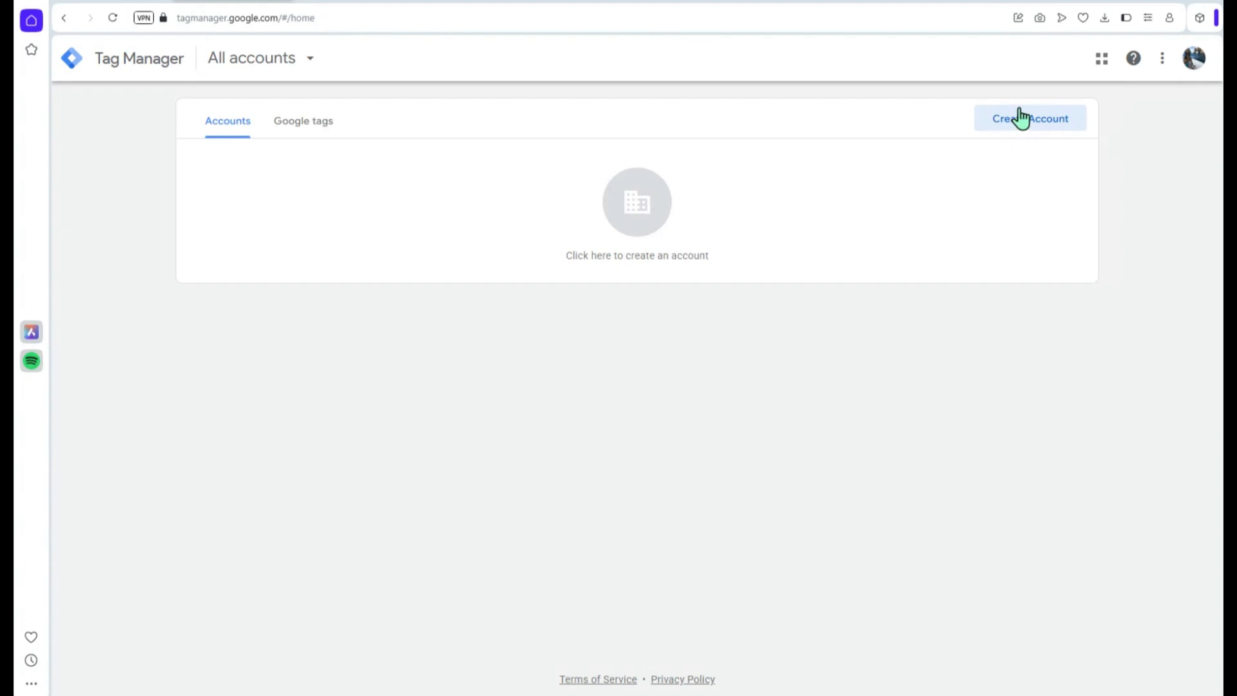
In Google Tag Manager, start a new account and set its account name to EMCSOFT
click(1017, 132)
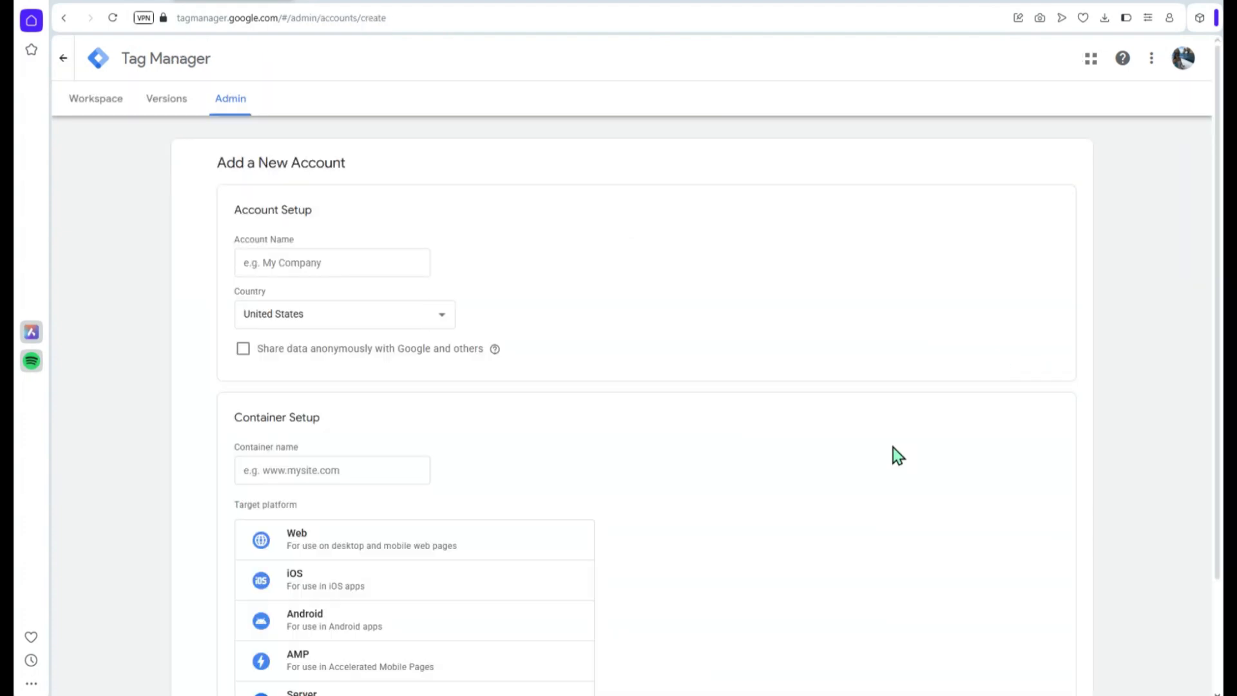
click(315, 274)
text(EMCSOFT)
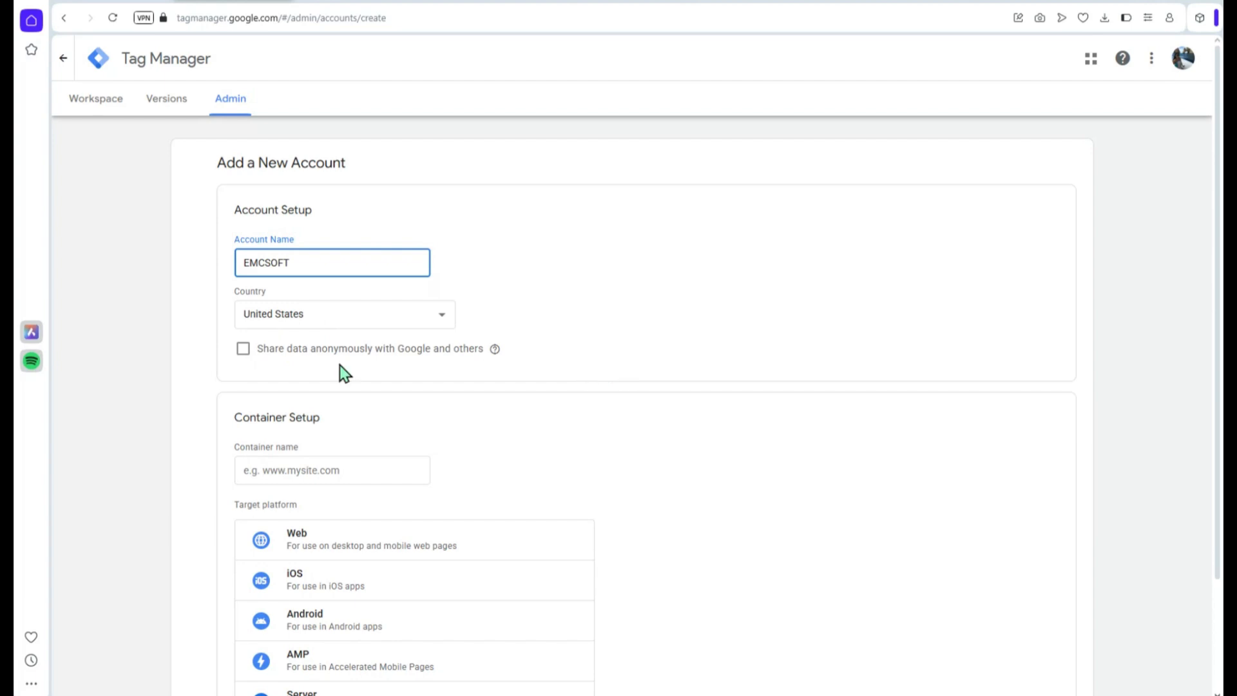
scroll(335, 372, down, 2)
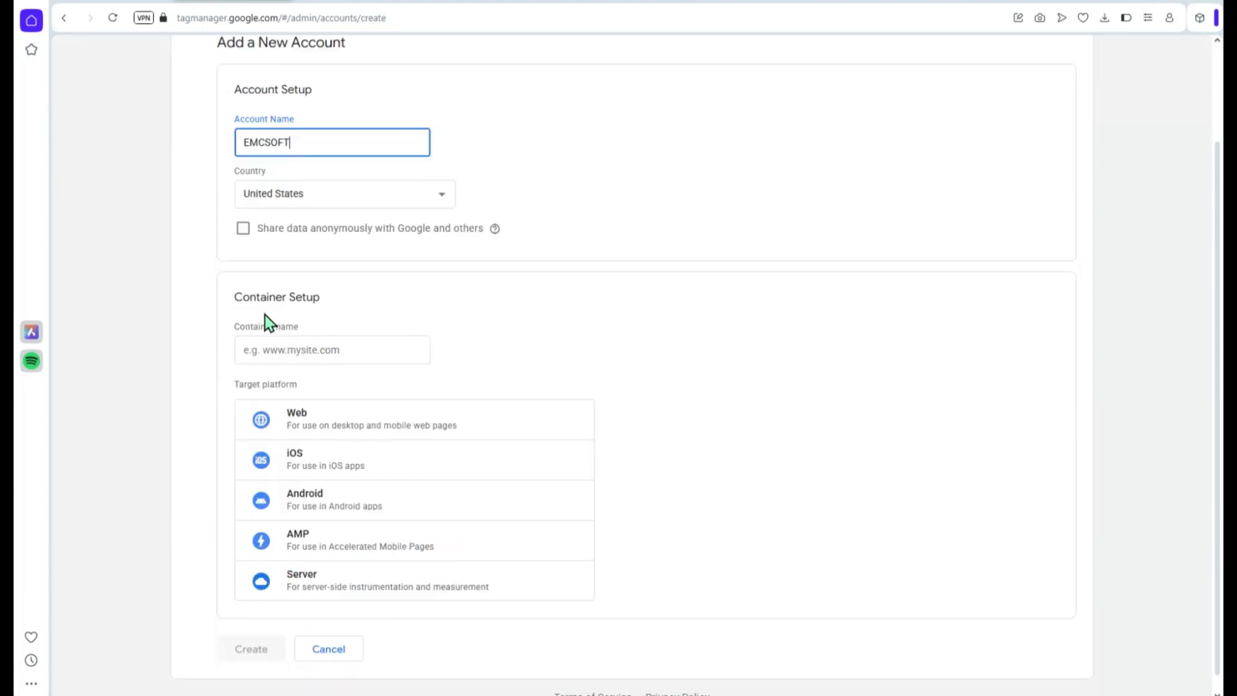
Switch to the KnowledgeBase24 form in Bitrix24, leave its page settings, and copy the form's public link
click(296, 352)
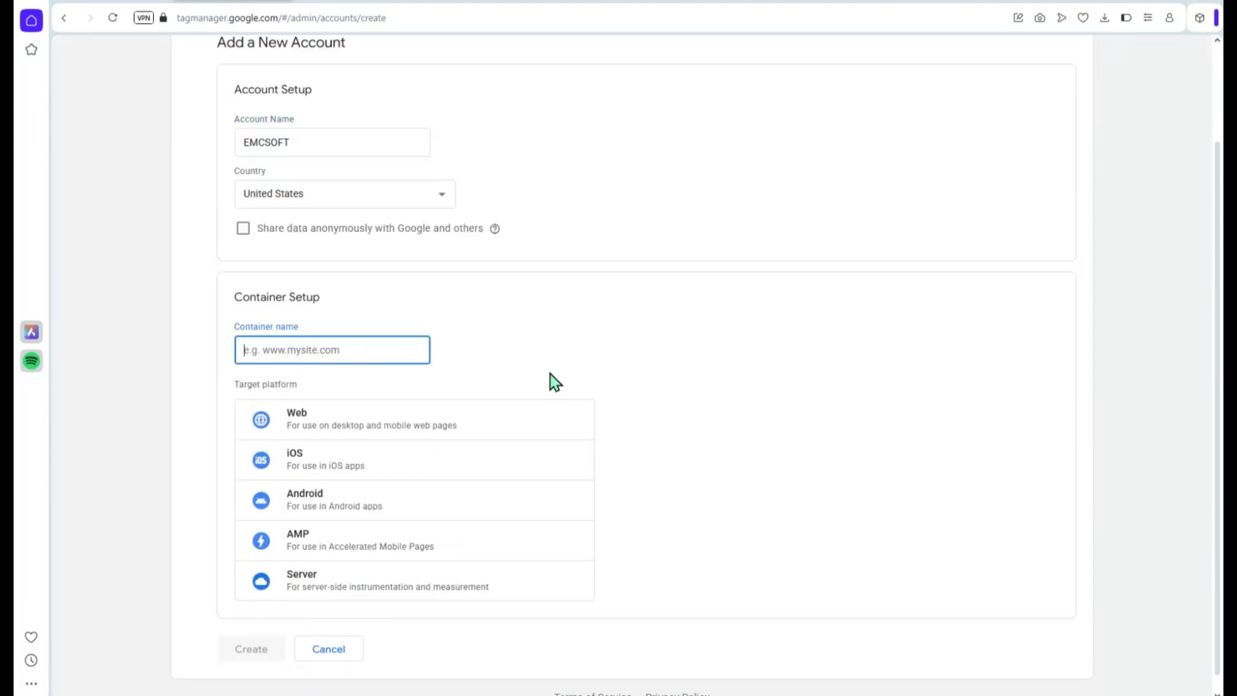
click(536, 379)
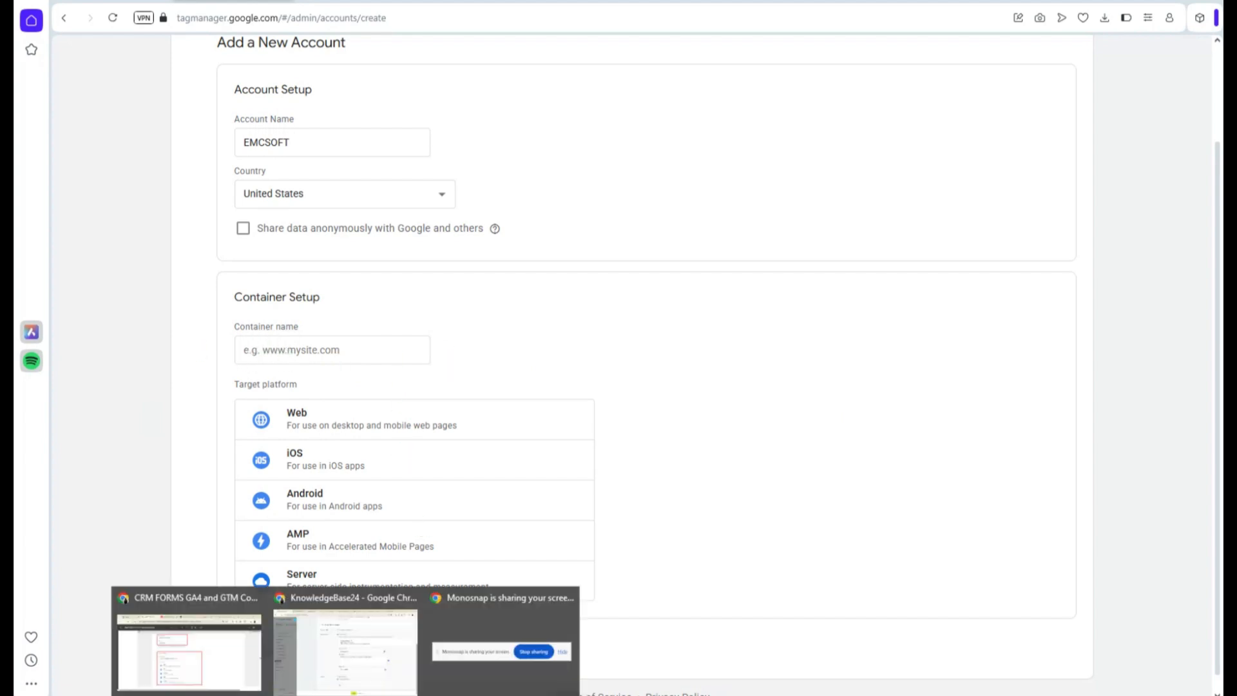
mouse_move(232, 684)
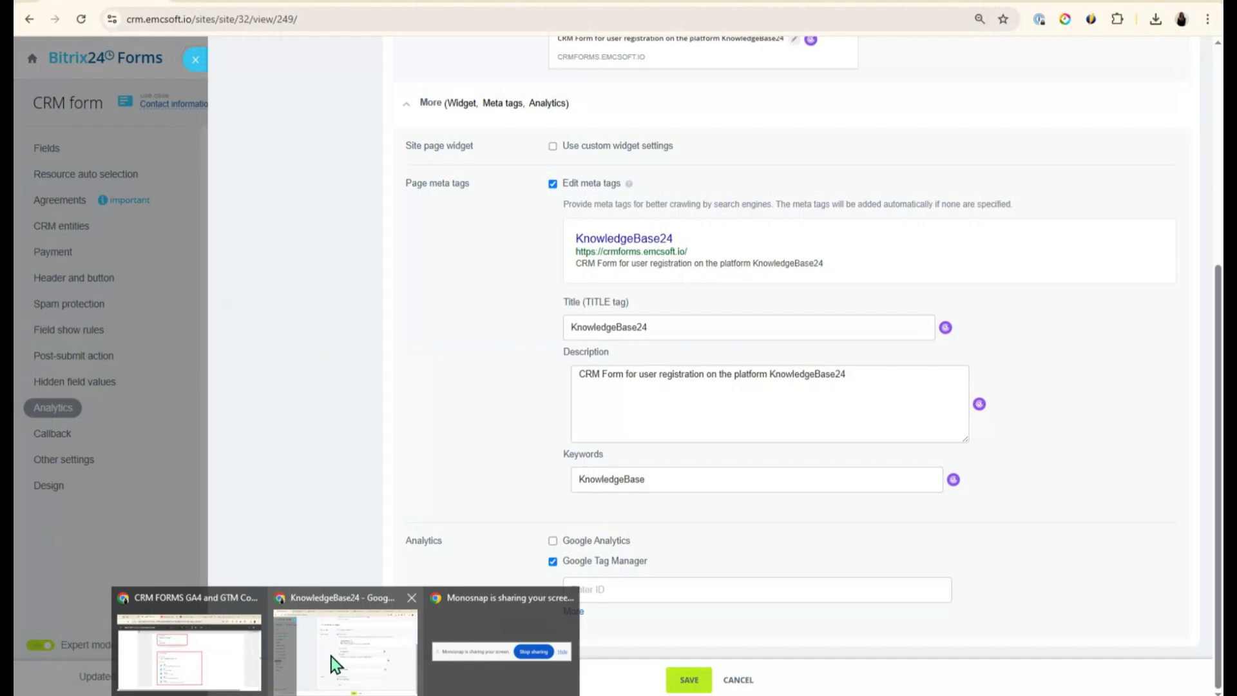
click(332, 664)
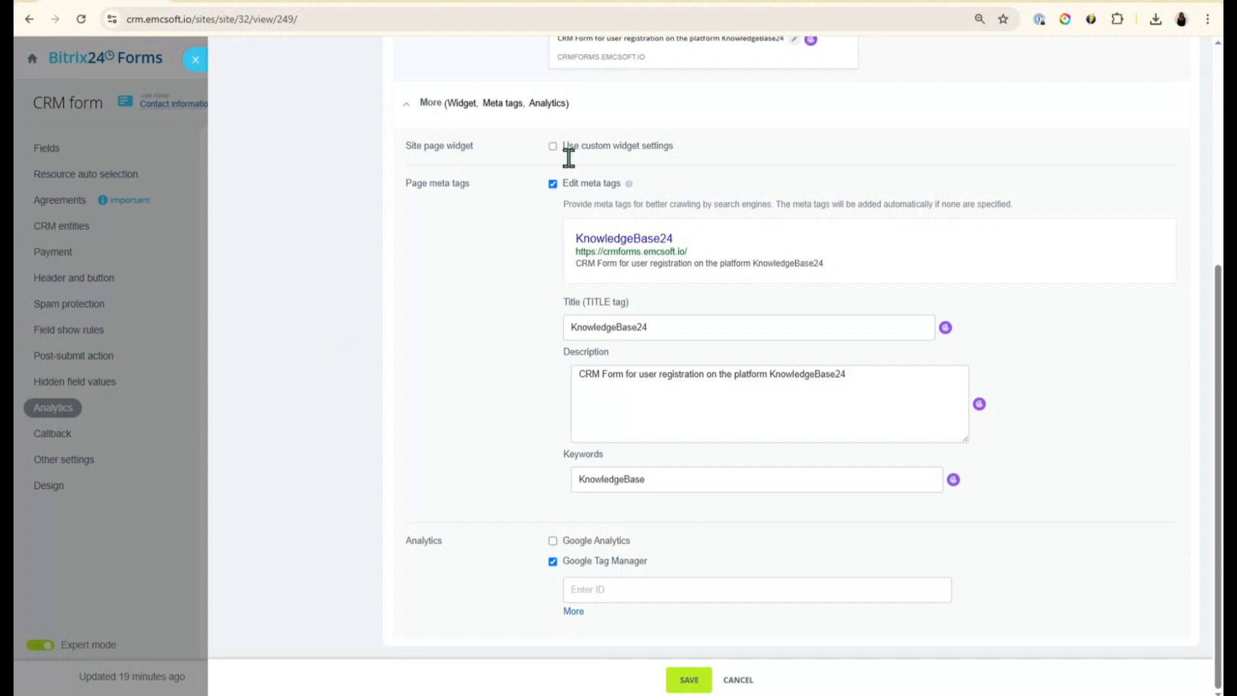
scroll(460, 258, up, 5)
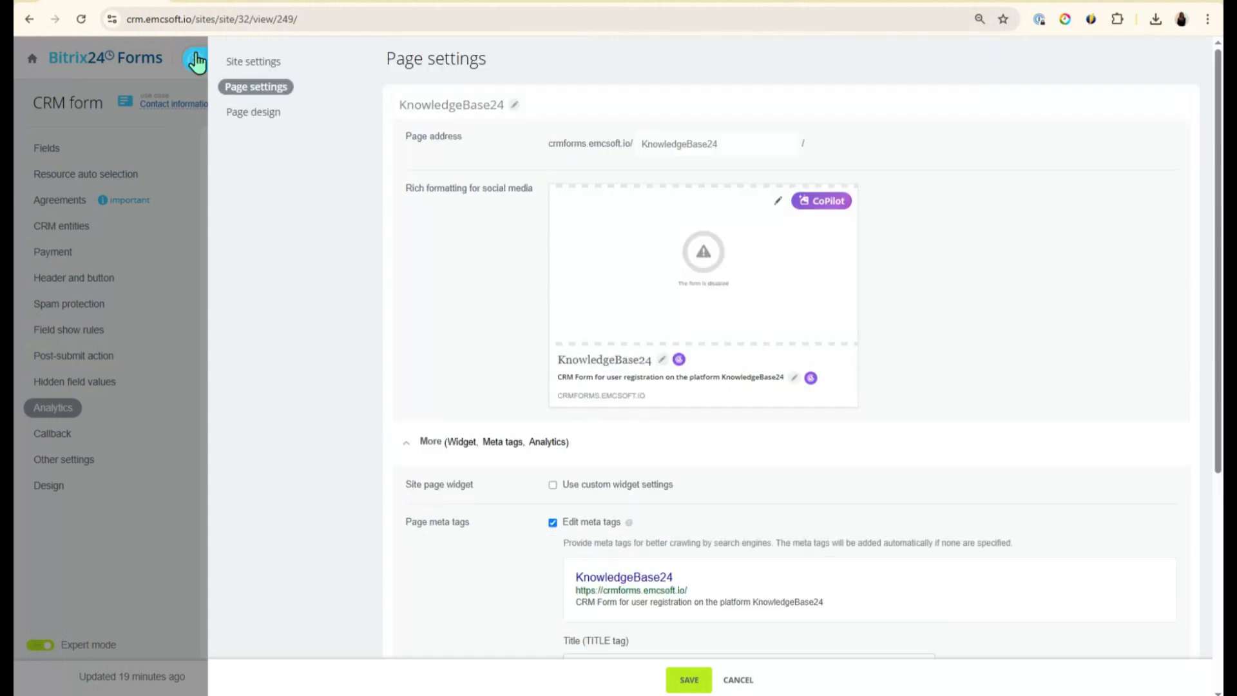
click(195, 59)
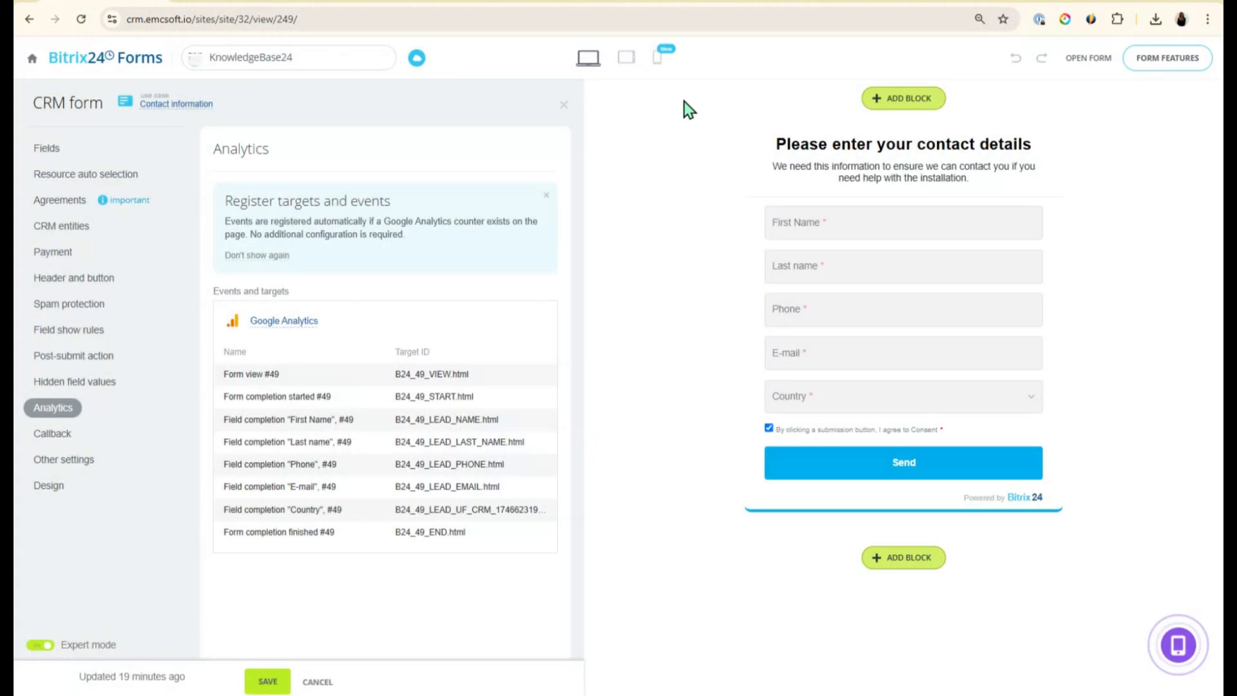
click(1095, 61)
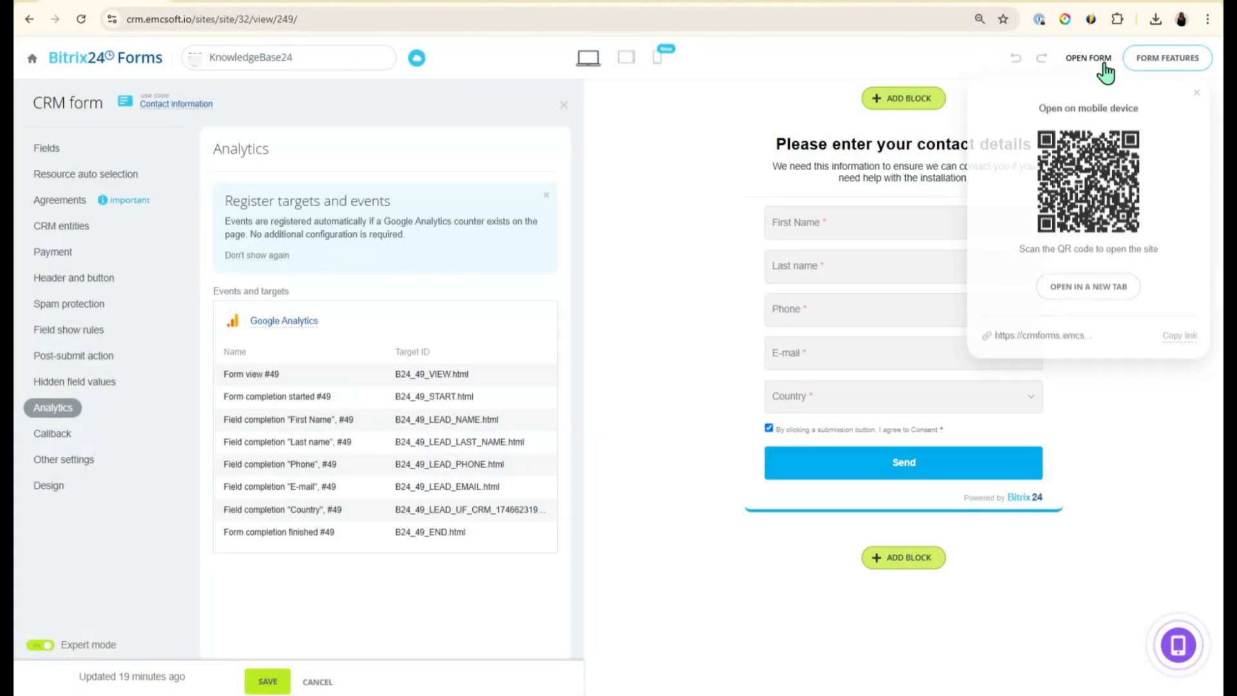
click(1180, 334)
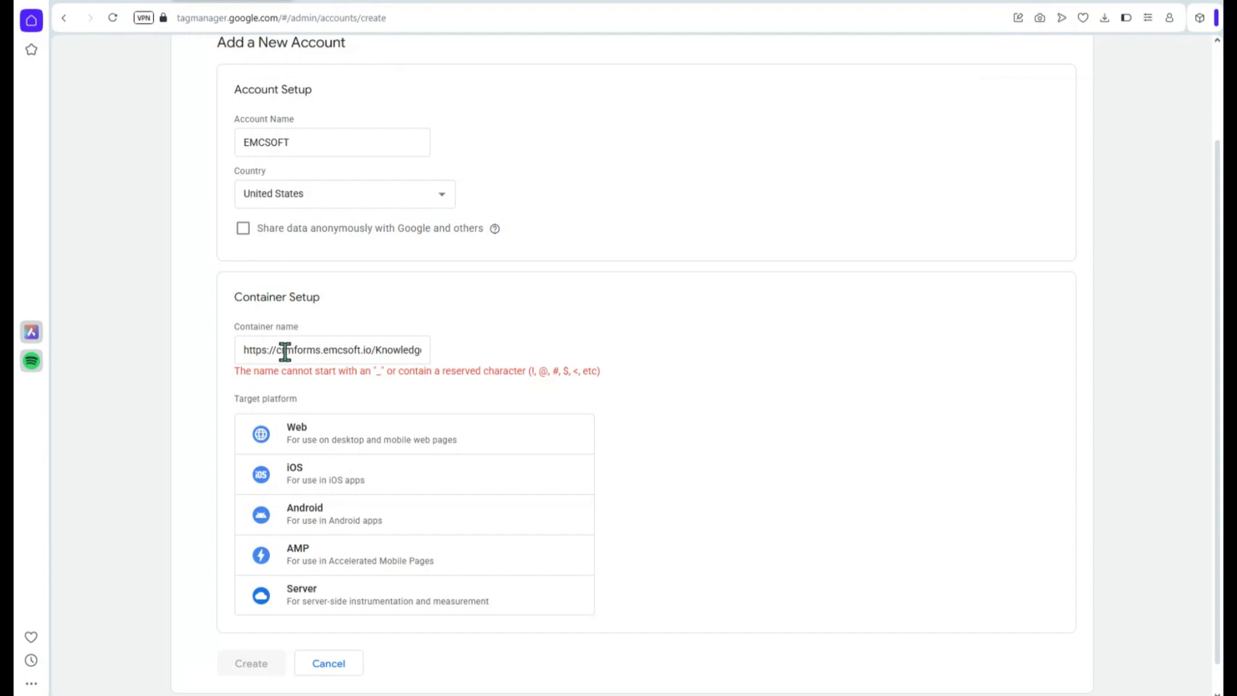
drag(277, 350, 219, 348)
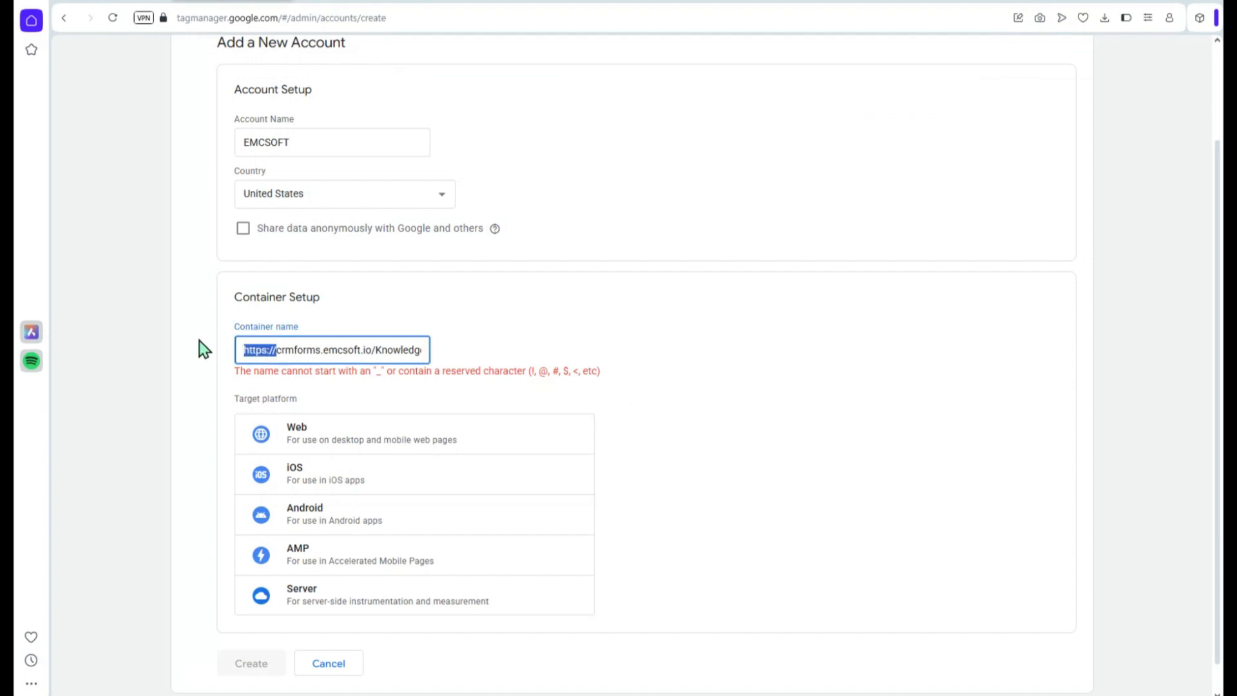
key(BackSpace)
drag(335, 349, 561, 359)
click(560, 359)
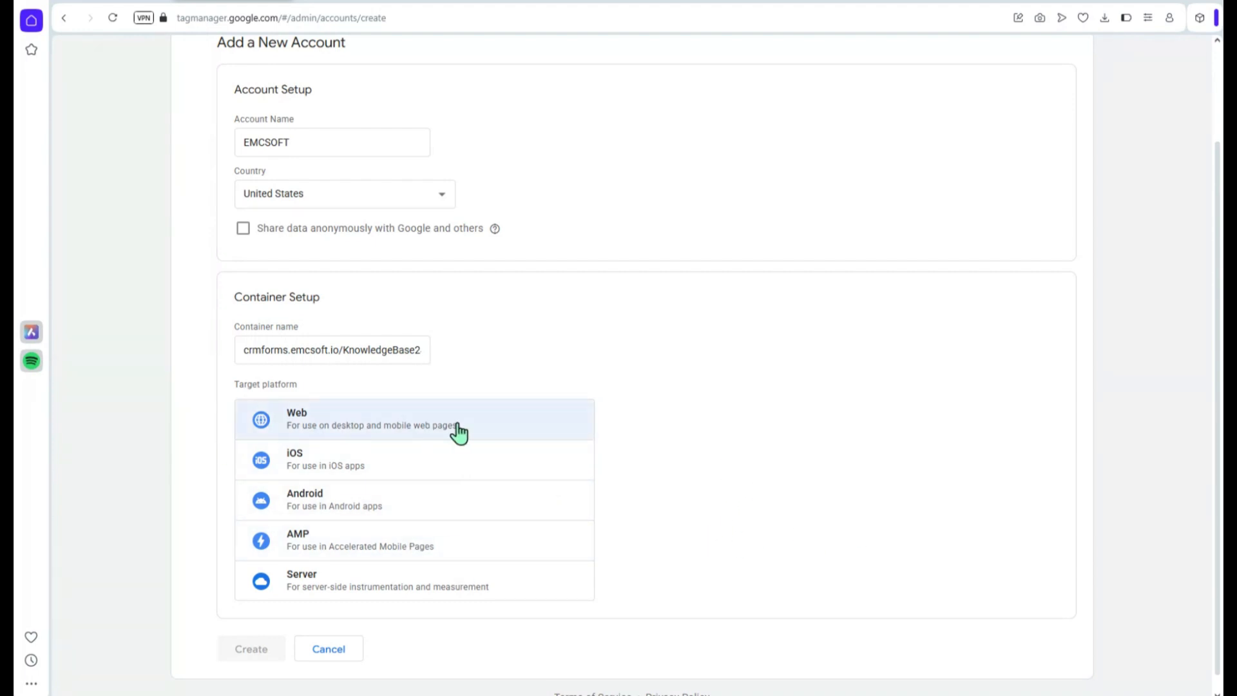
click(371, 435)
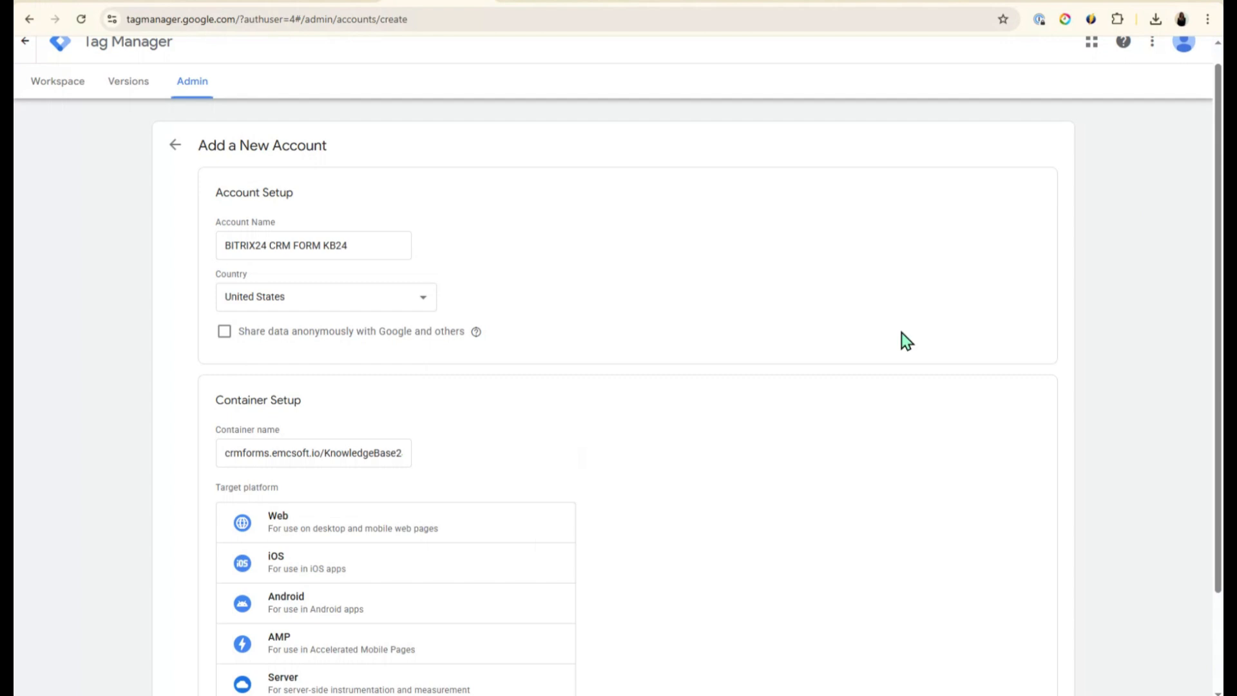
Review the account name and the container name entered in the new Tag Manager account setup
scroll(888, 314, up, 1)
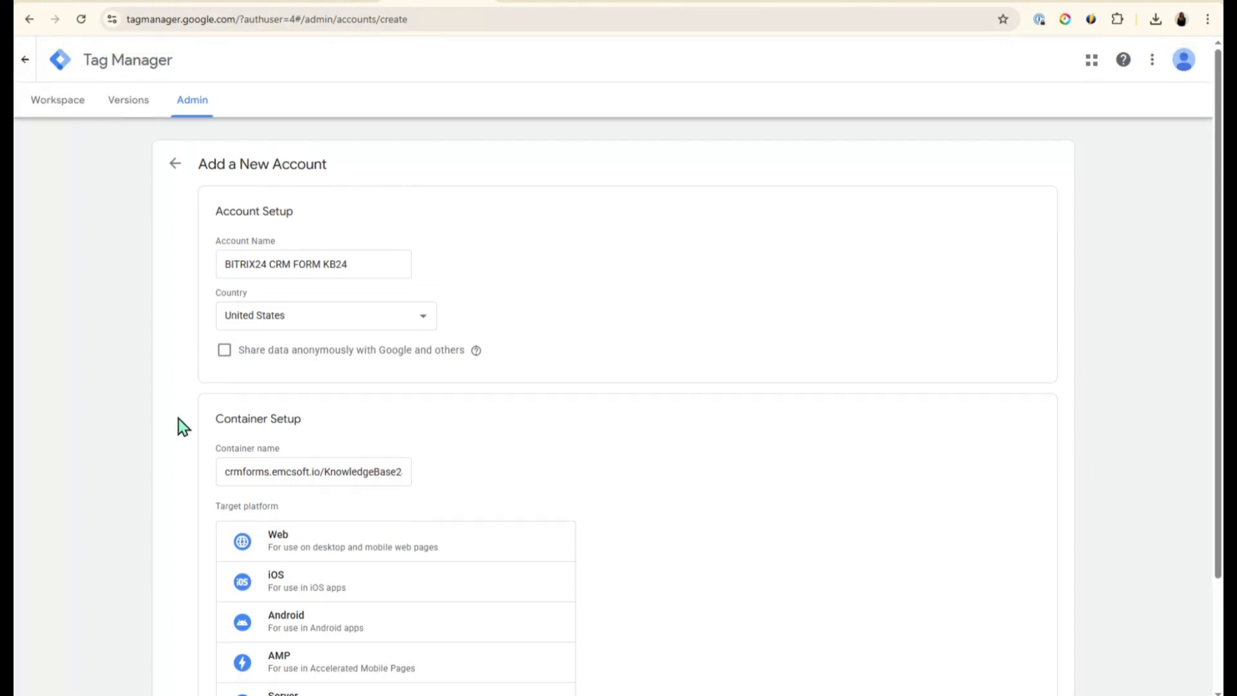
scroll(378, 469, down, 1)
scroll(379, 471, up, 1)
triple_click(312, 270)
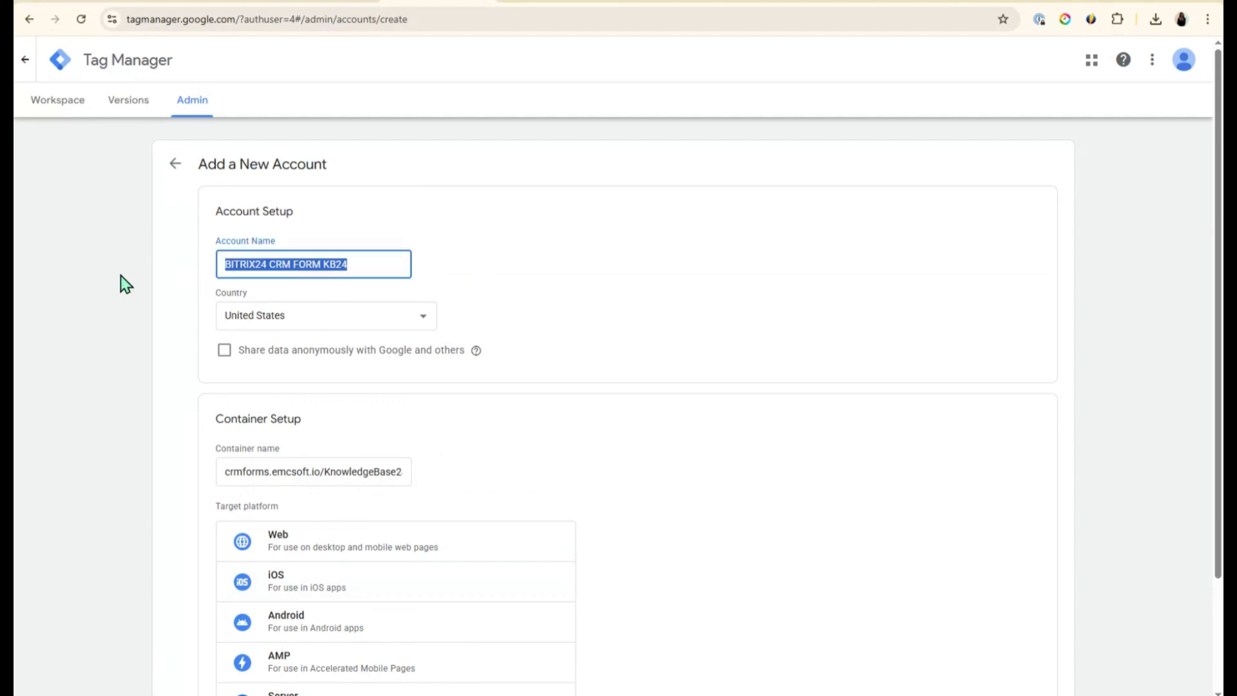
click(263, 265)
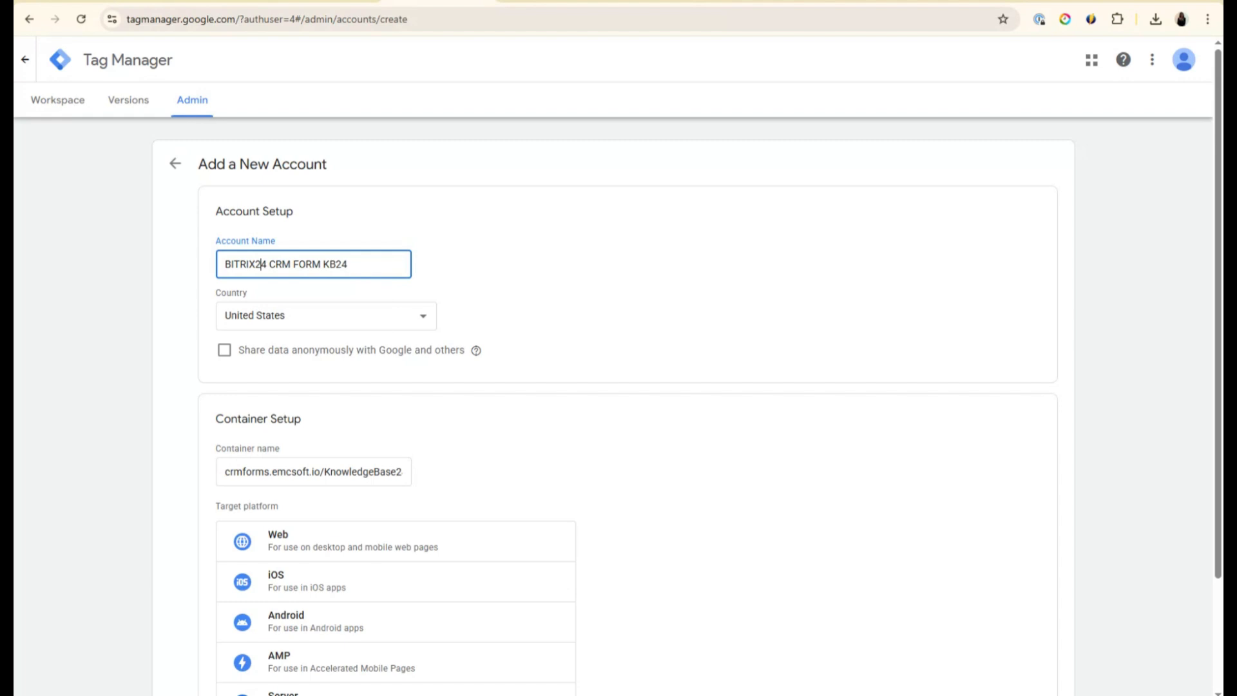
click(1157, 563)
scroll(450, 530, down, 2)
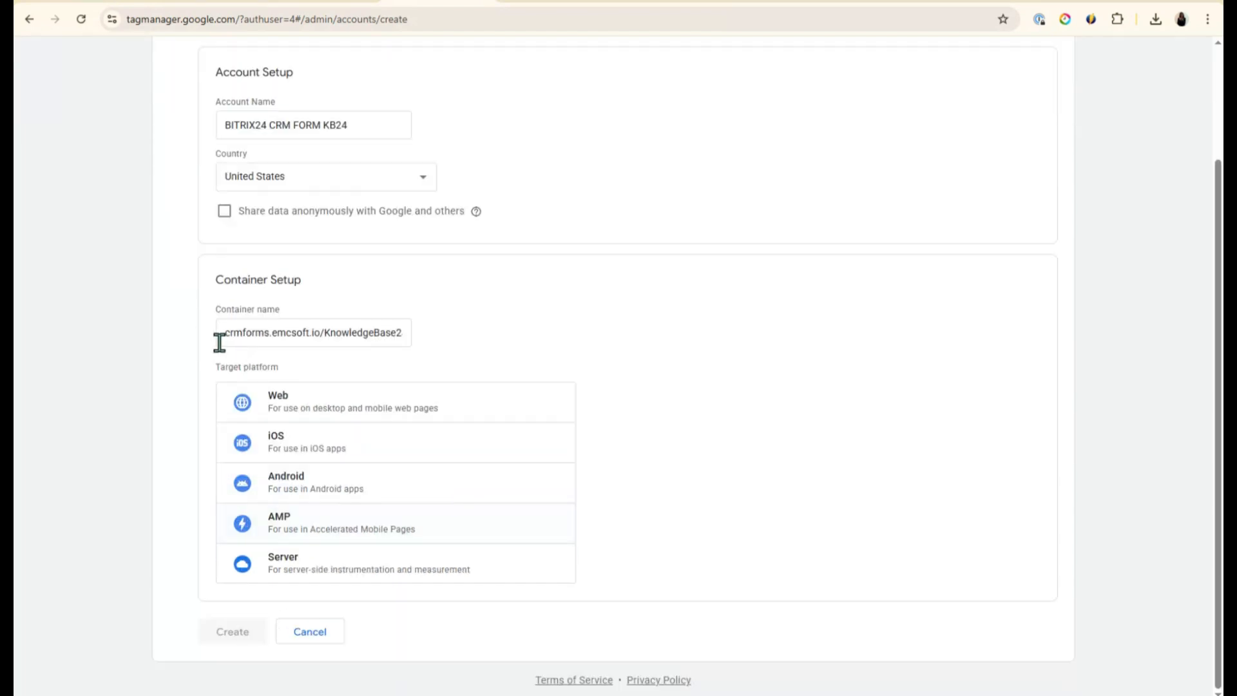
drag(240, 332, 630, 353)
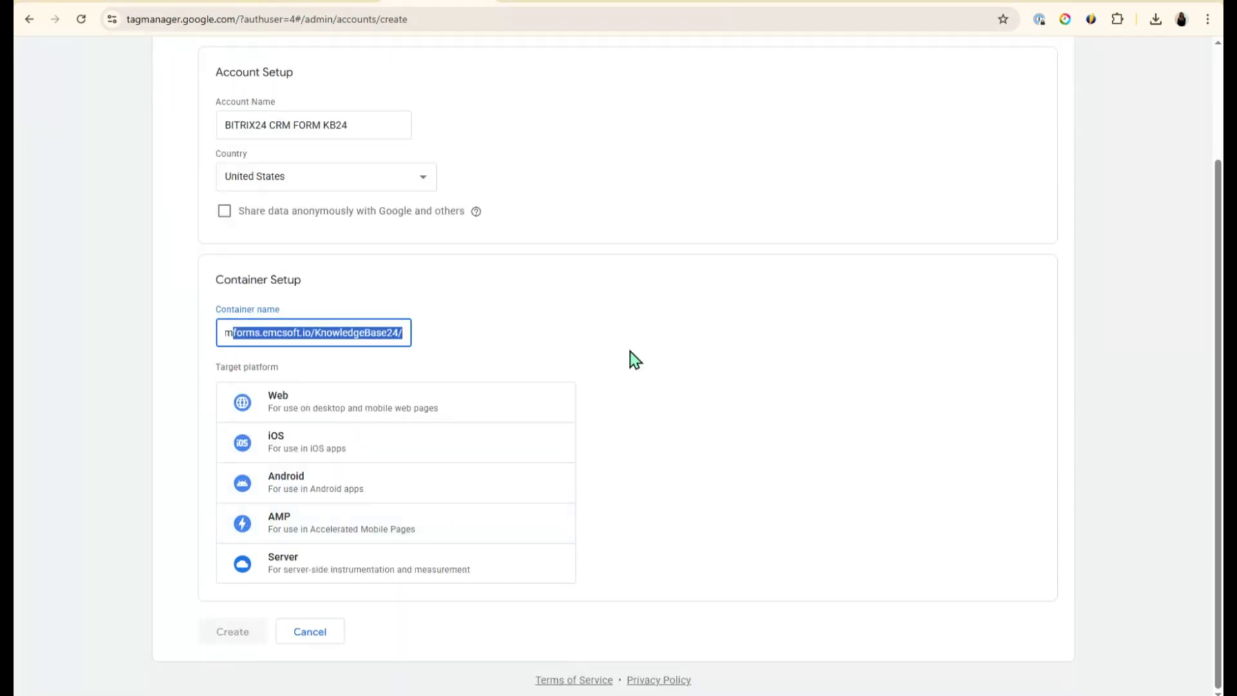
click(627, 353)
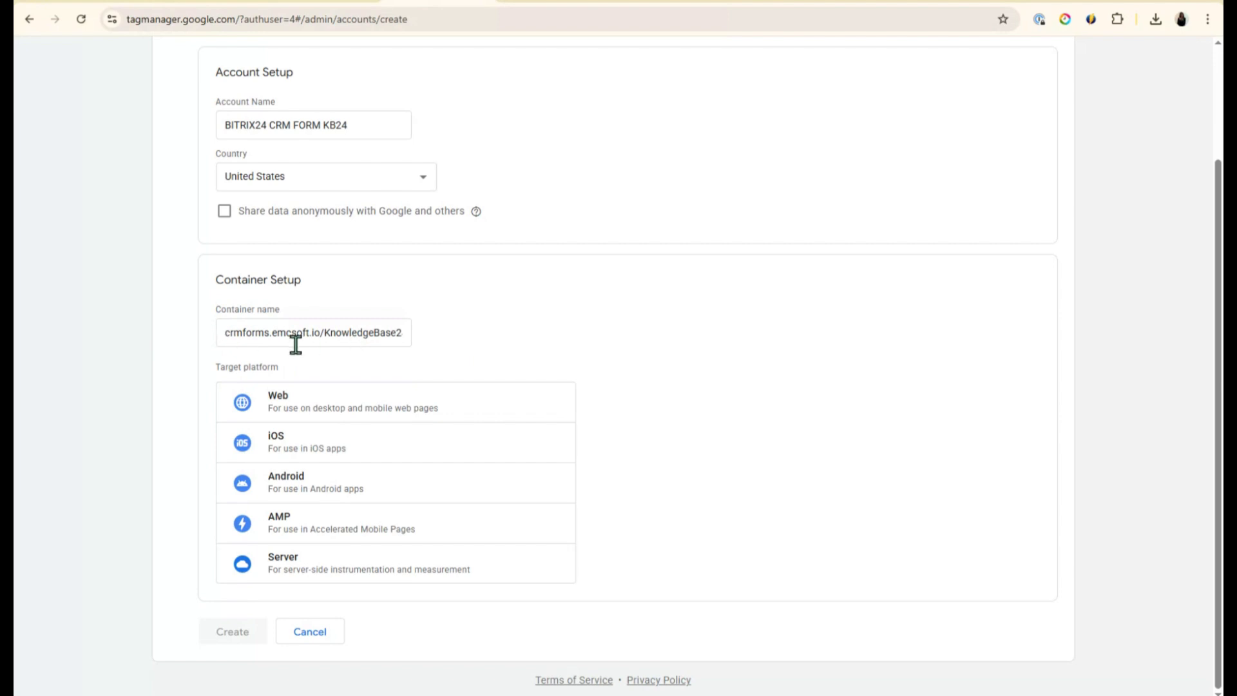
Create the account with a Web container, accept the data processing terms and Terms of Service, and dismiss the installation instructions
click(365, 413)
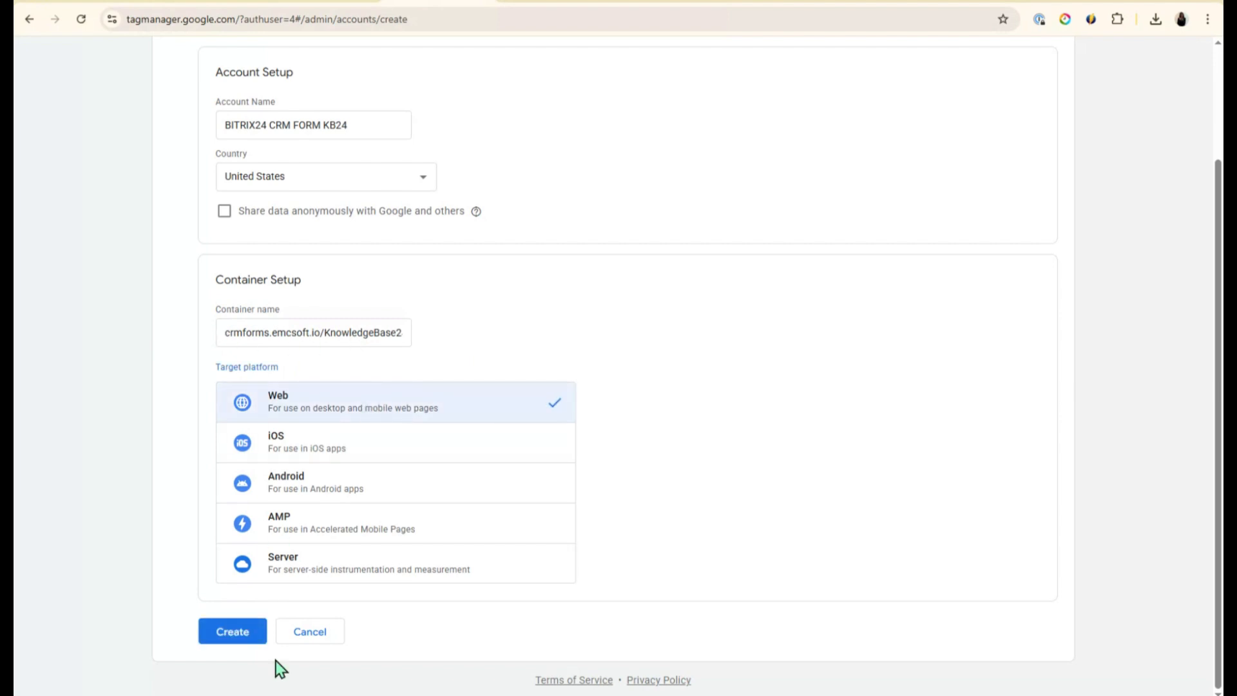
click(235, 635)
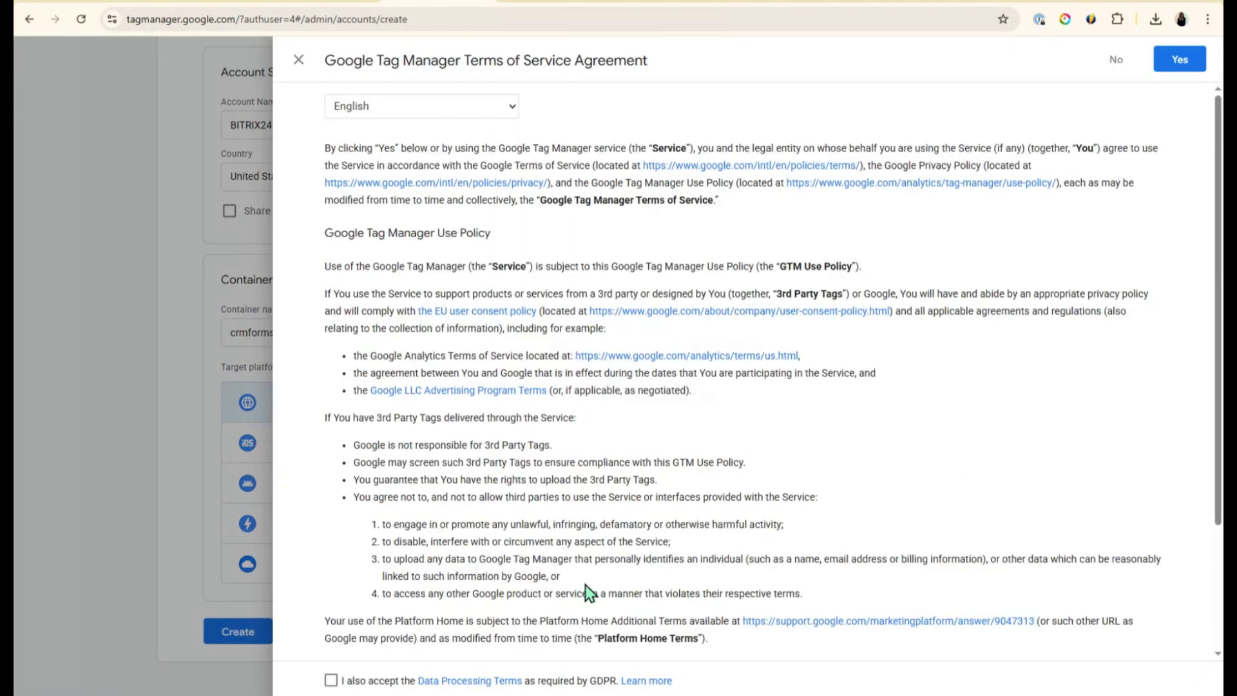
click(331, 680)
click(1183, 62)
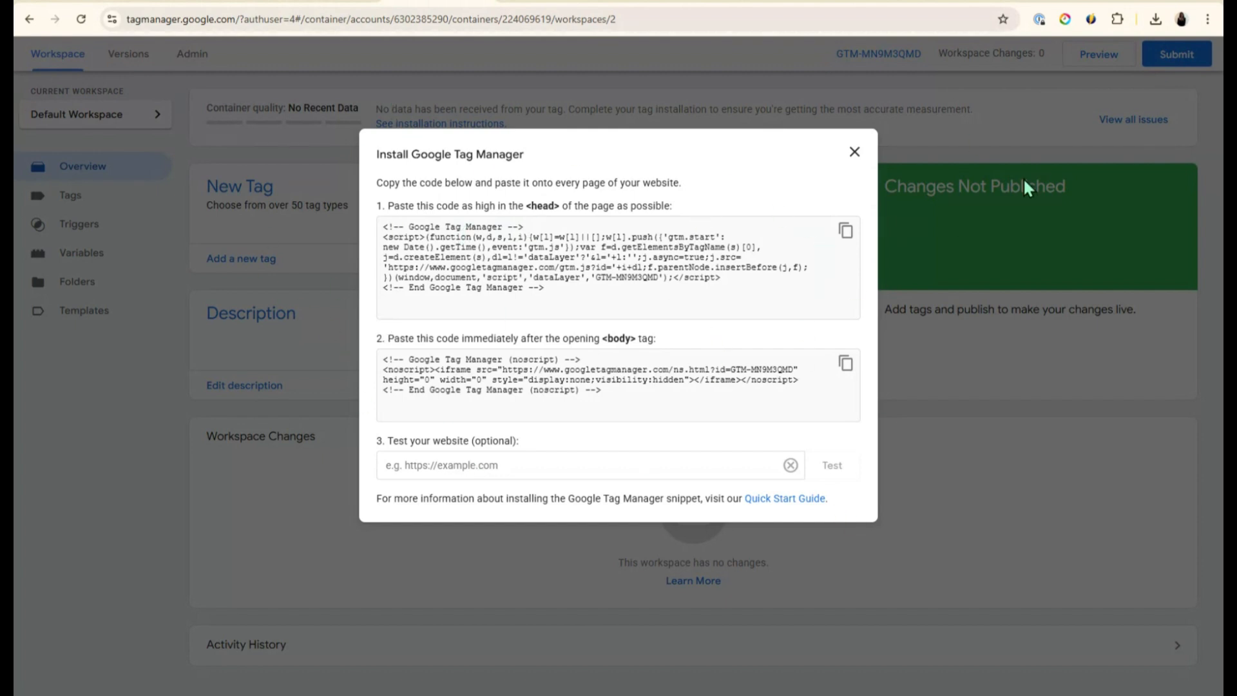
click(856, 155)
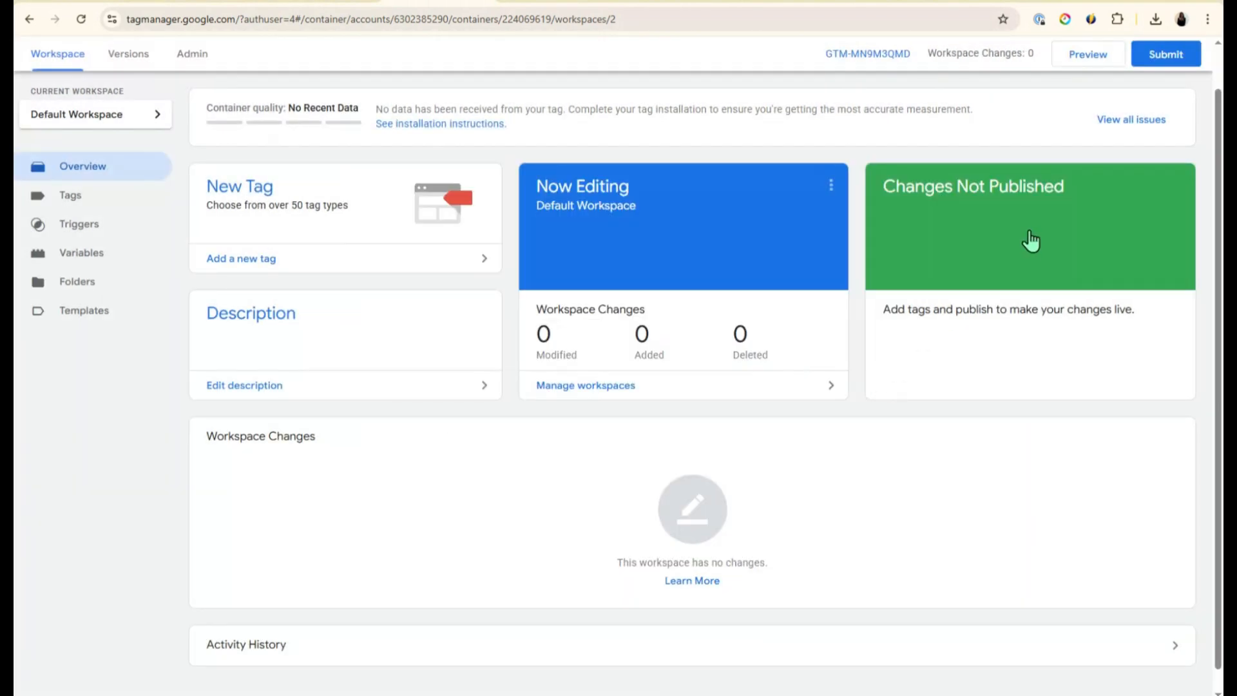
click(1088, 64)
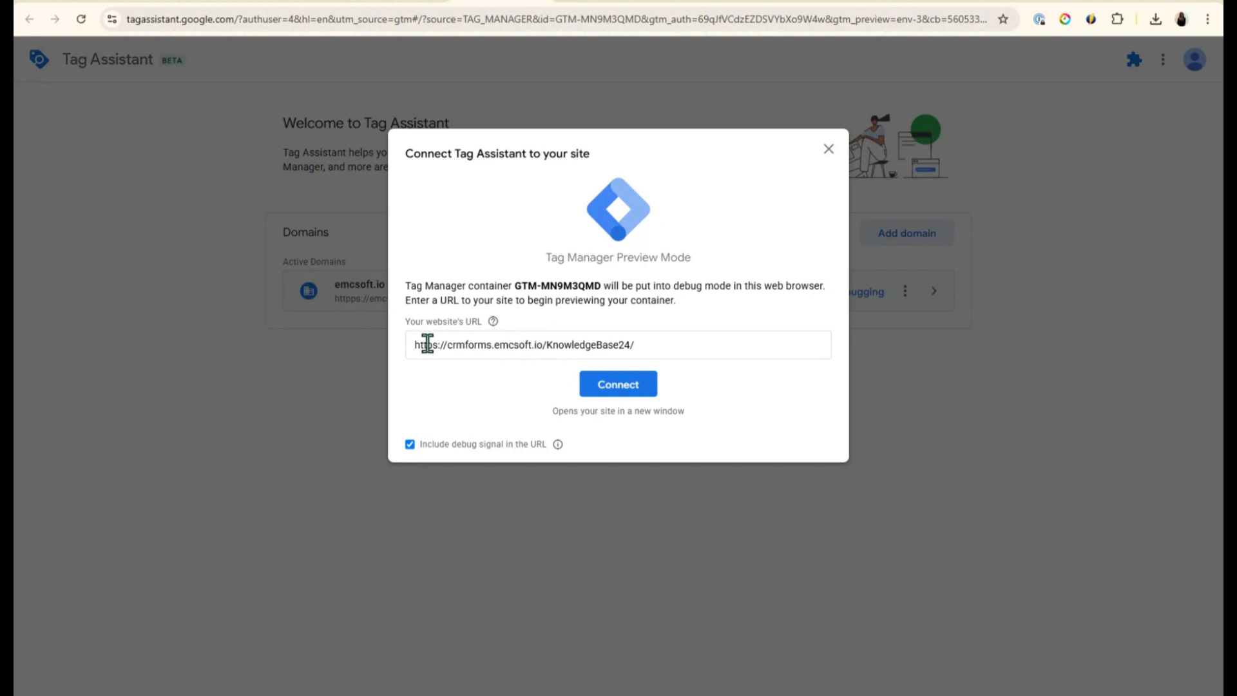
drag(448, 344, 407, 367)
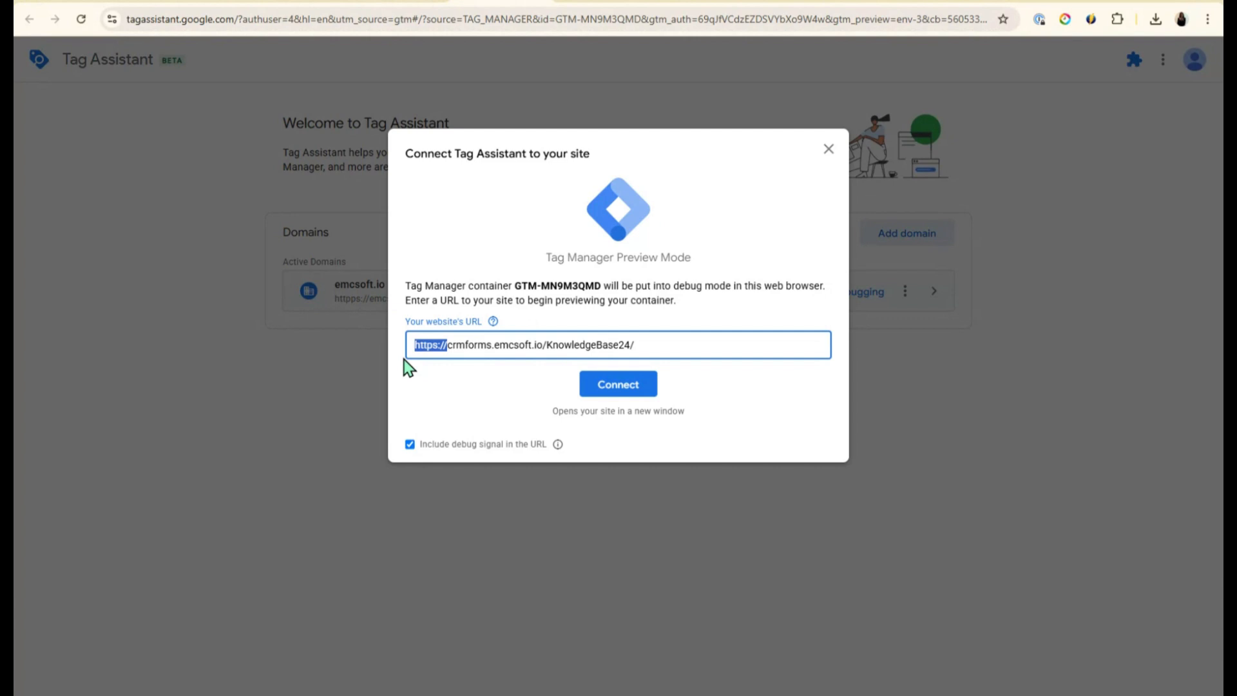
click(663, 347)
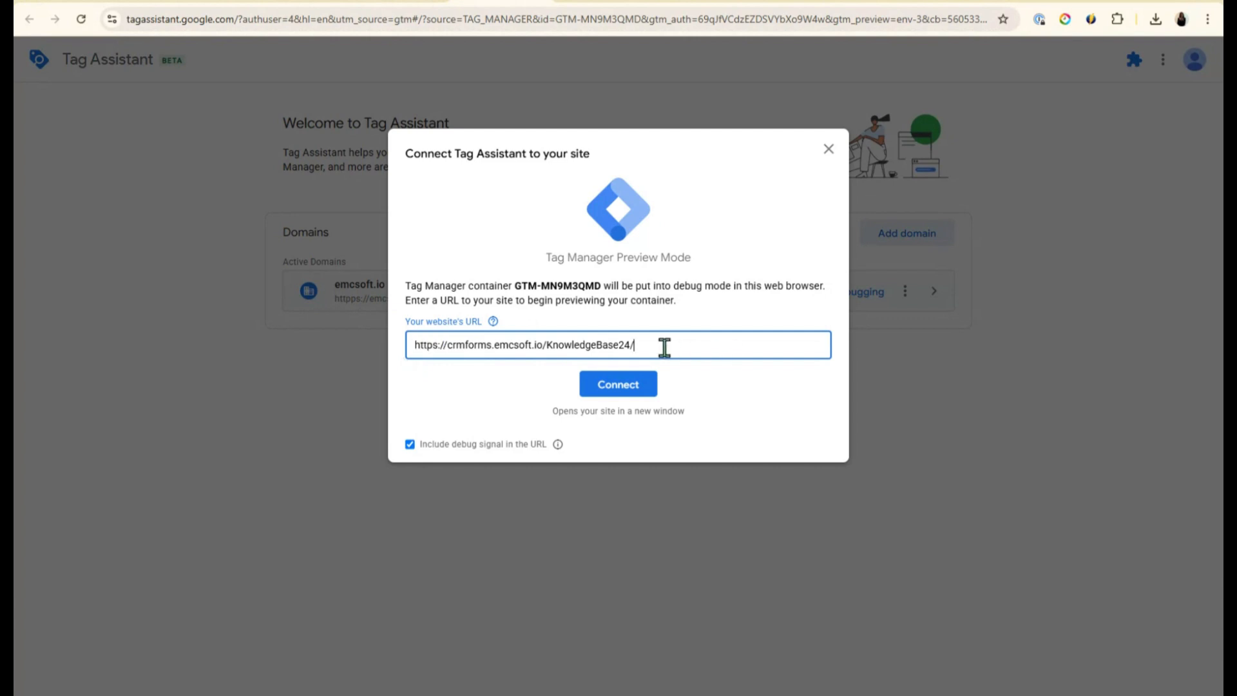
click(593, 391)
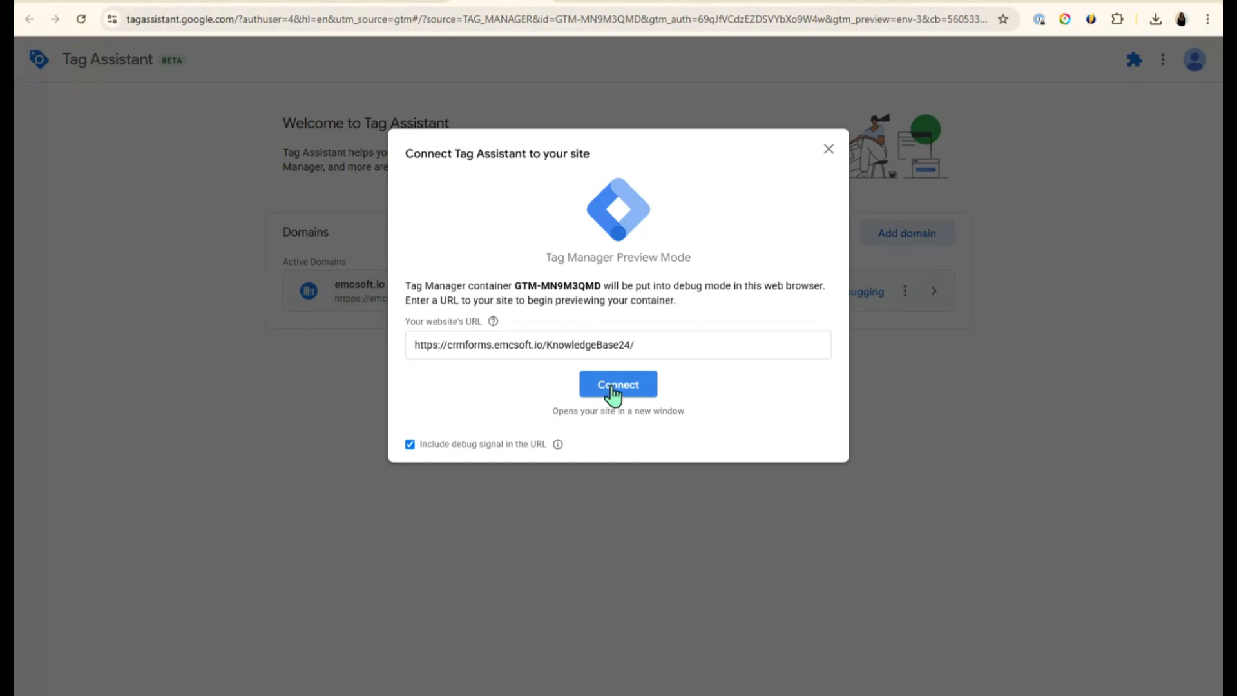
click(612, 389)
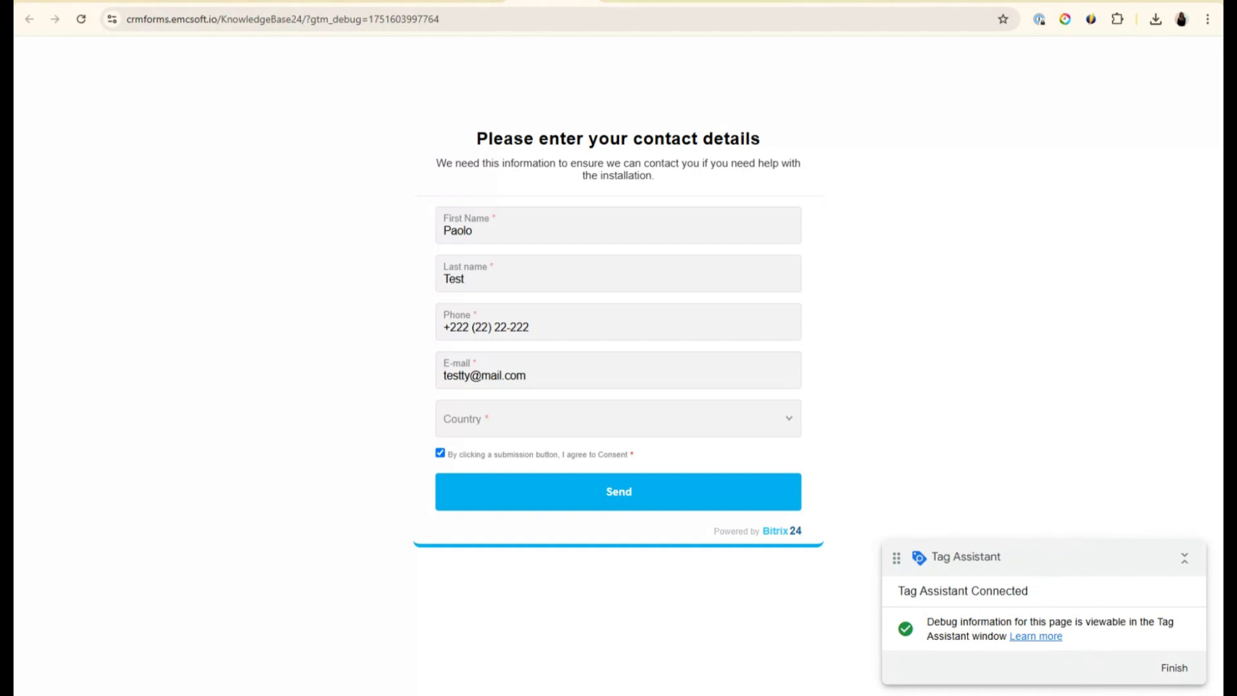
Check that the Tag Assistant extension is installed, and continue to the debug summary in the Tag Assistant window
click(1122, 21)
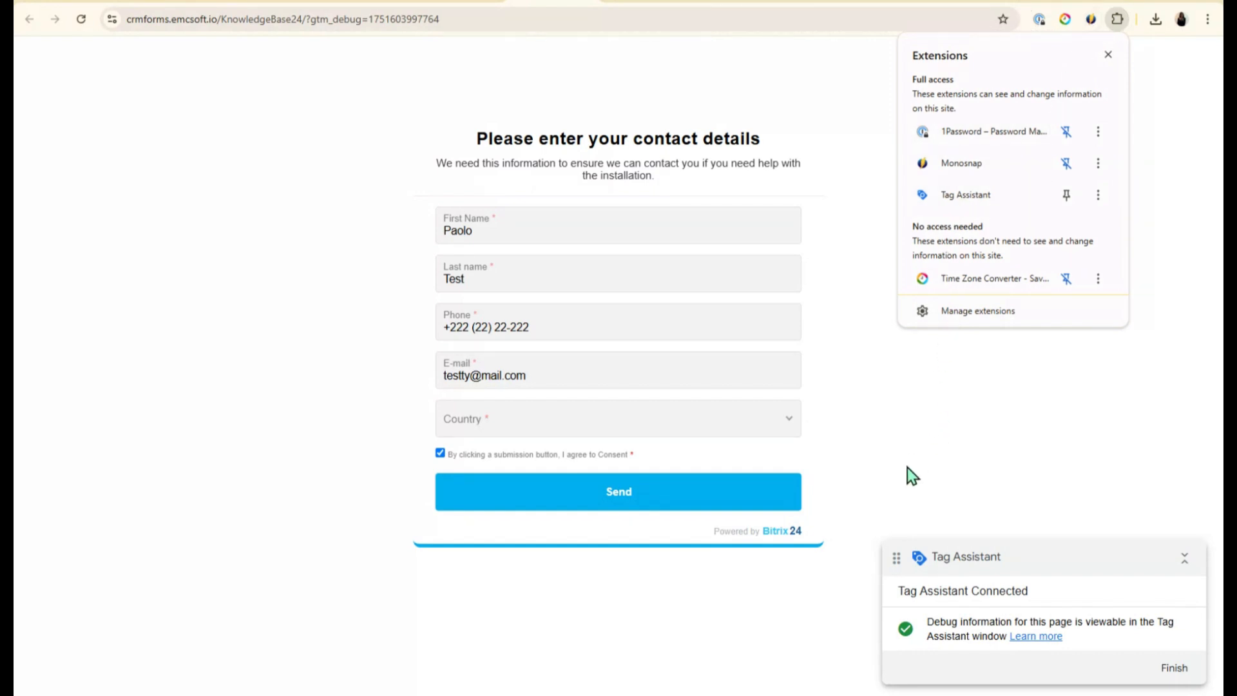
click(927, 485)
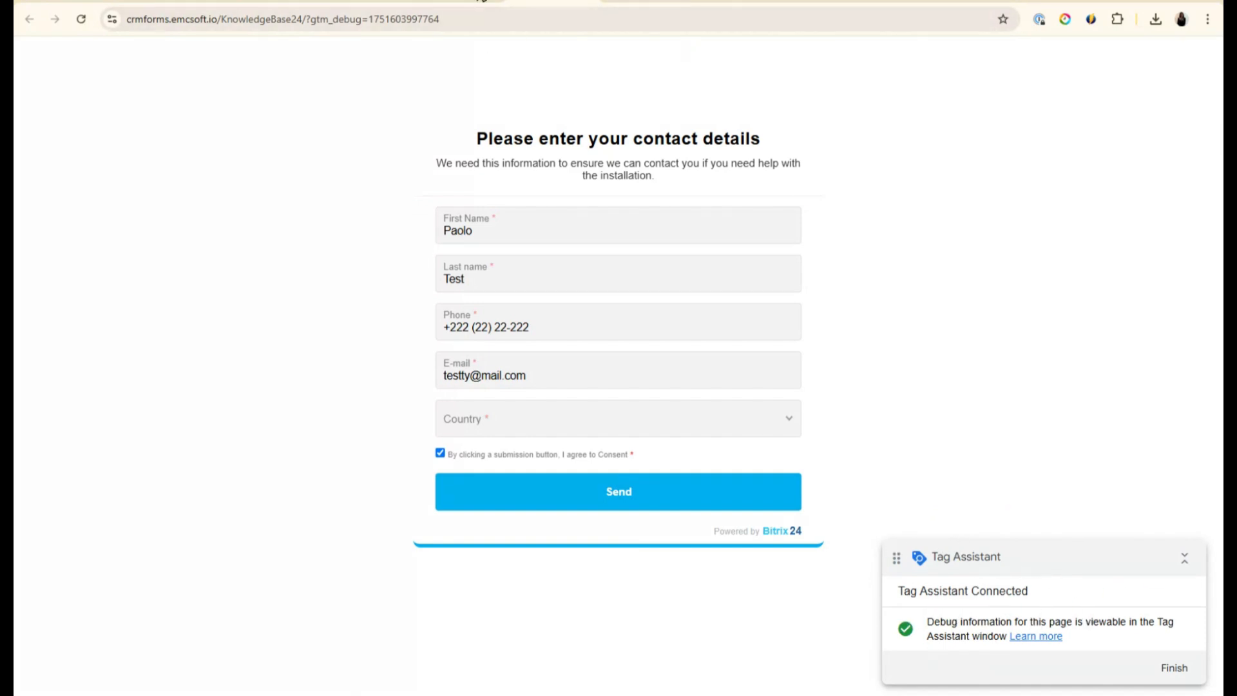
click(464, 2)
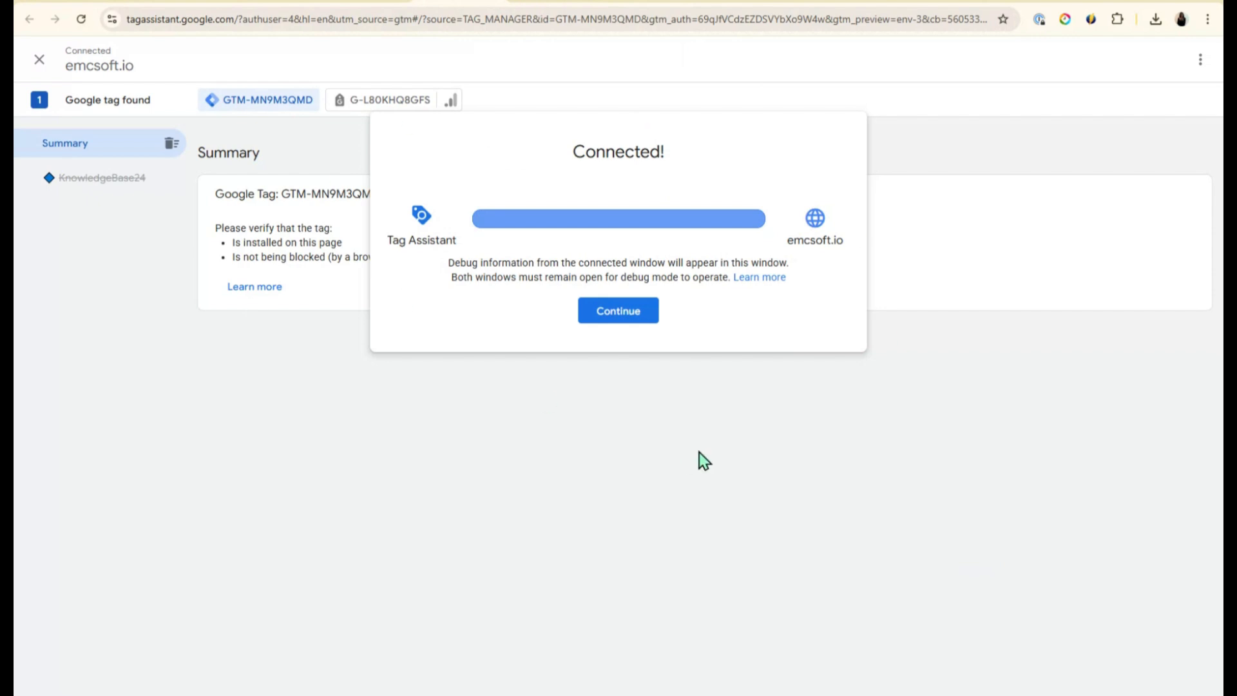
click(619, 311)
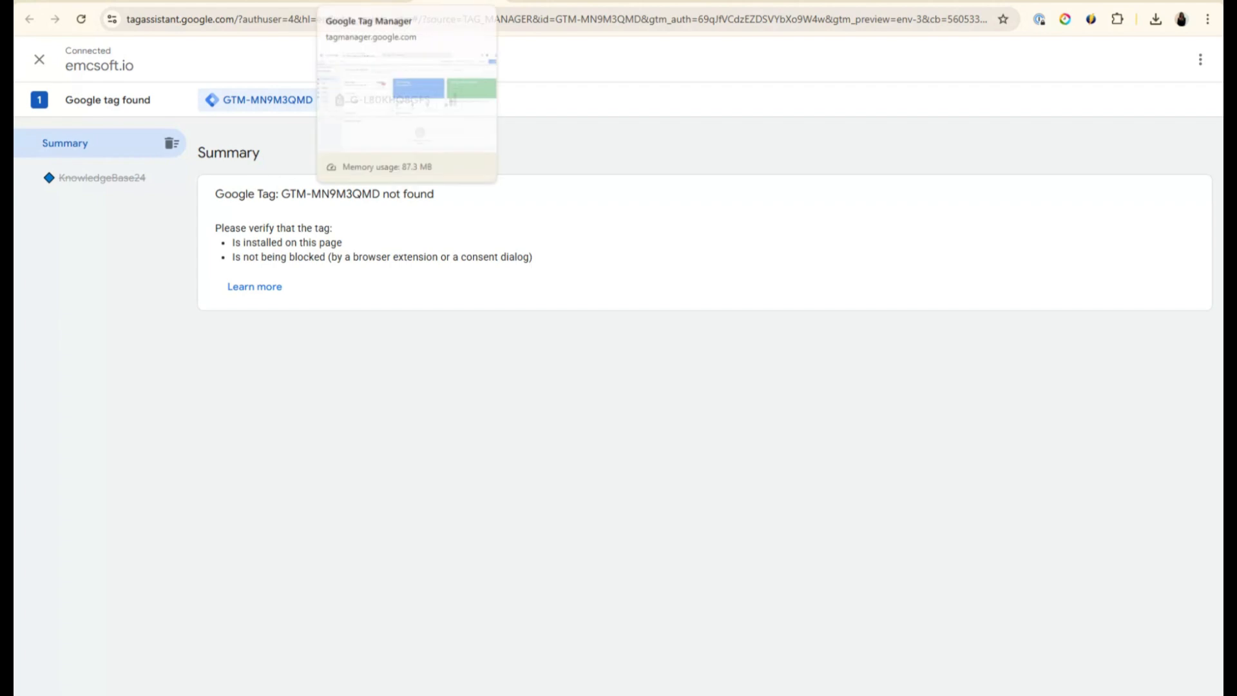
Copy the container ID from Tag Manager and open the KnowledgeBase24 form's page settings in Bitrix24
click(378, 7)
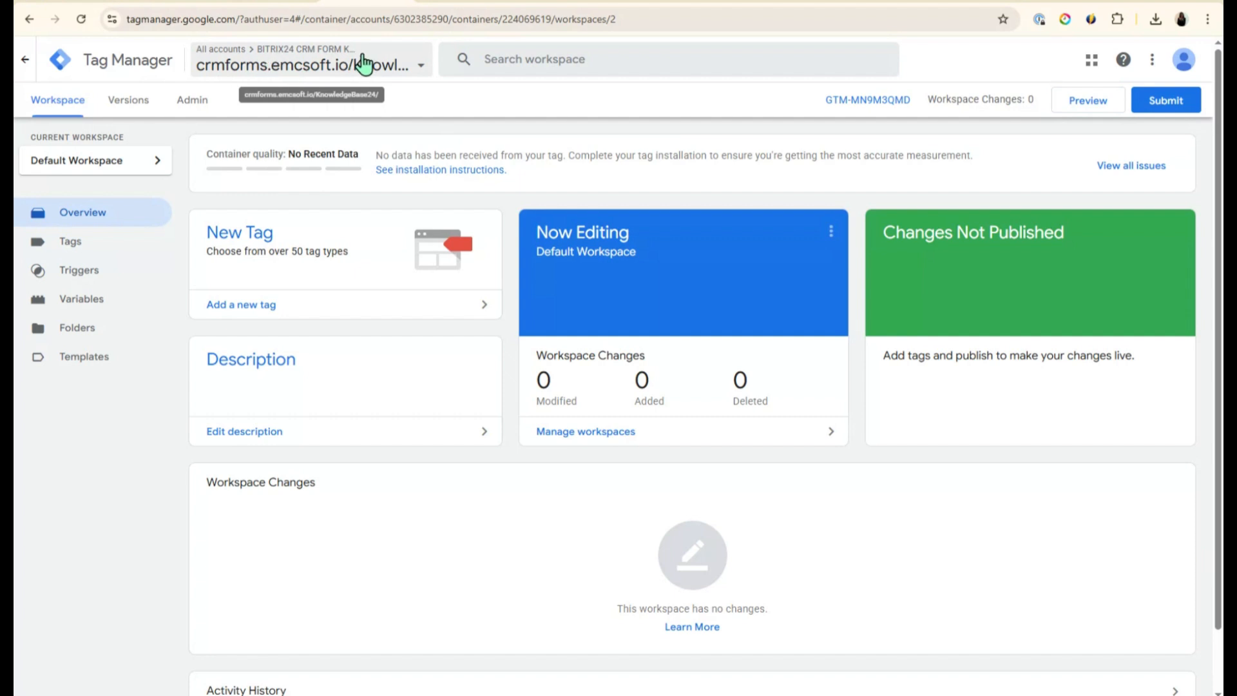
click(822, 103)
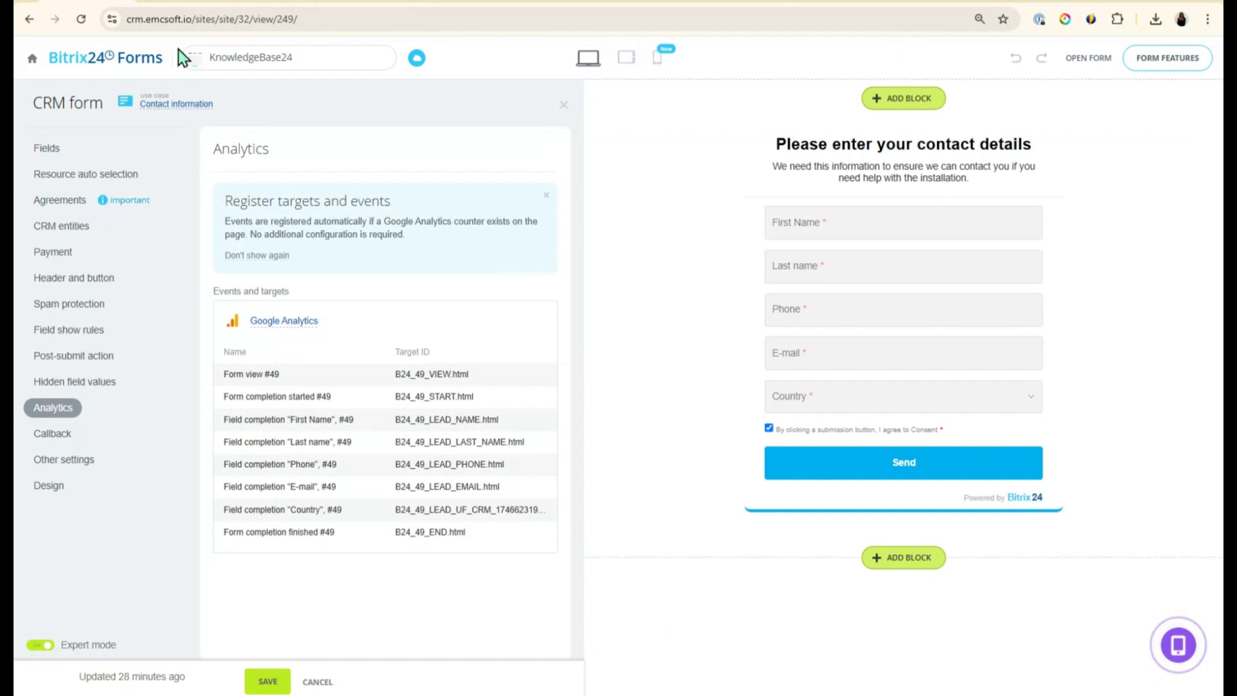
click(1147, 63)
click(1181, 220)
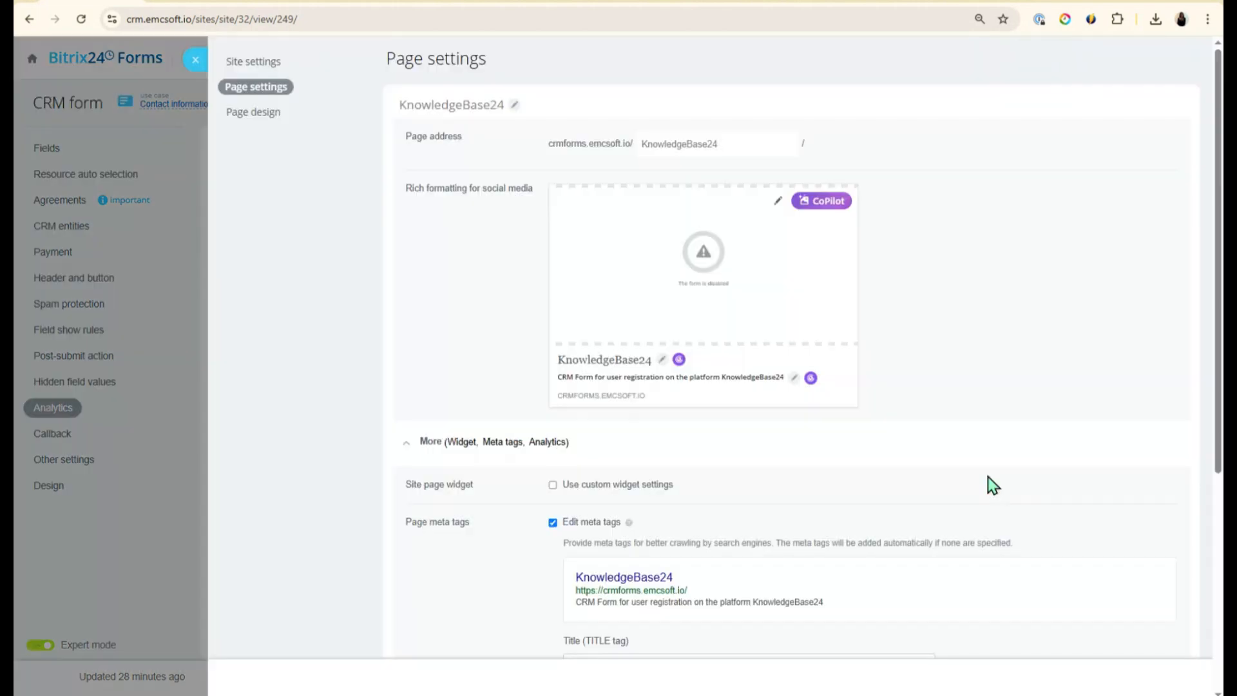
Set the page's Google Tag Manager ID to GTM-MN9M3QMD in the Analytics settings and save the page settings
scroll(709, 490, down, 5)
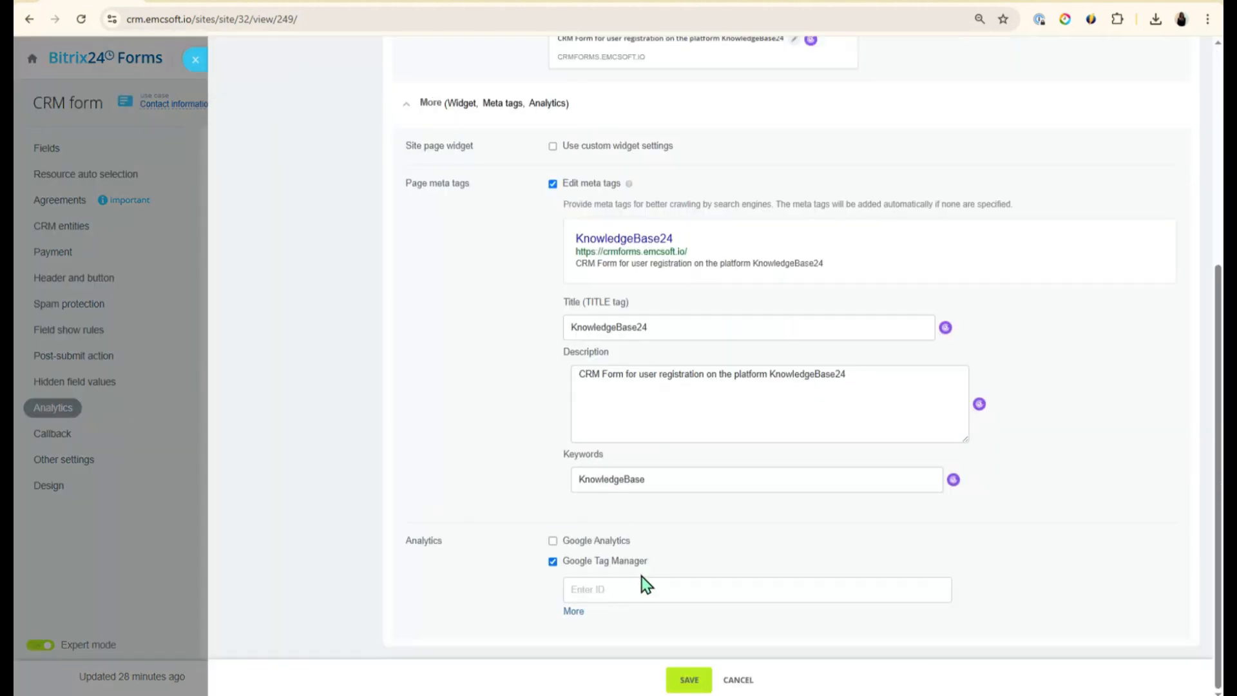
click(654, 594)
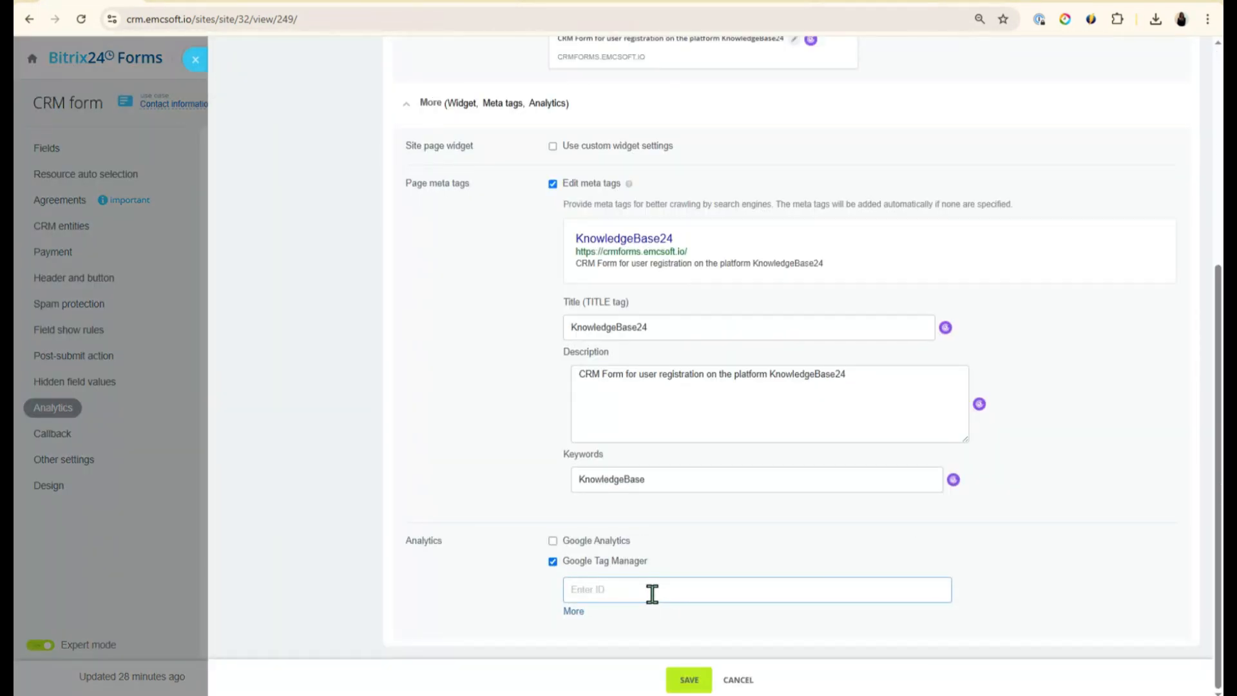
text(GTM-MN9R8QMD)
click(828, 627)
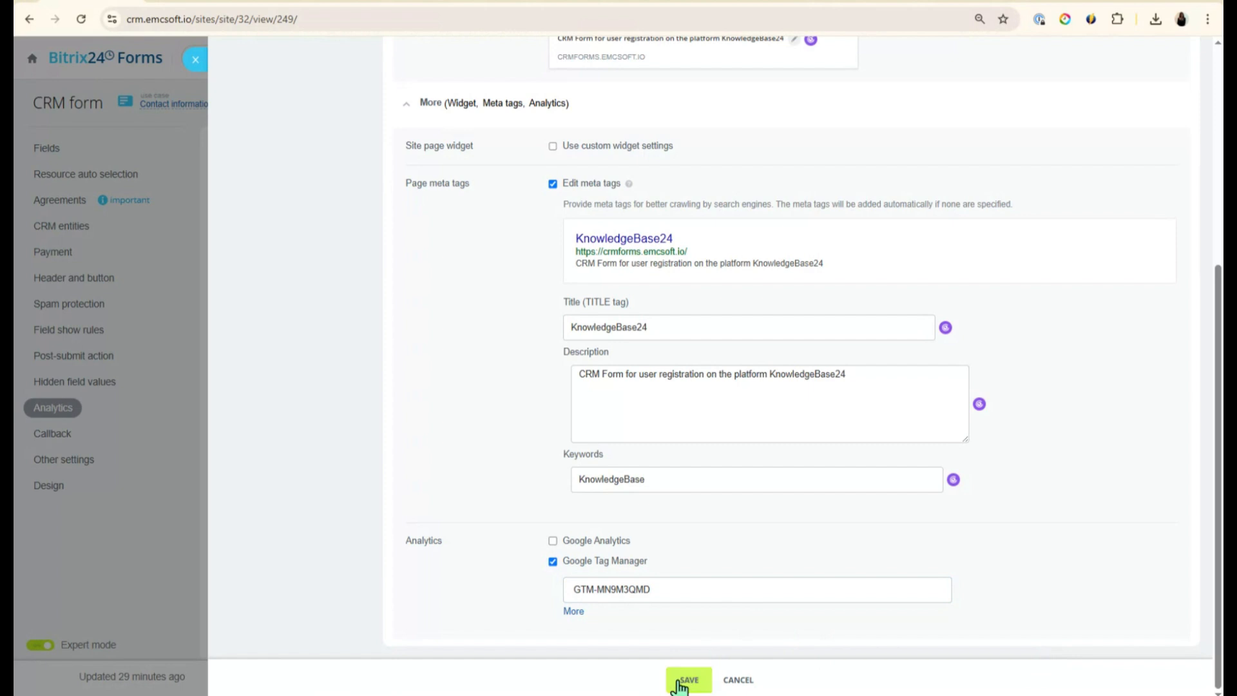
click(683, 682)
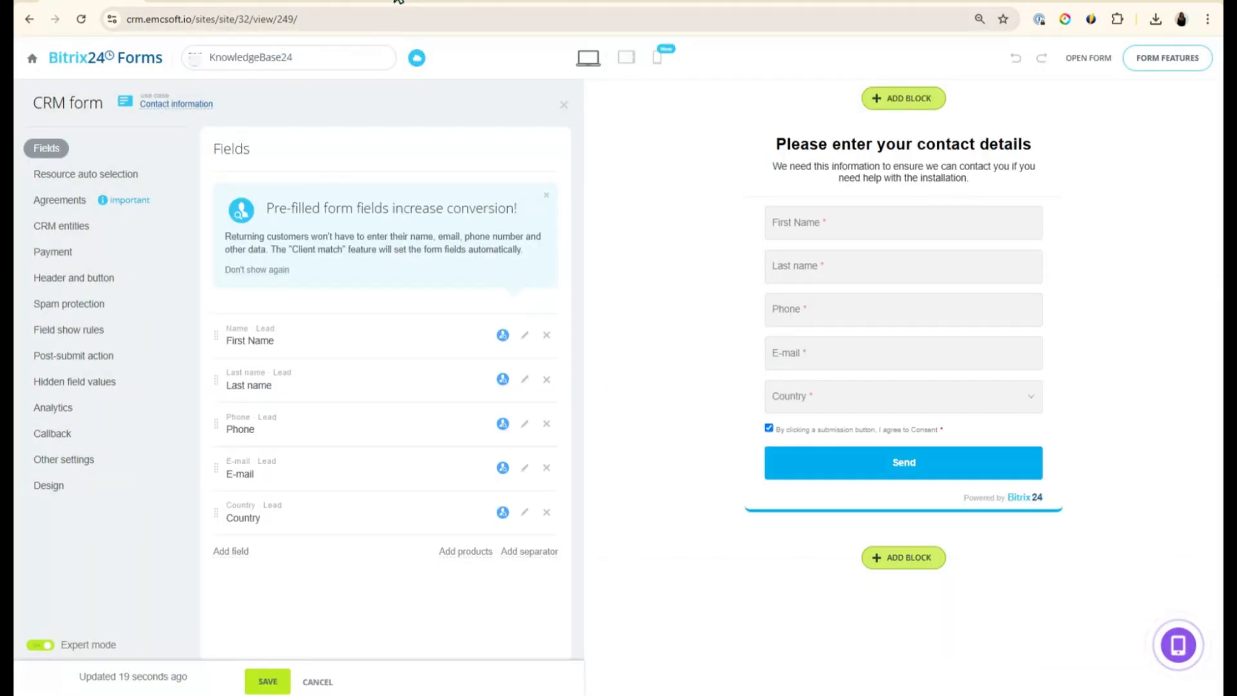
Return to the old Tag Assistant debug session for emcsoft.io and close it, leaving the site
click(398, 2)
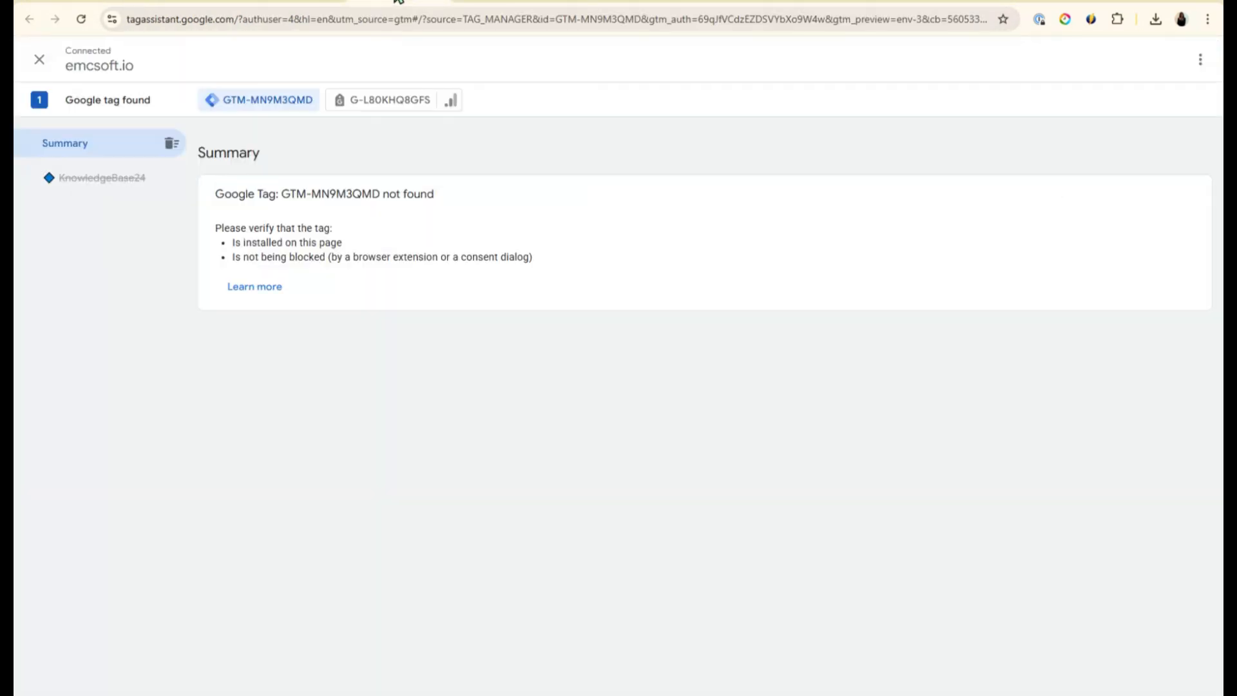
click(437, 1)
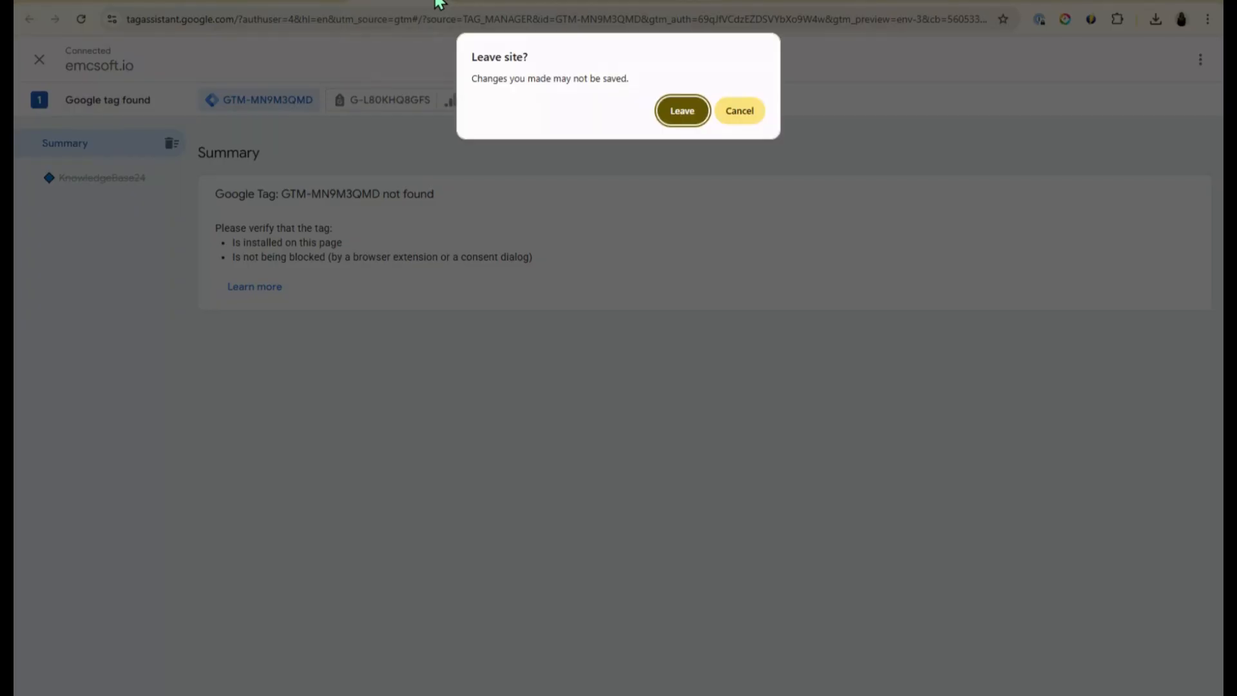
click(694, 114)
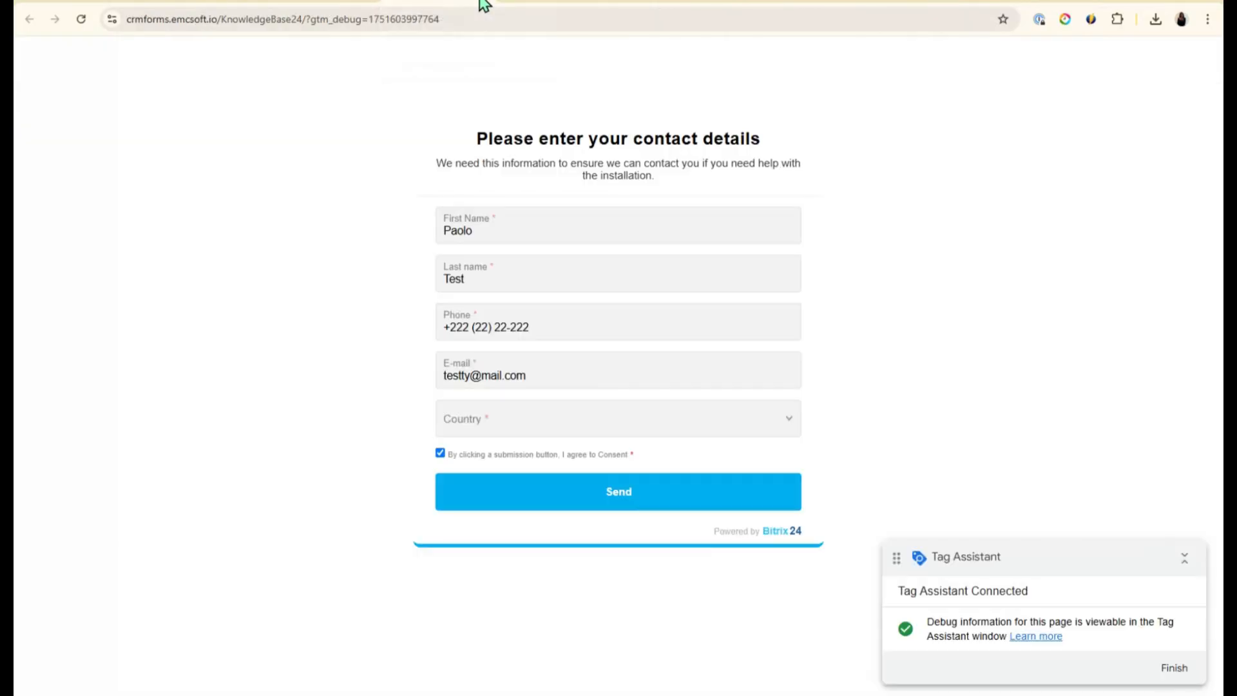
click(323, 3)
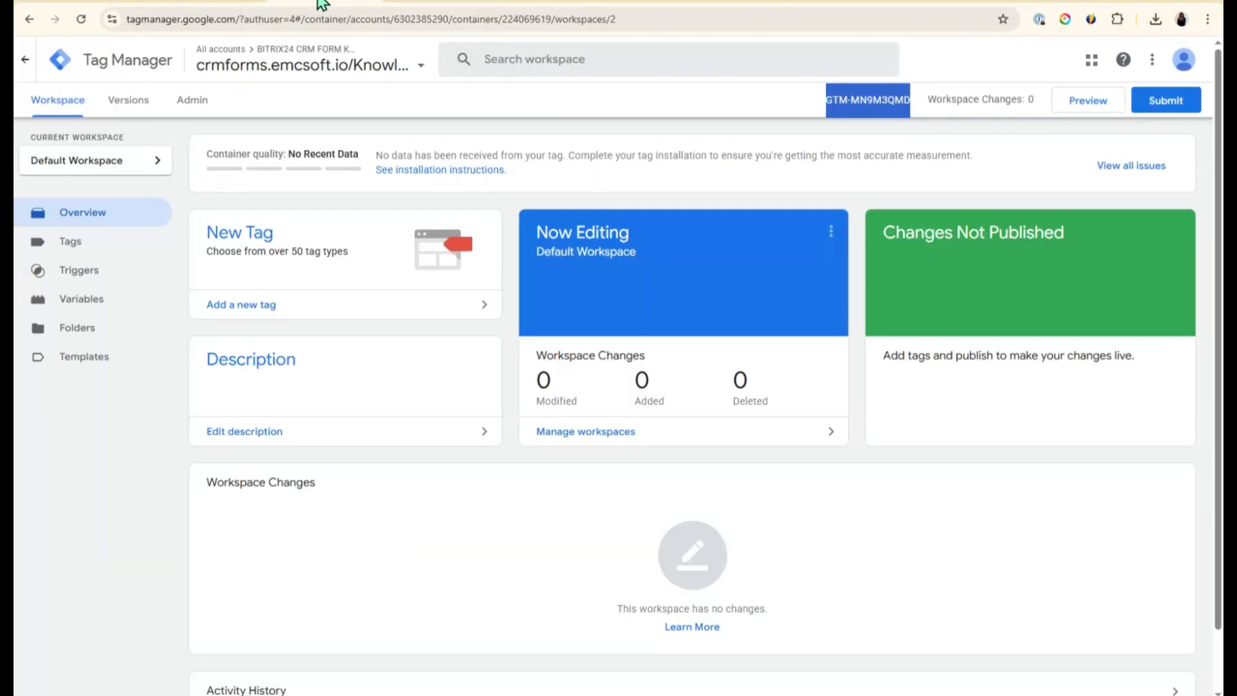
click(1084, 109)
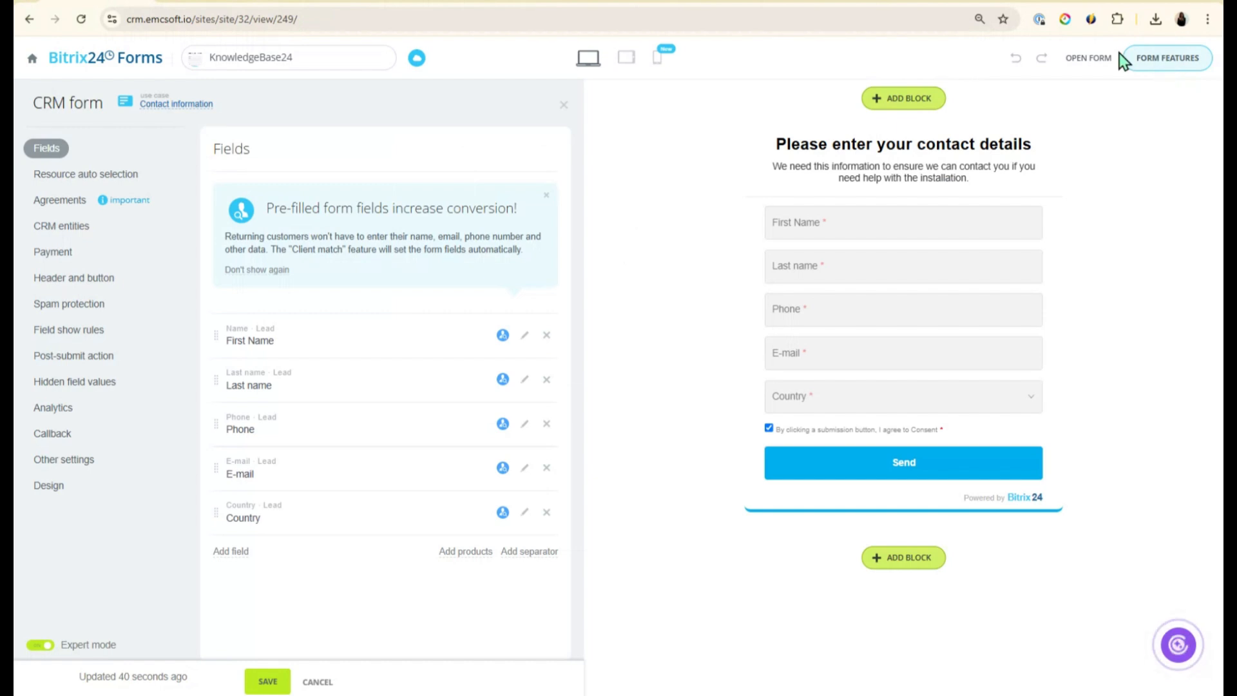
mouse_move(1095, 64)
click(1178, 335)
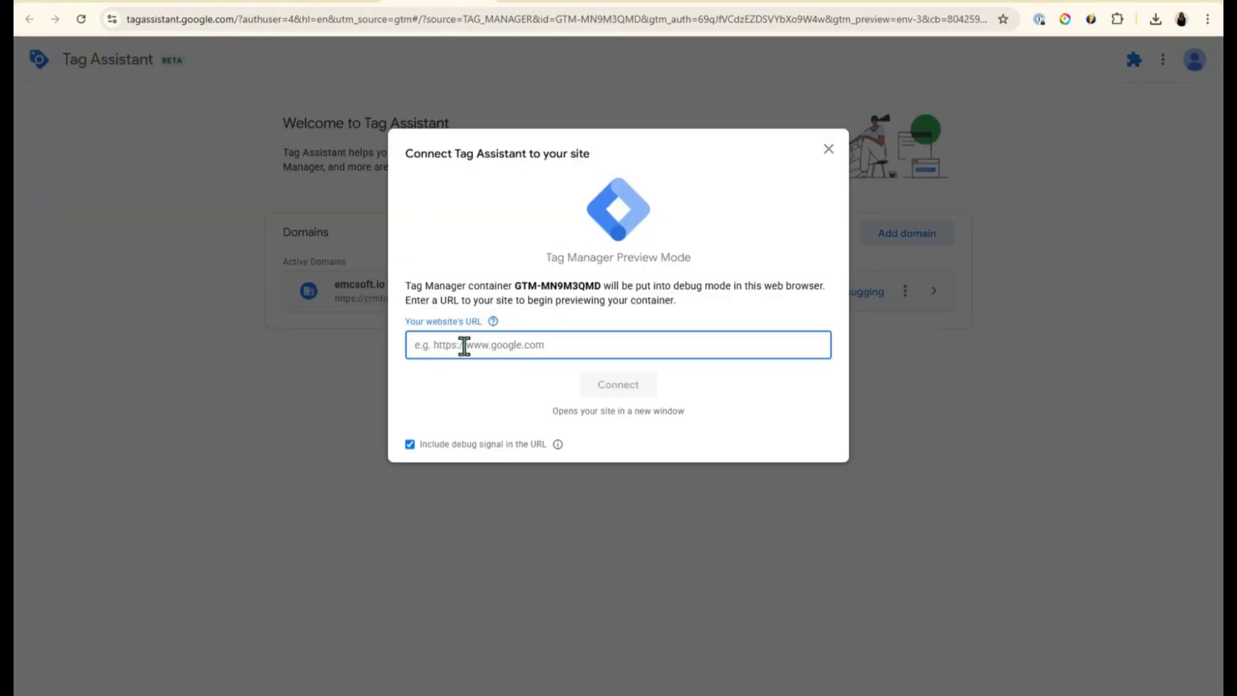
key(ctrl+v)
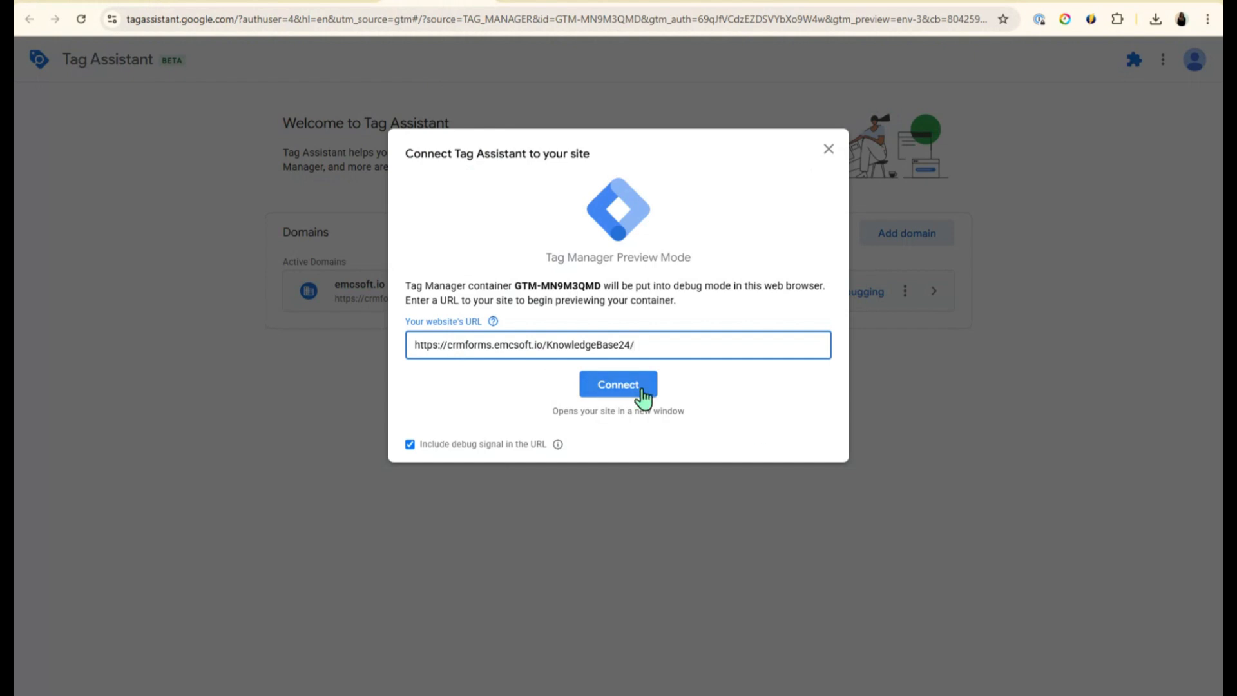
click(642, 389)
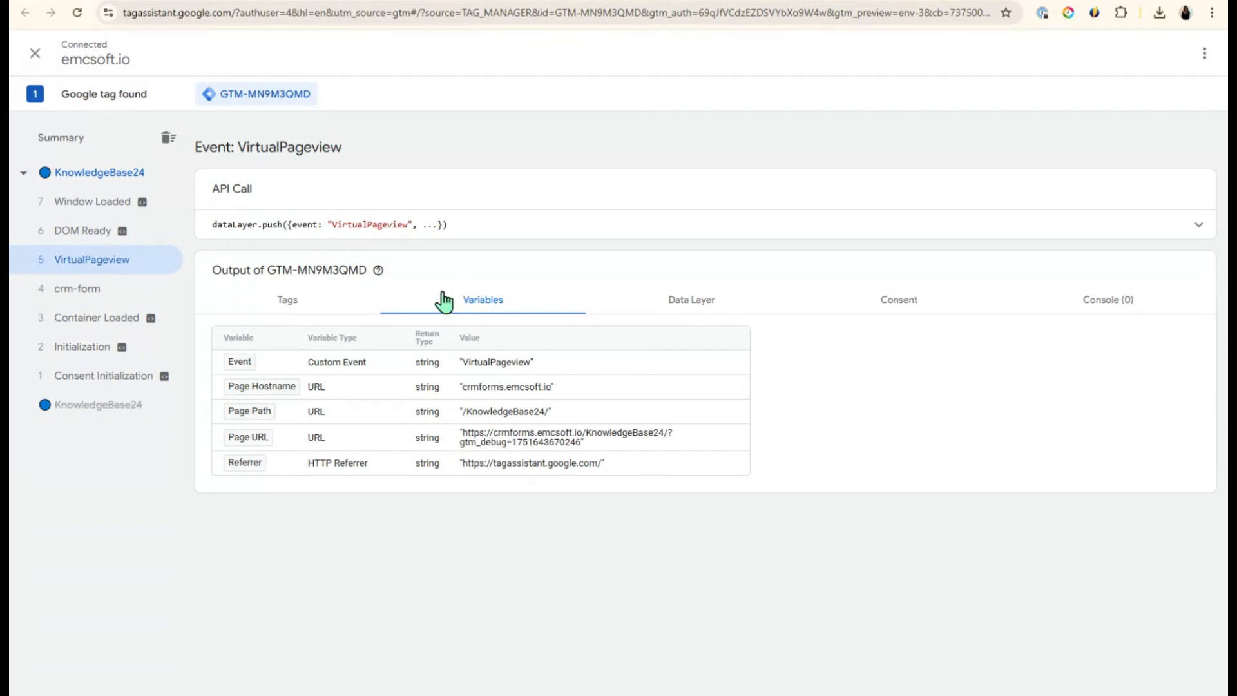
Check the tags evaluated for the VirtualPageview event in Tag Assistant, and return to the Tag Manager workspace
click(293, 310)
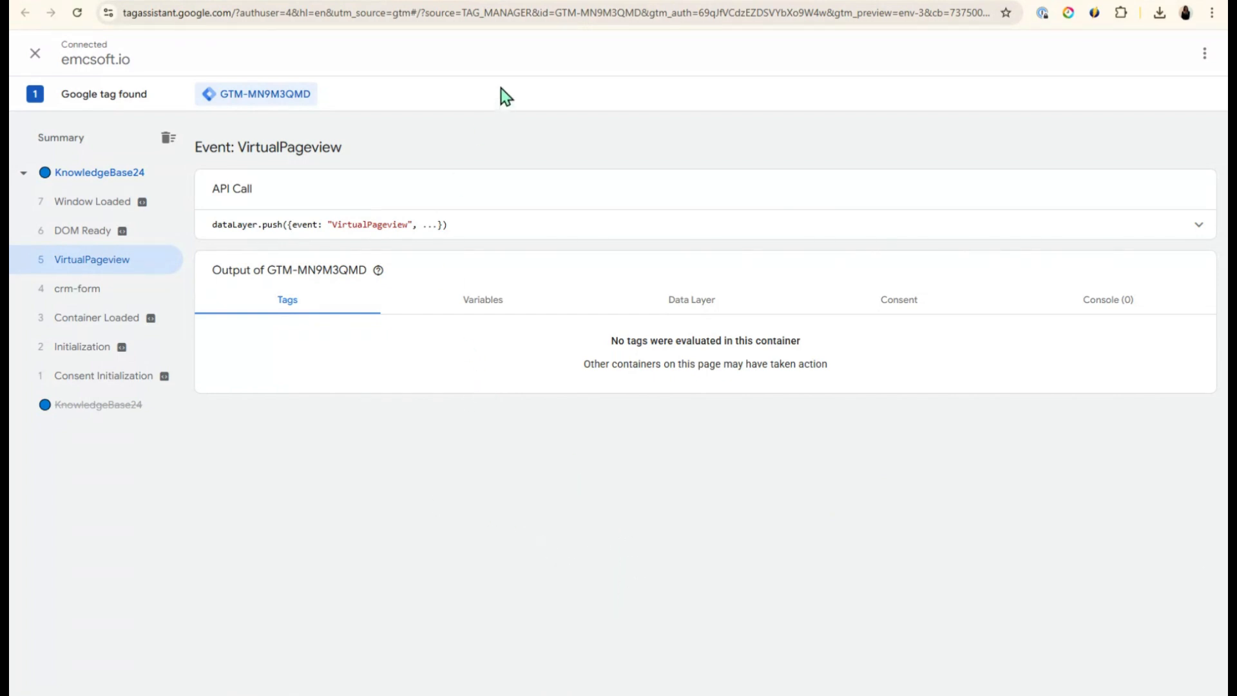
click(451, 1)
click(677, 130)
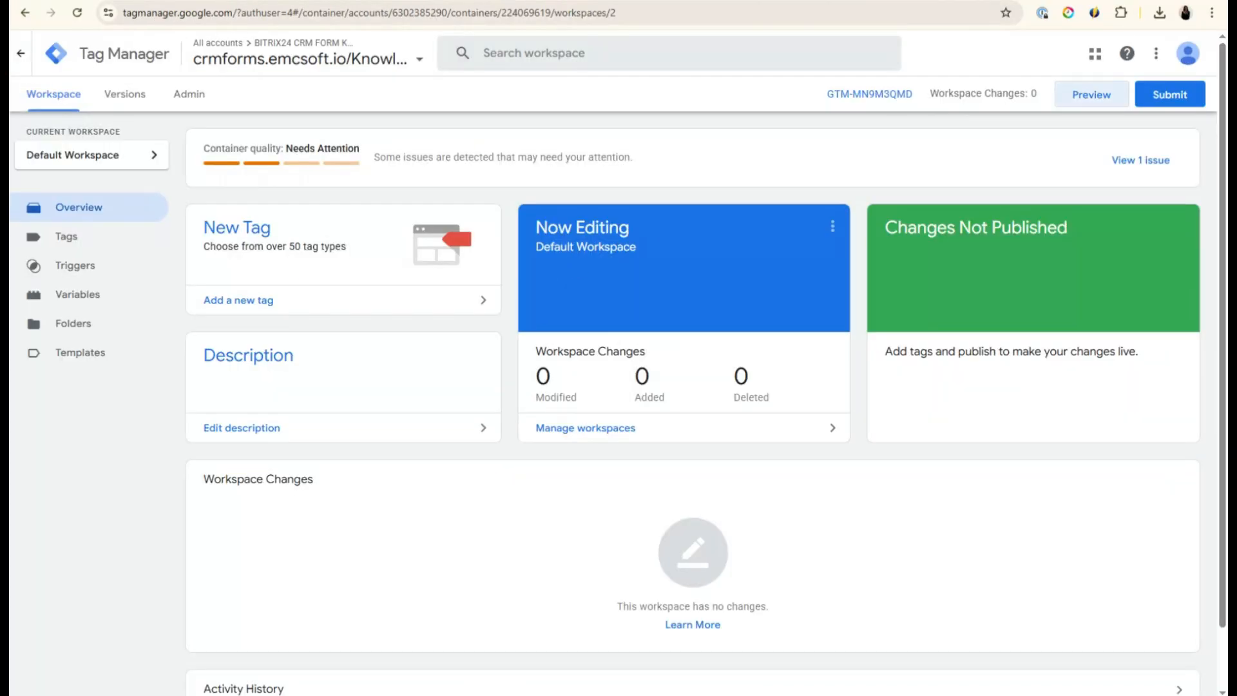
Create a new tag in the container and name it "GA4 Config – Bitrix24 CRM Form"
click(86, 240)
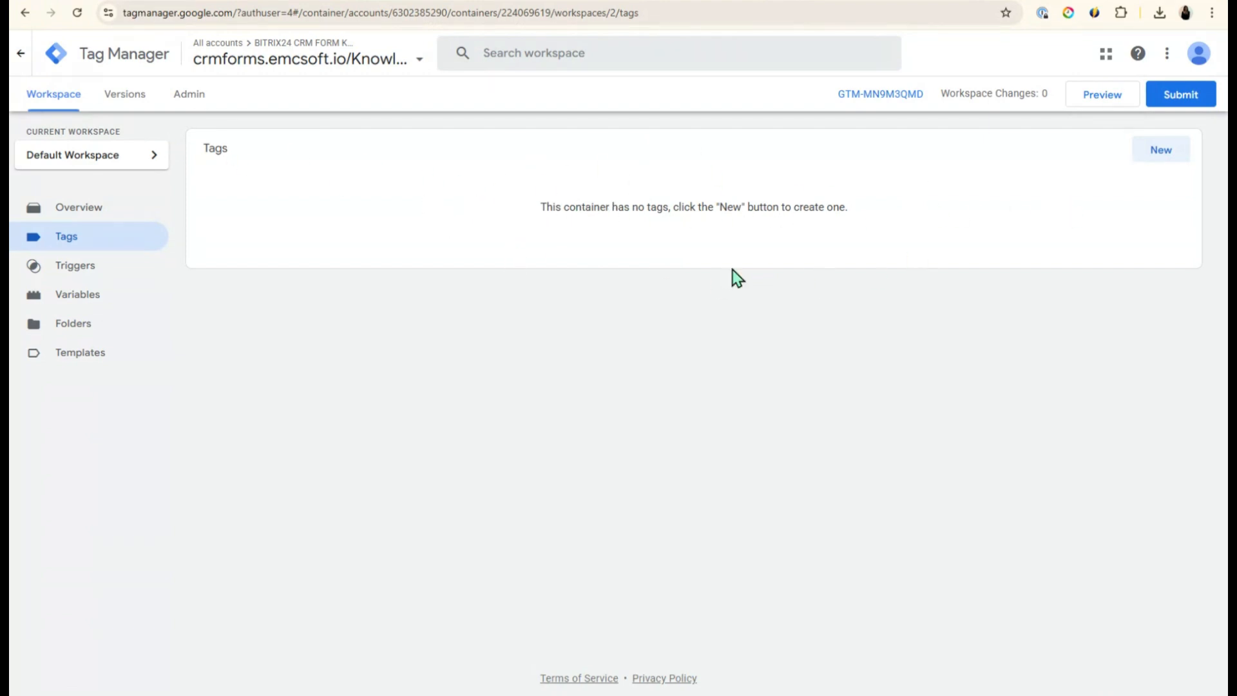
click(1160, 152)
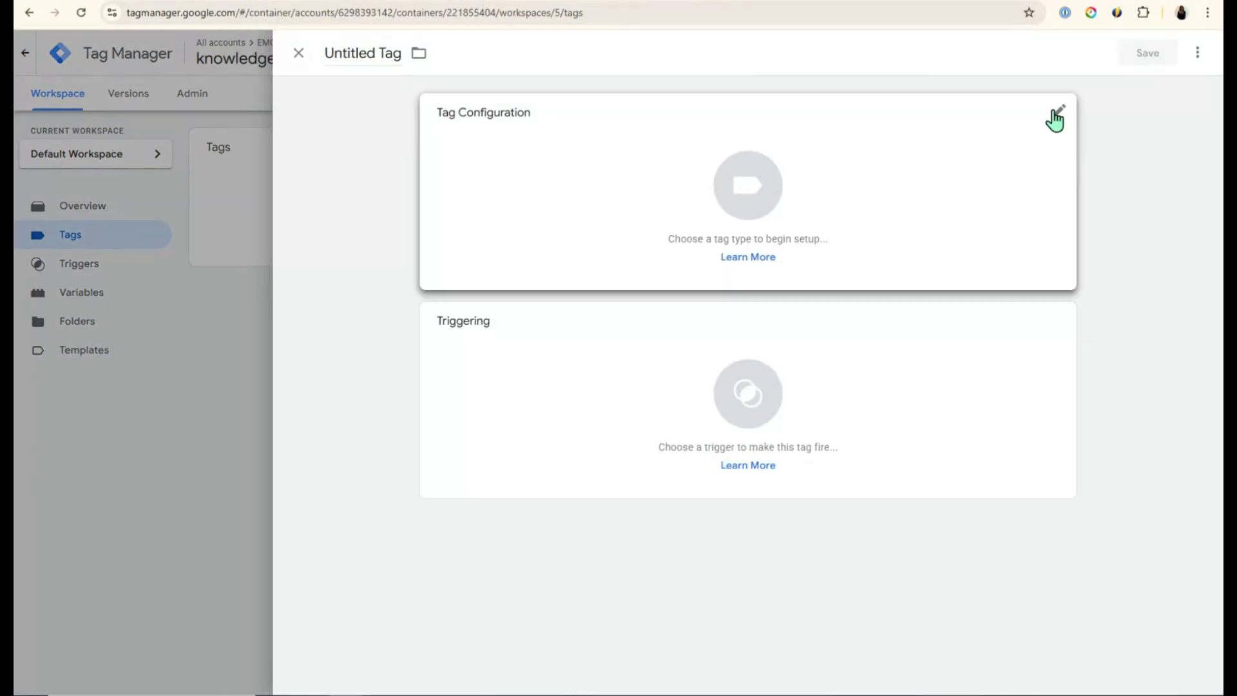
click(346, 53)
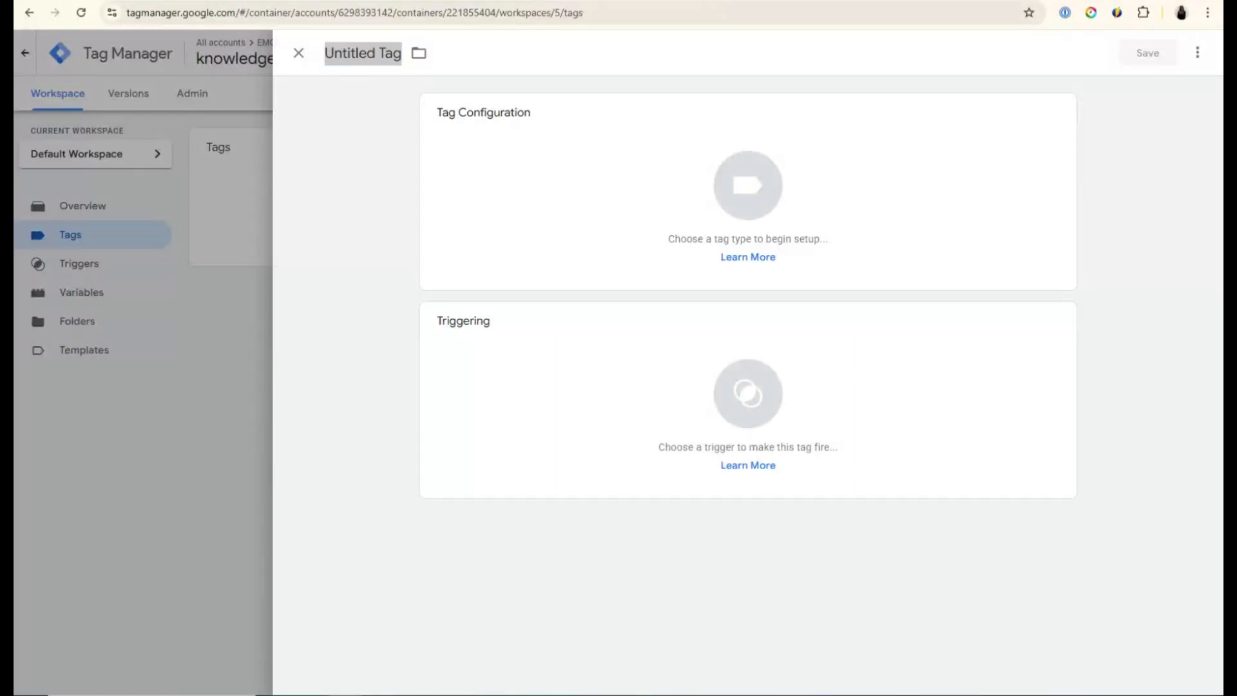
click(372, 59)
key(ctrl+v)
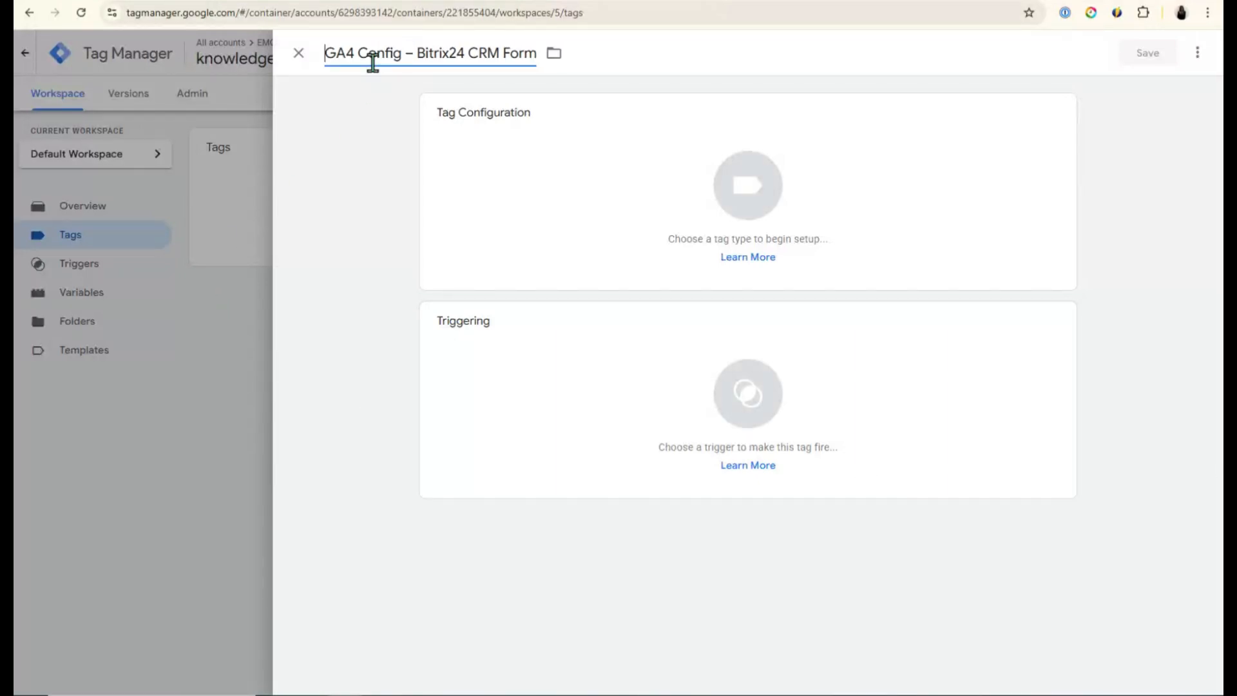
click(376, 301)
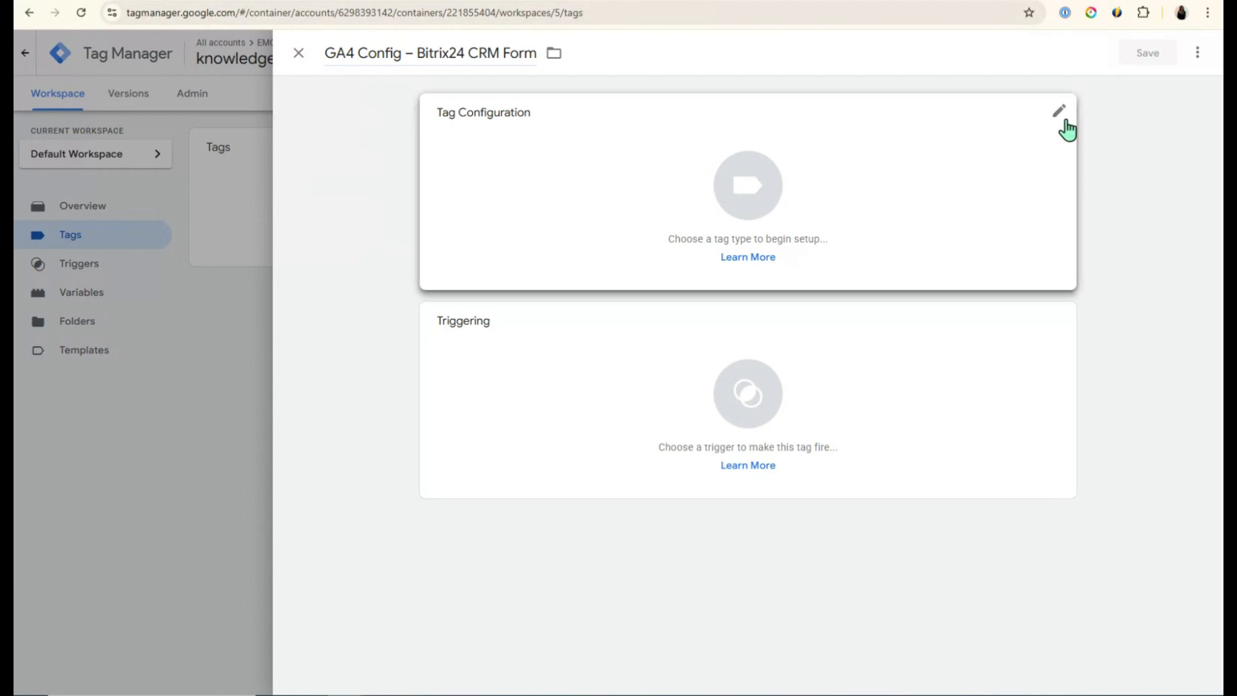
Configure the tag as a Google Tag from the Google Analytics tag types and start entering its Tag ID
click(1060, 125)
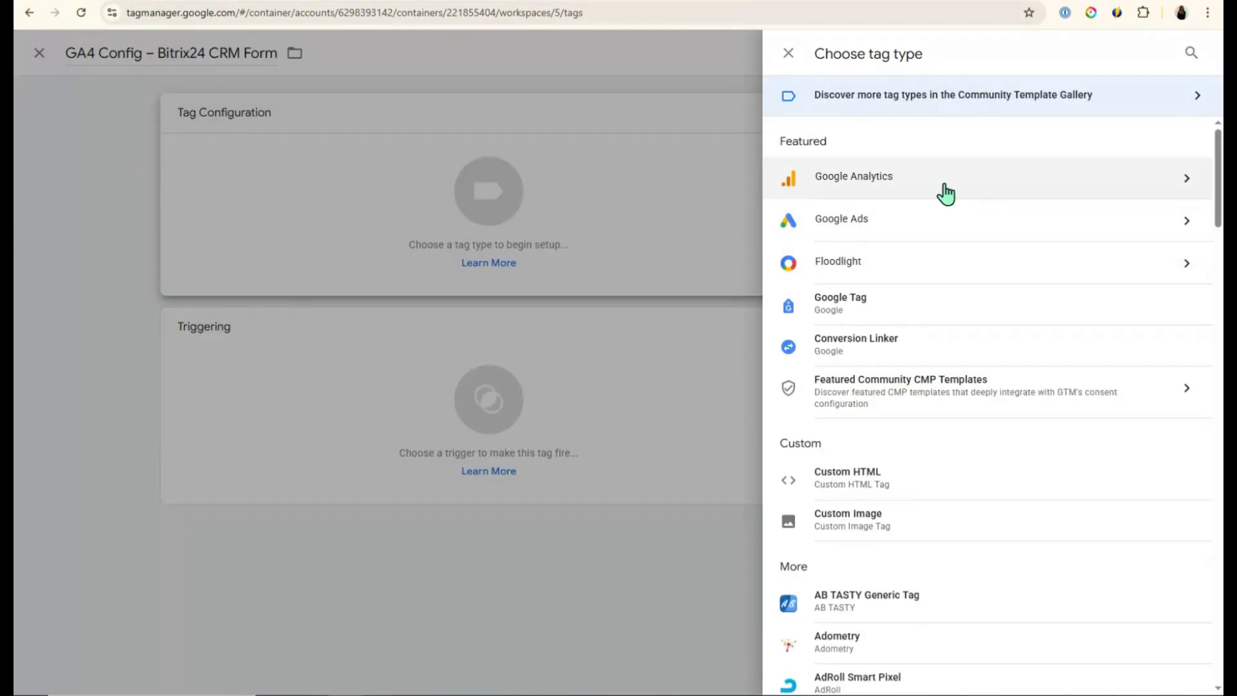
click(876, 184)
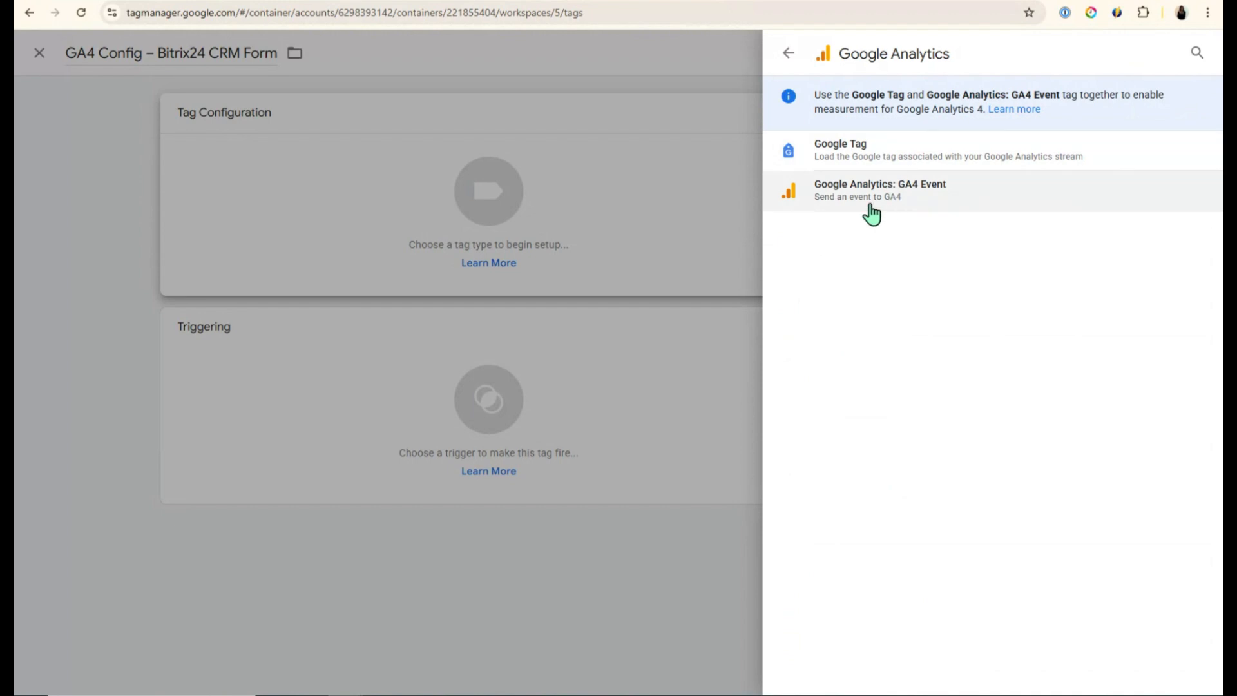
click(934, 169)
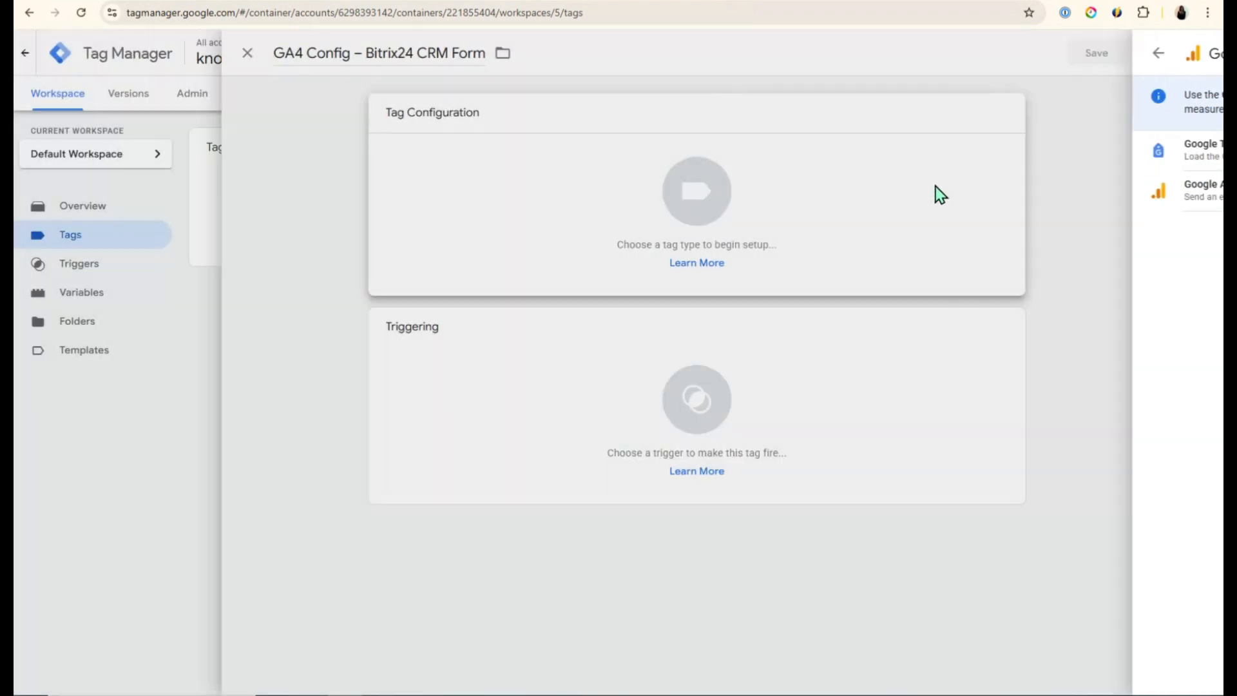
click(517, 250)
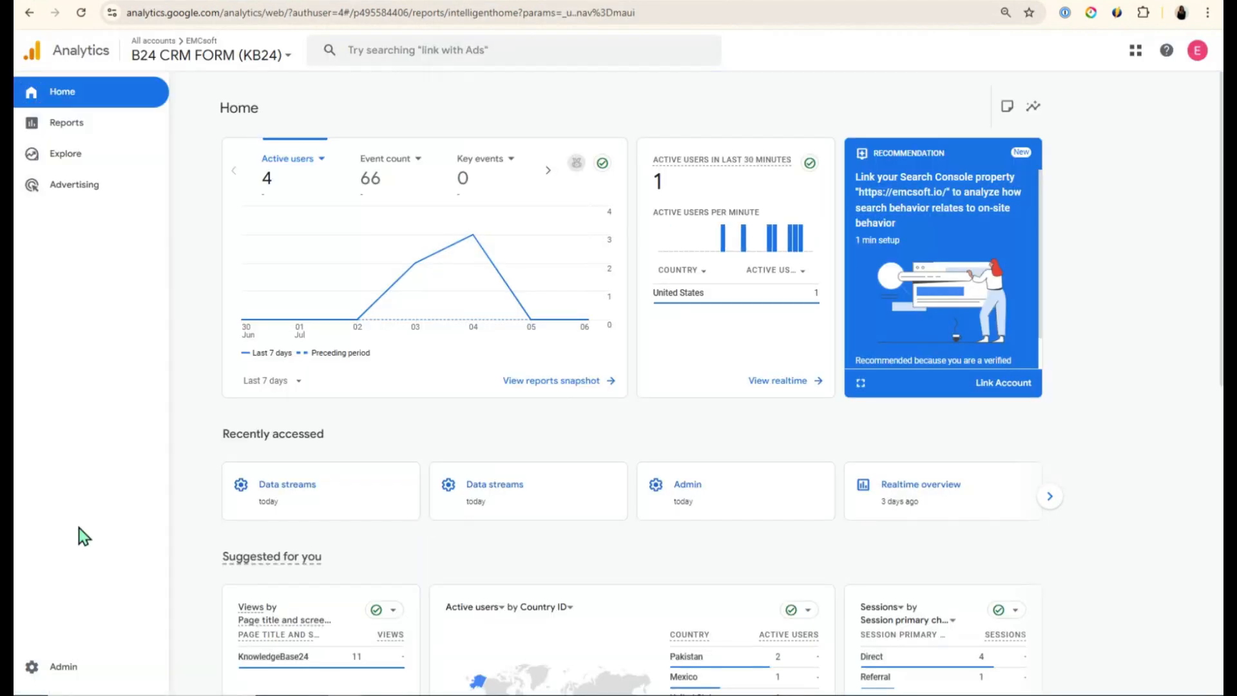
In Google Analytics, open the "B24 KB24 Form" data stream of the B24 CRM FORM (KB24) property and copy its measurement ID
click(58, 670)
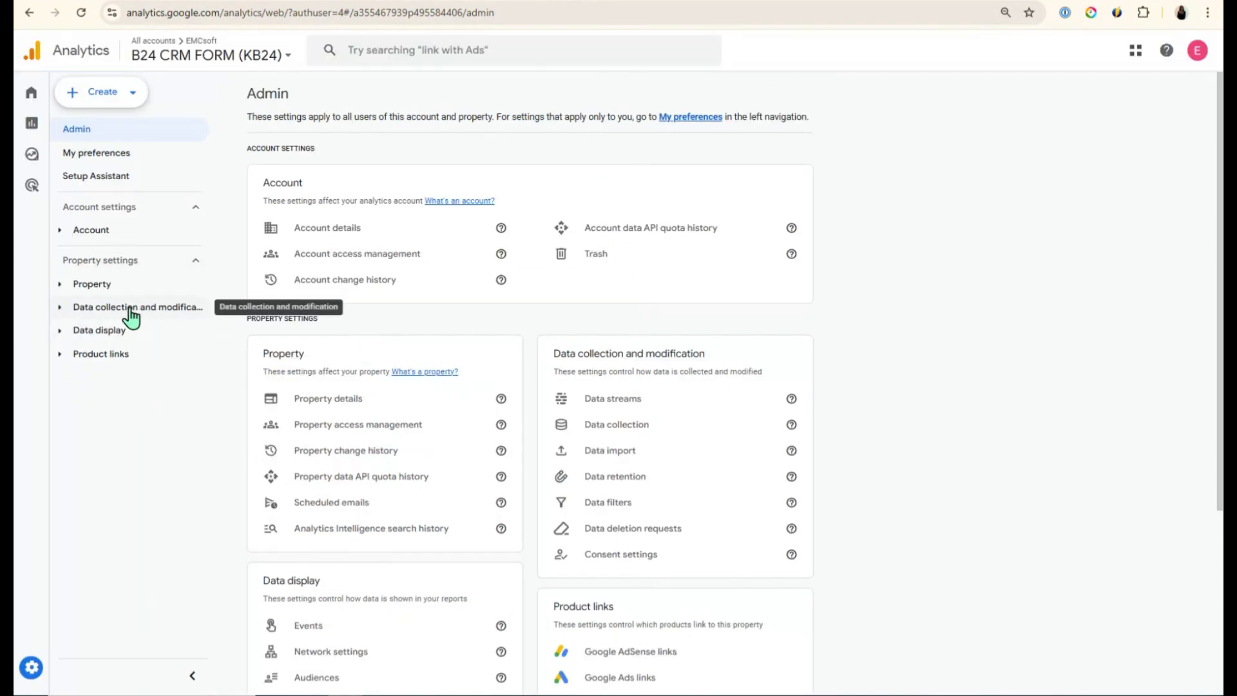
click(134, 308)
click(132, 335)
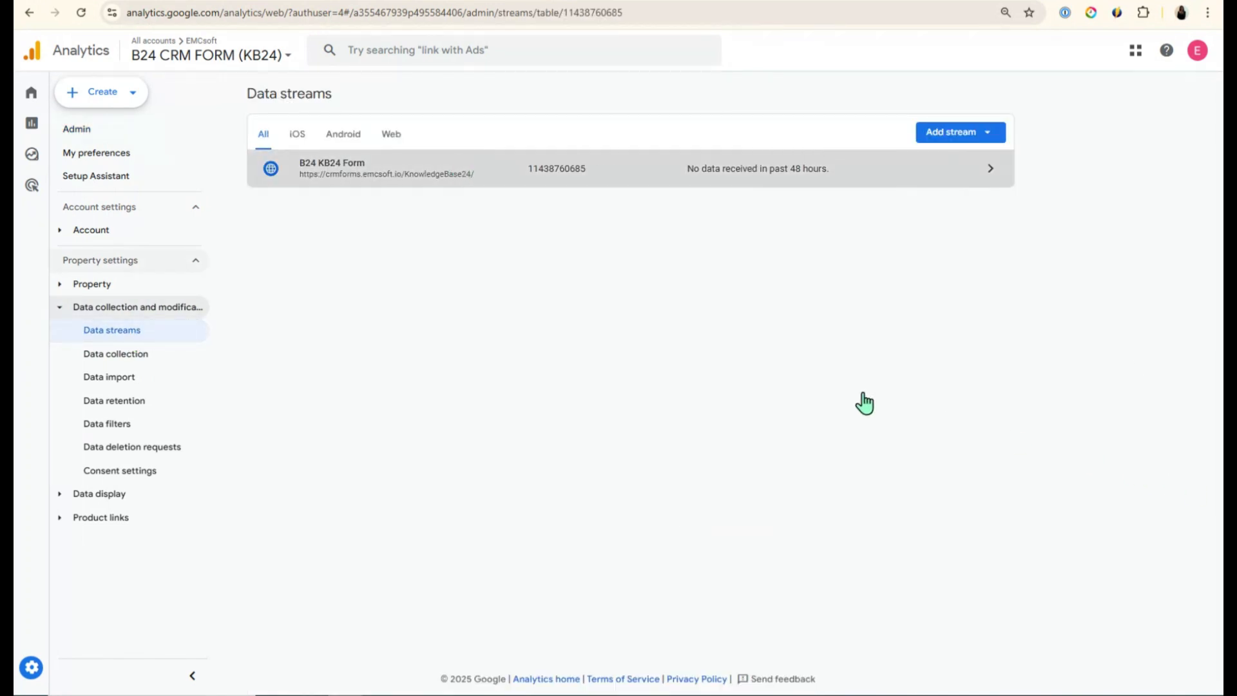
click(554, 178)
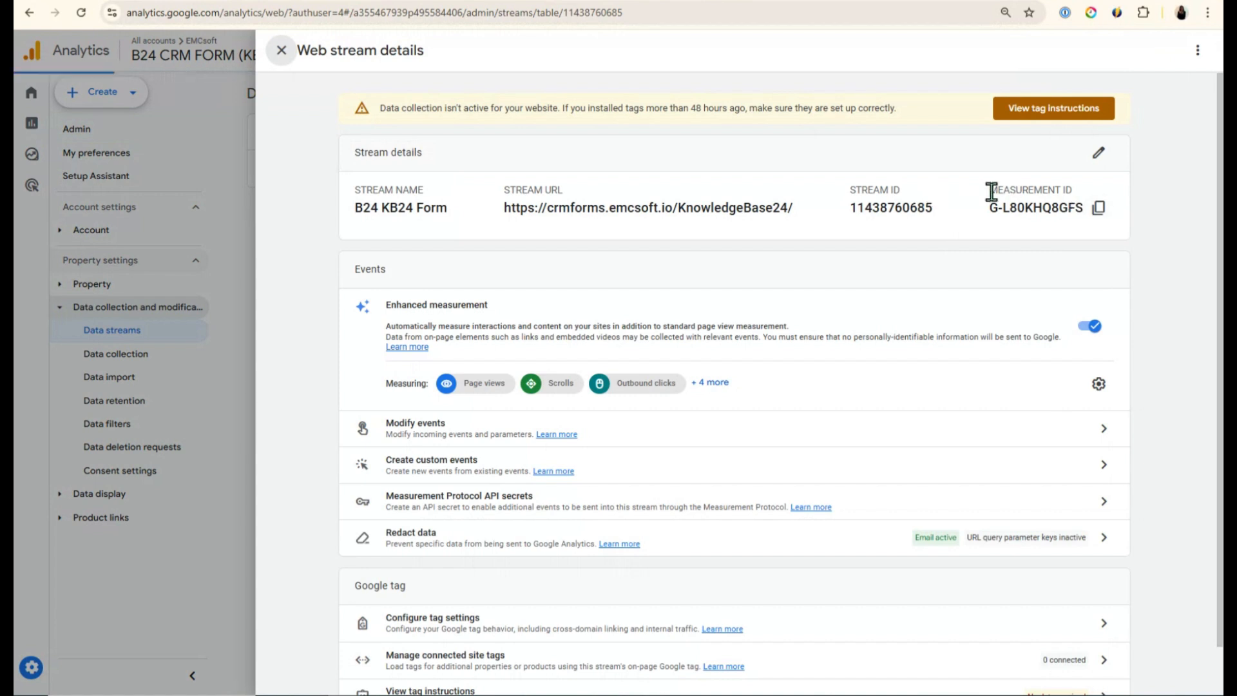
click(1099, 209)
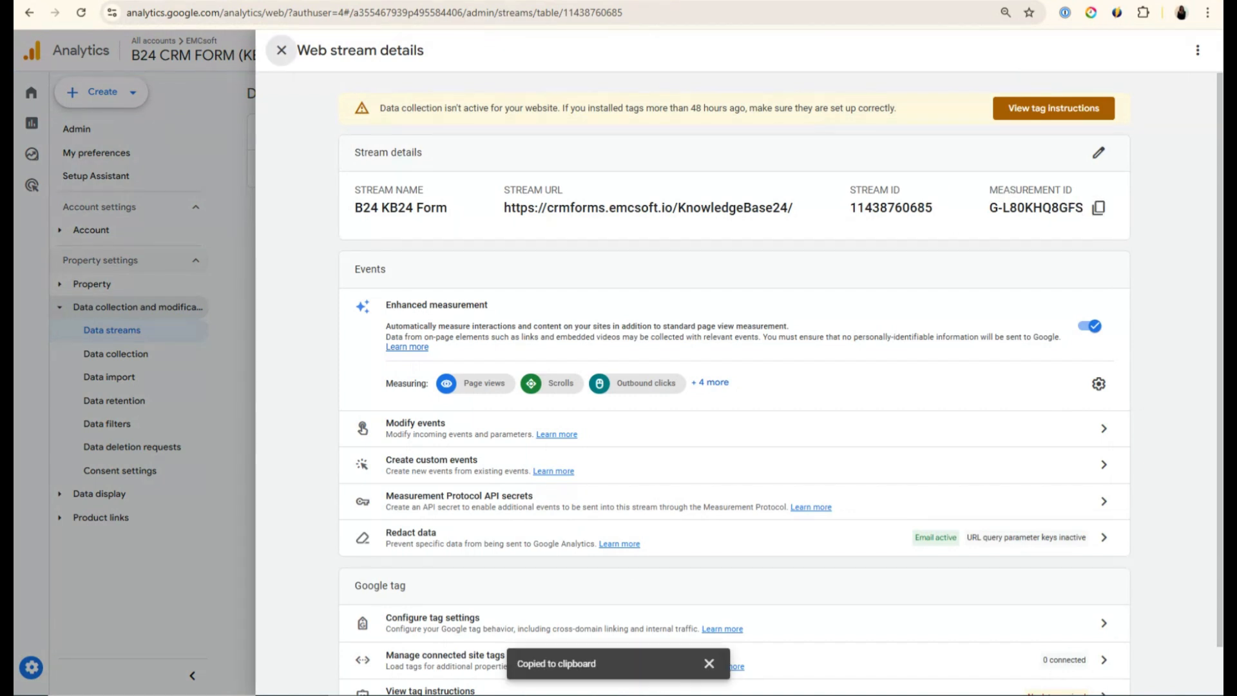
Back in Tag Manager, set the Tag ID to G-L80KHQ8GFS and save the tag with the Initialization - All Pages trigger
click(467, 2)
key(ctrl+v)
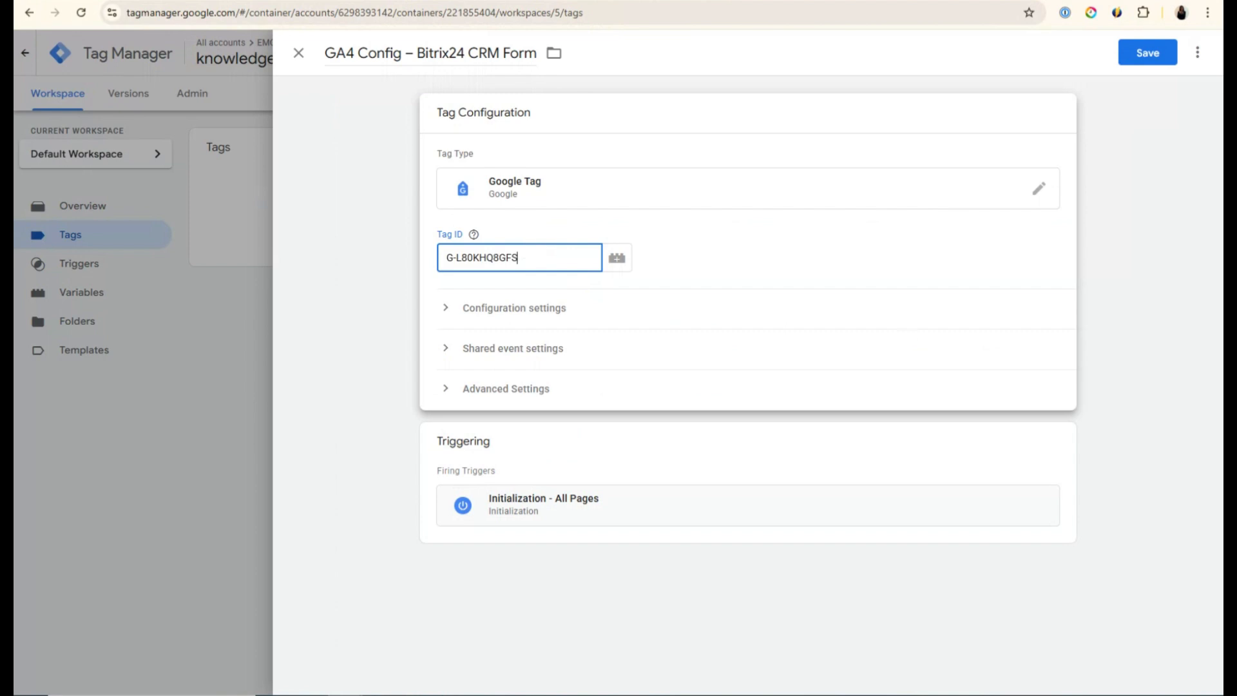
click(371, 522)
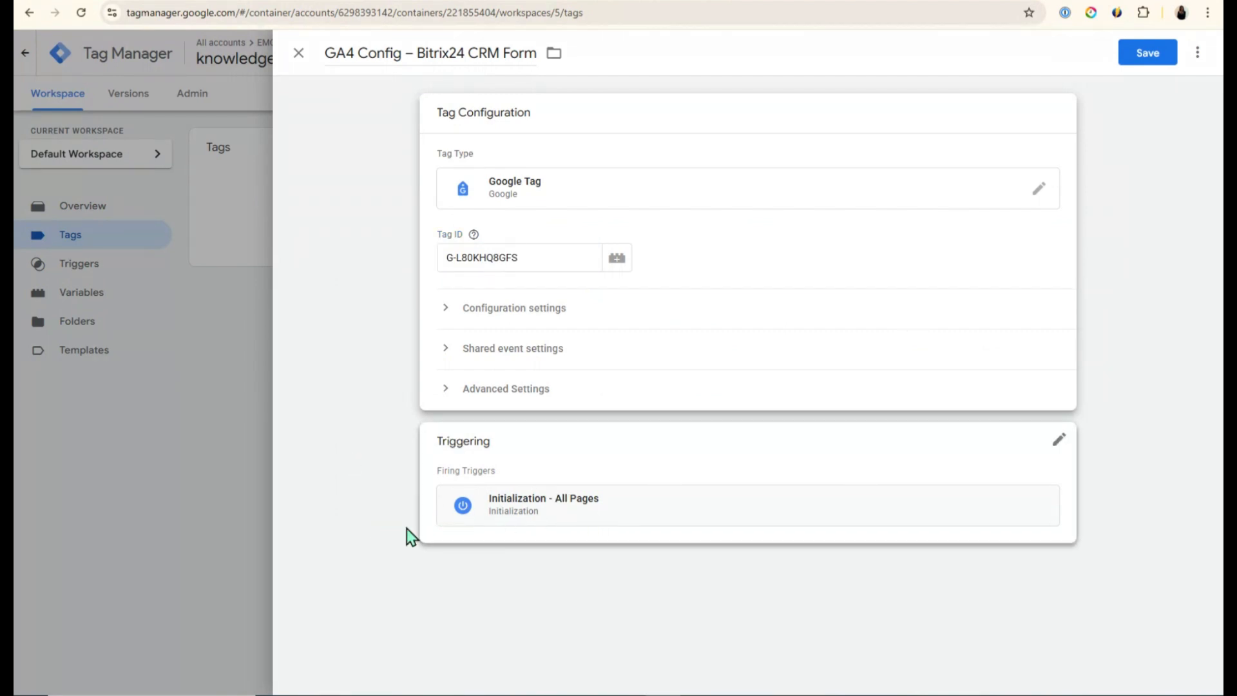
click(1145, 57)
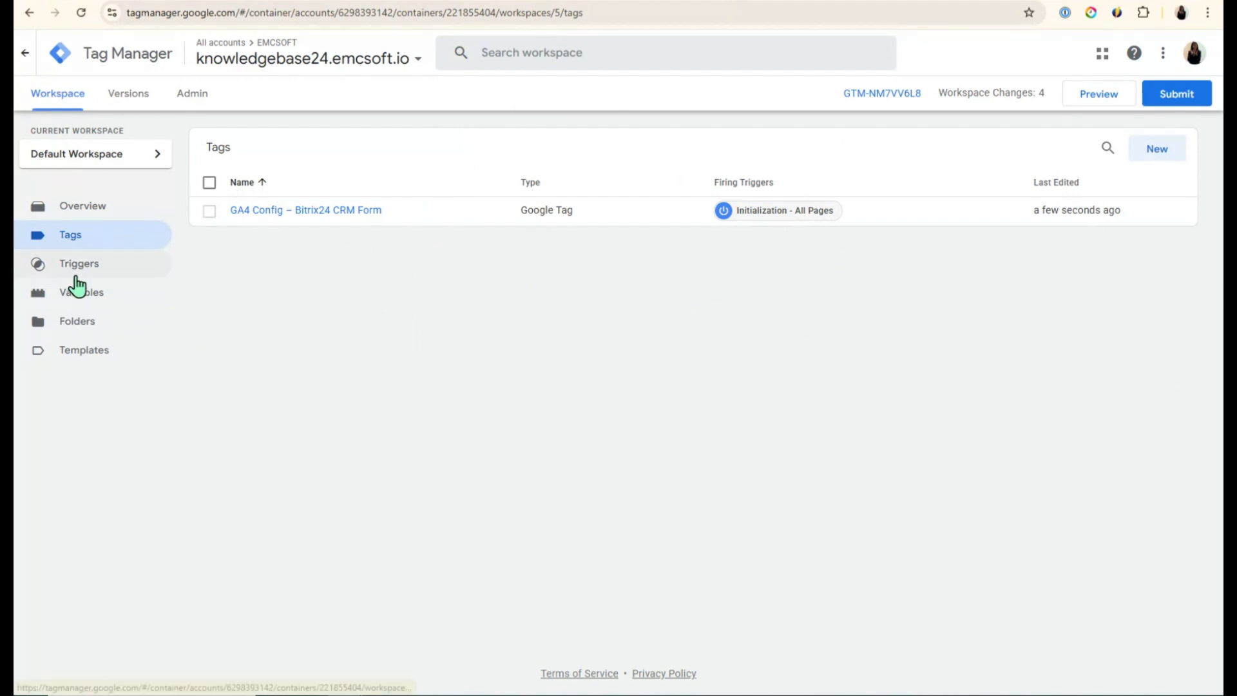
Create a new tag named "Form submission Tag" with the tag type Google Analytics: GA4 Event
click(1150, 152)
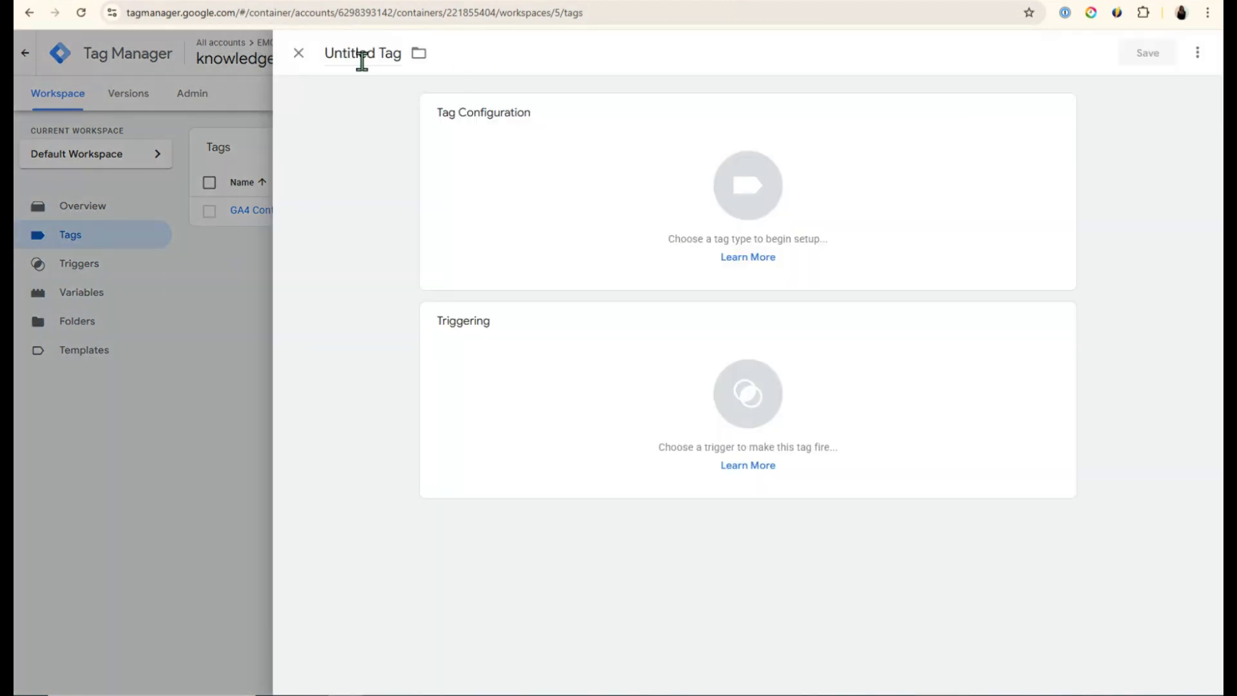
triple_click(353, 55)
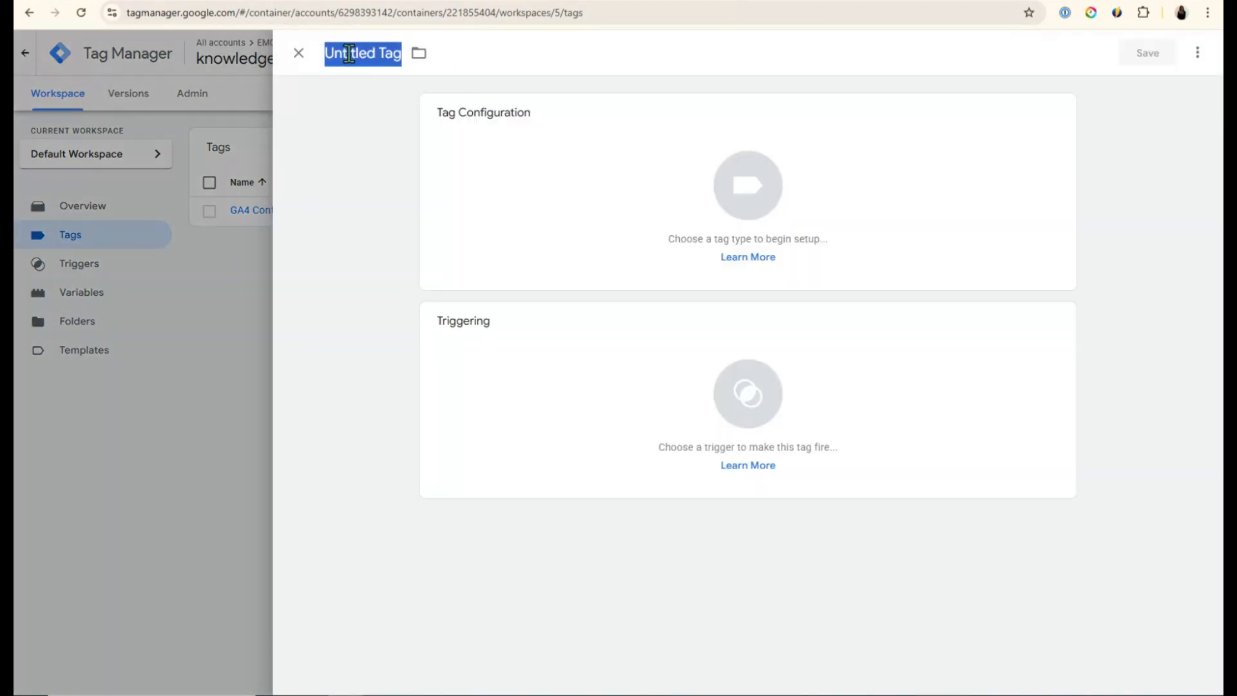
text(Form subm)
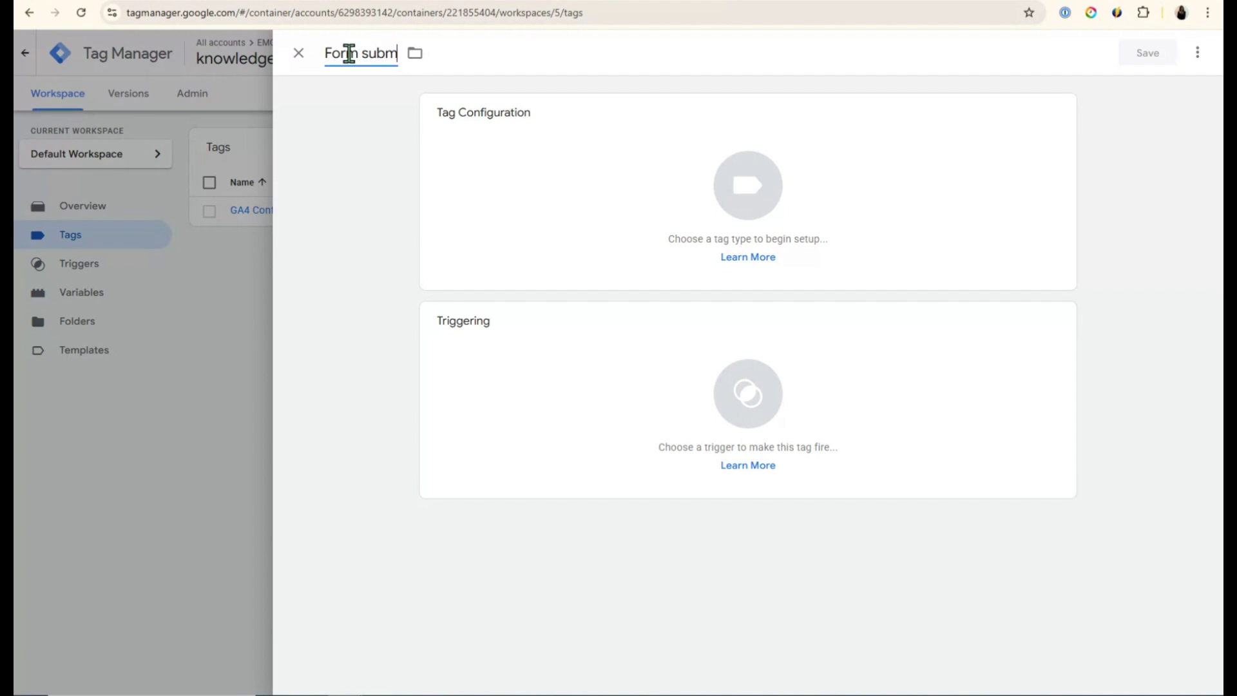
text(ission Tag)
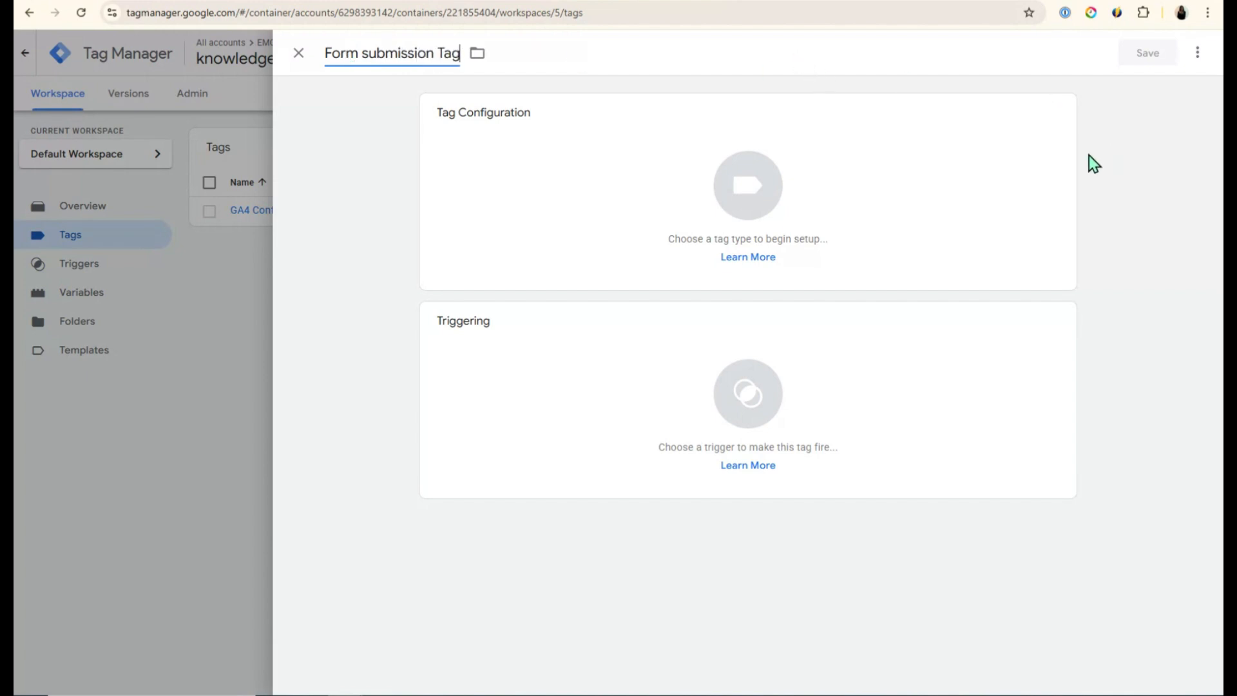
click(1059, 119)
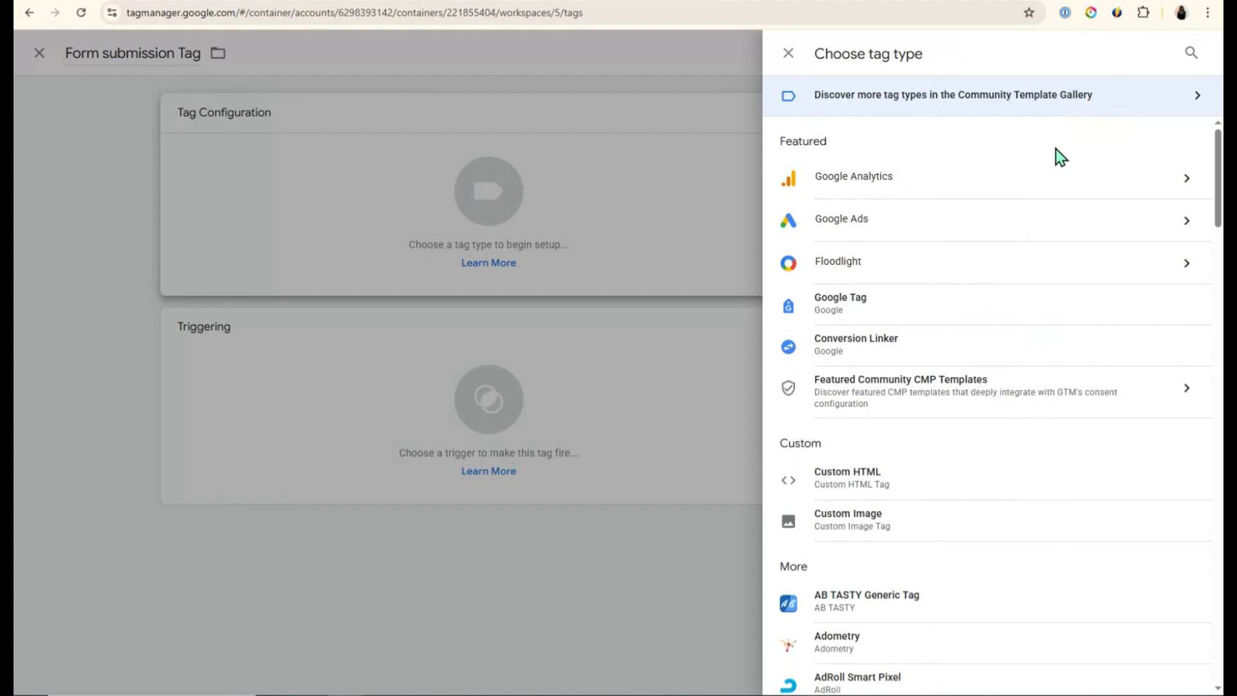
click(958, 186)
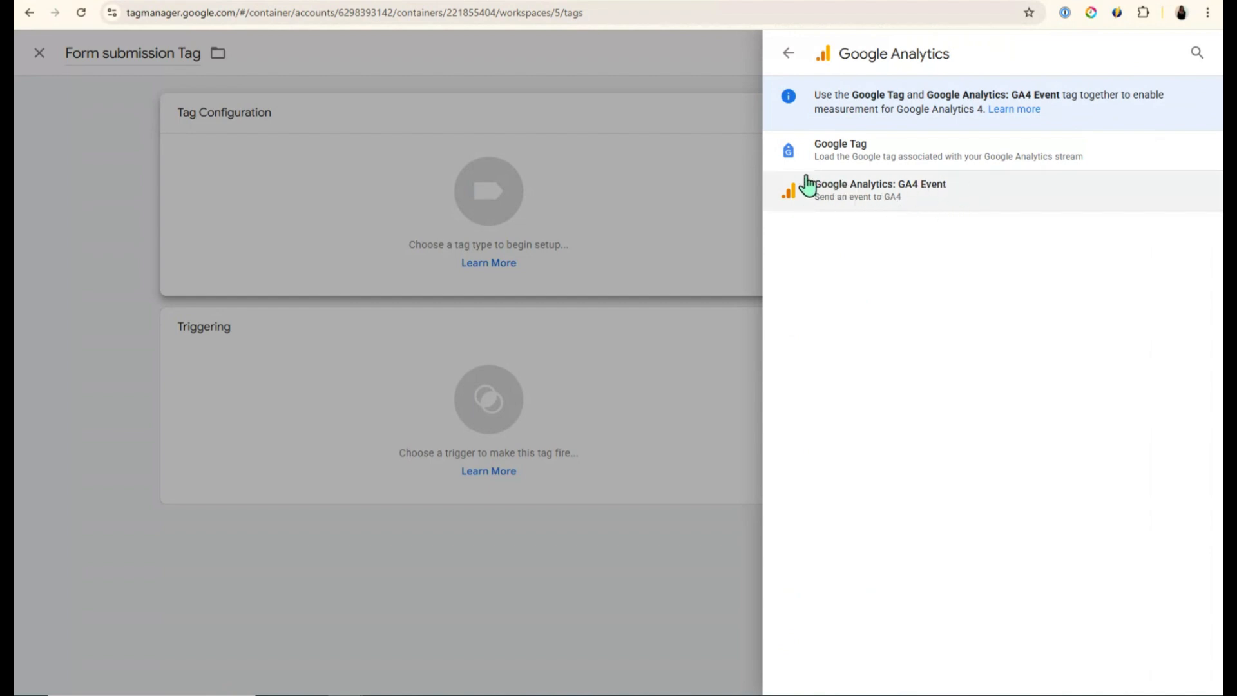
click(888, 205)
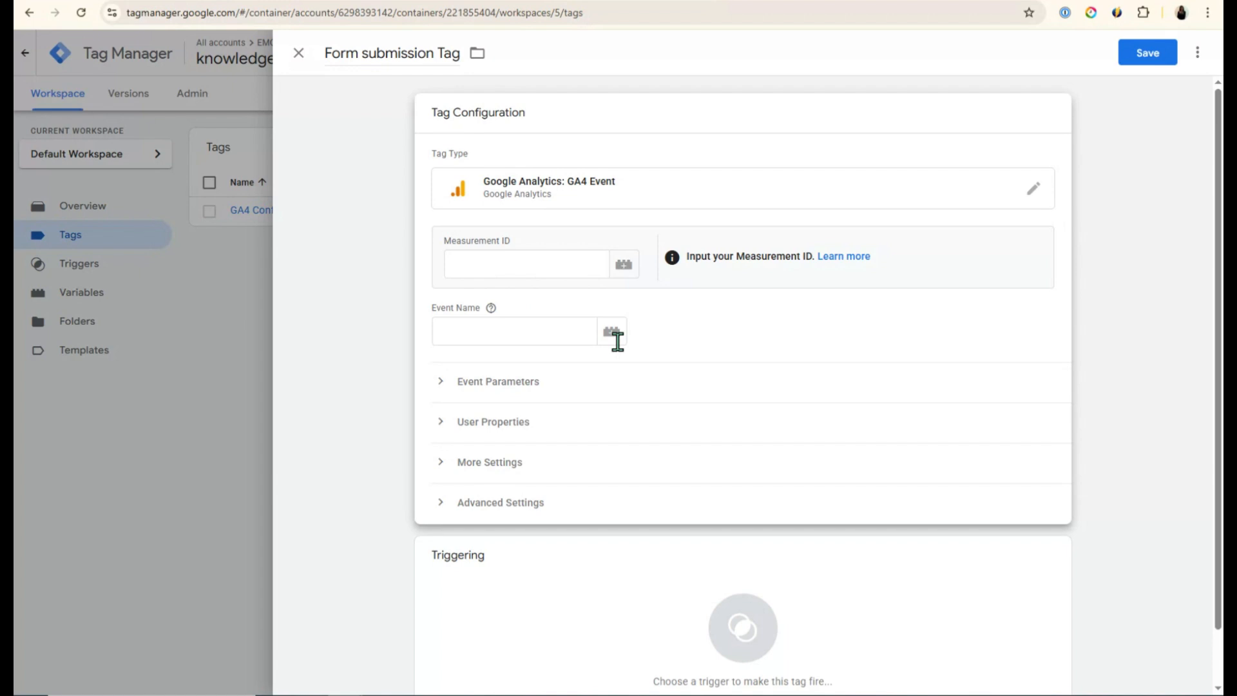
Copy the B24 KB24 Form stream's measurement ID from Google Analytics and set the tag's Measurement ID to G-L80KHQ8GFS in Tag Manager
key(ctrl+Tab)
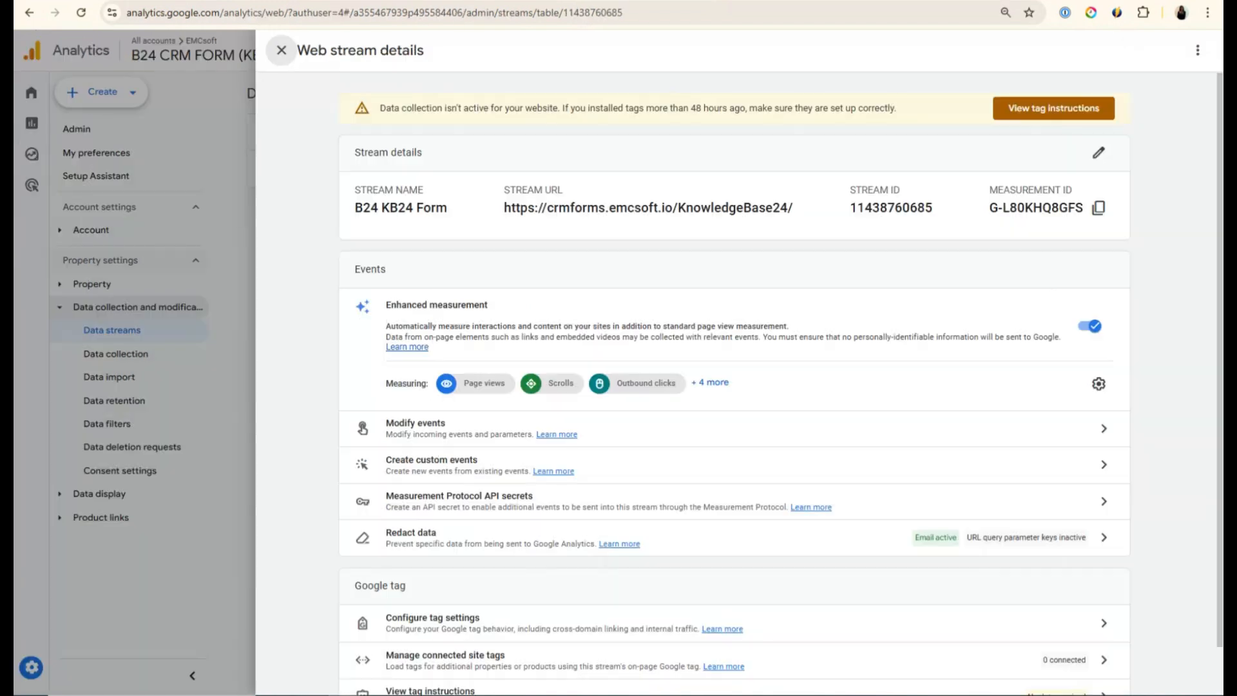
click(1100, 209)
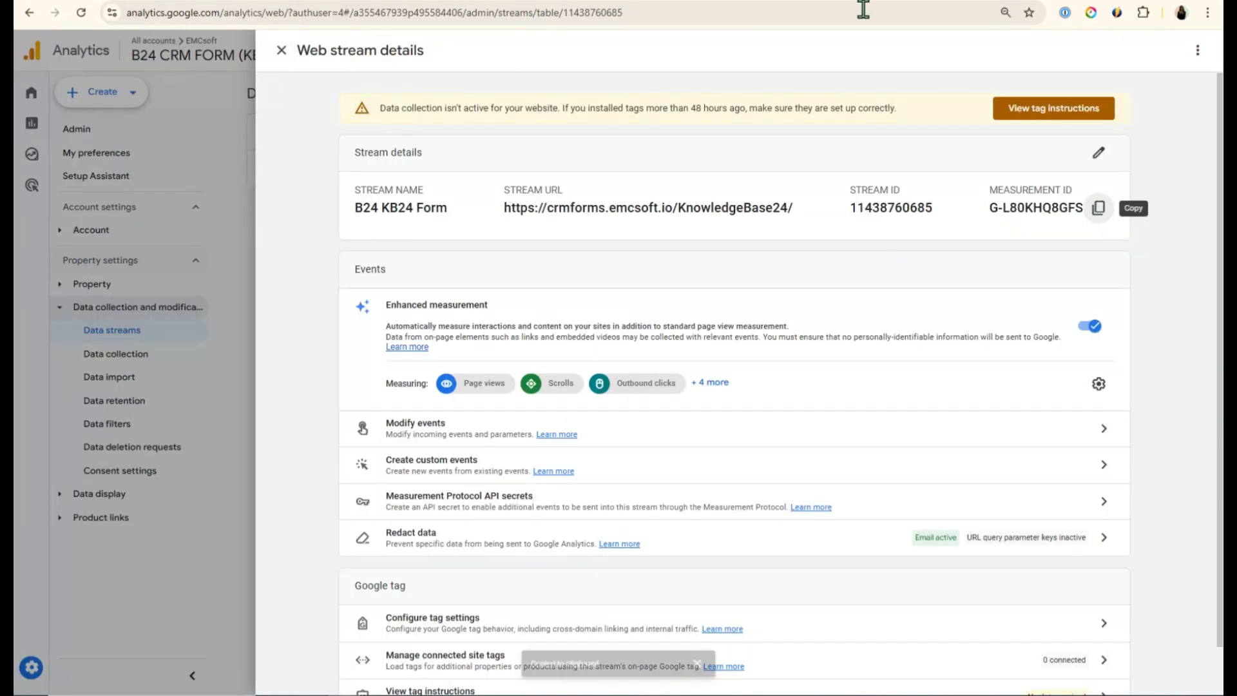
key(ctrl+Tab)
click(505, 267)
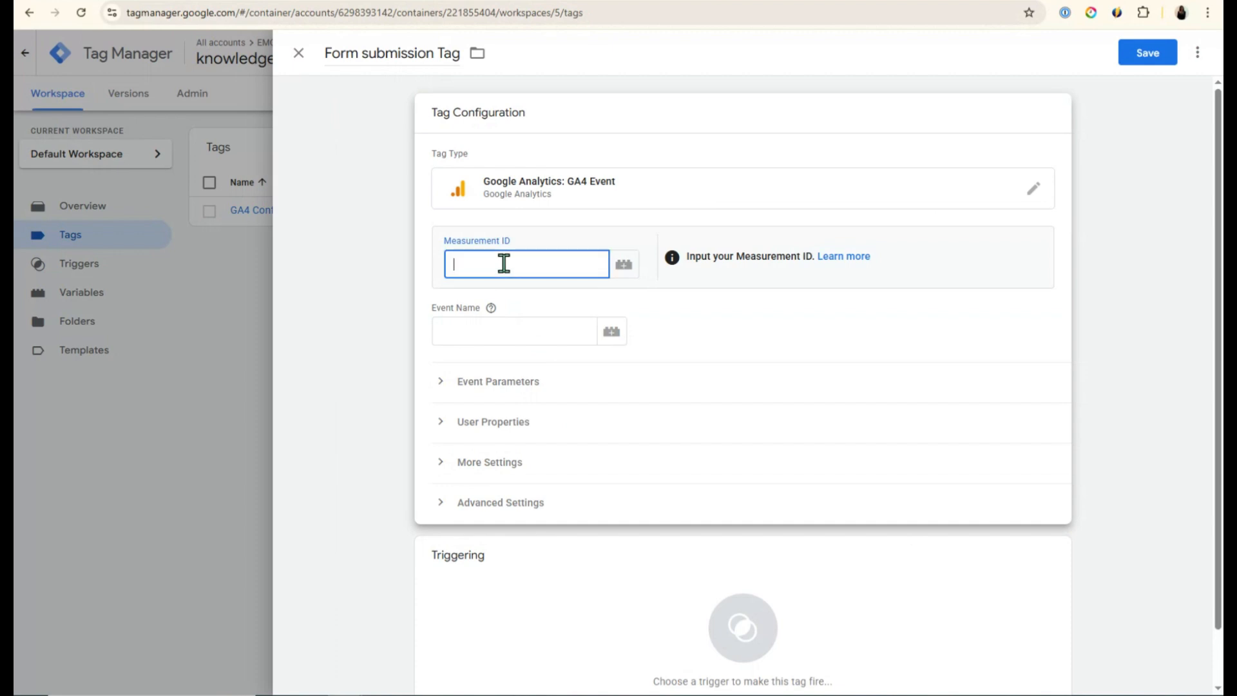
key(ctrl+v)
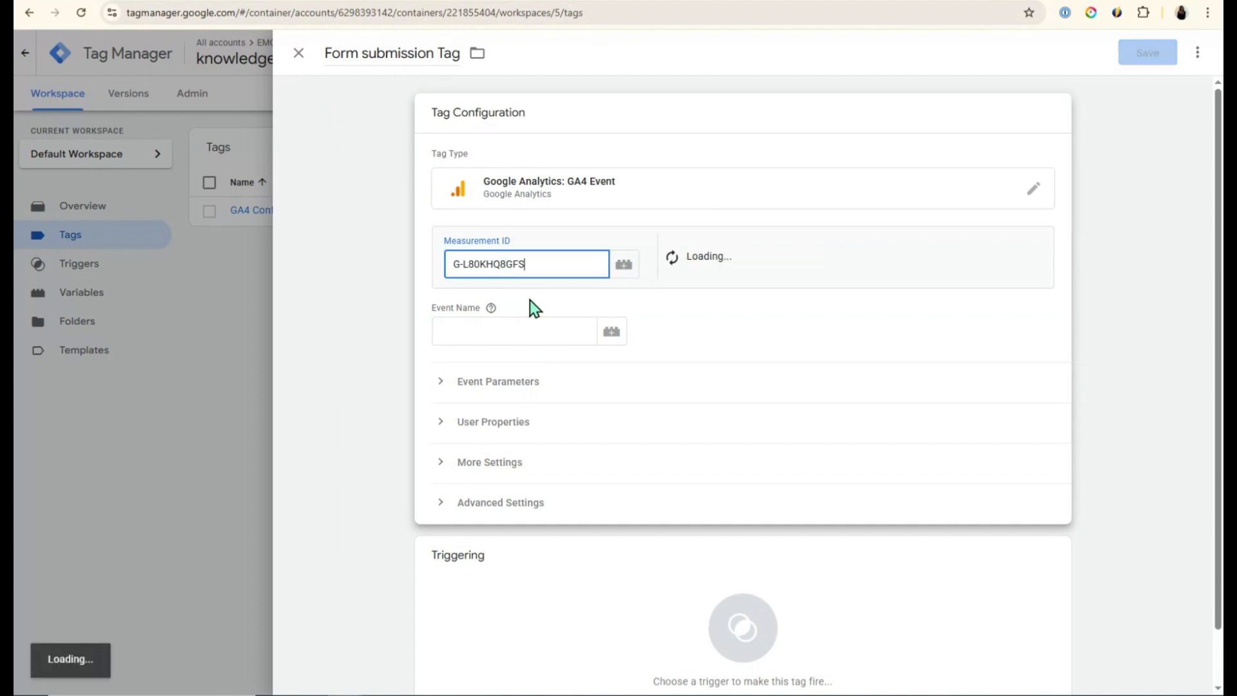
Set the GA4 event tag's Event Name to form_submission_event
click(566, 343)
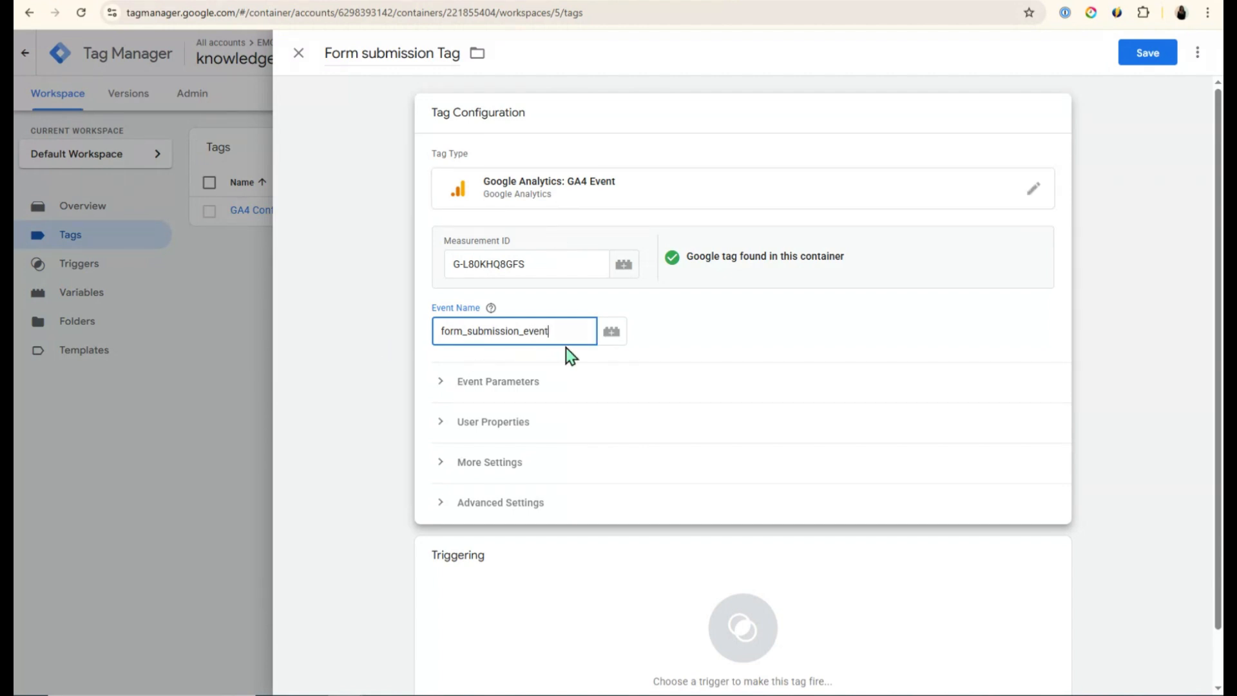
click(423, 343)
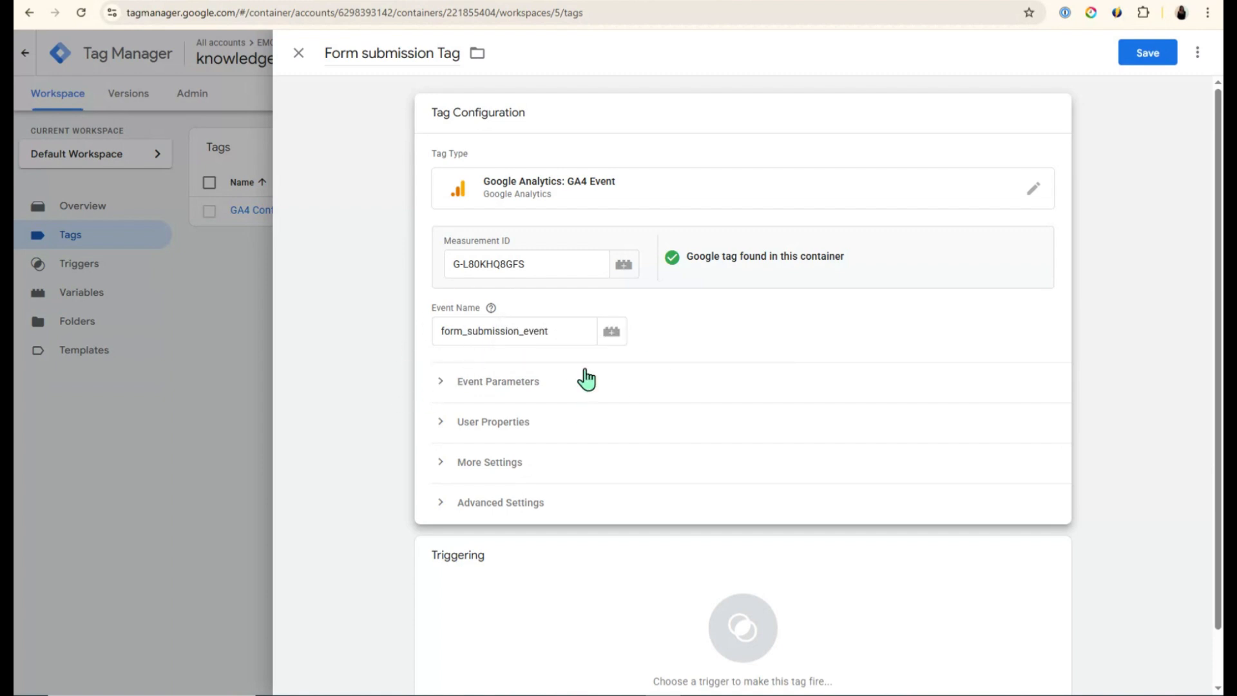
mouse_move(493, 313)
double_click(490, 332)
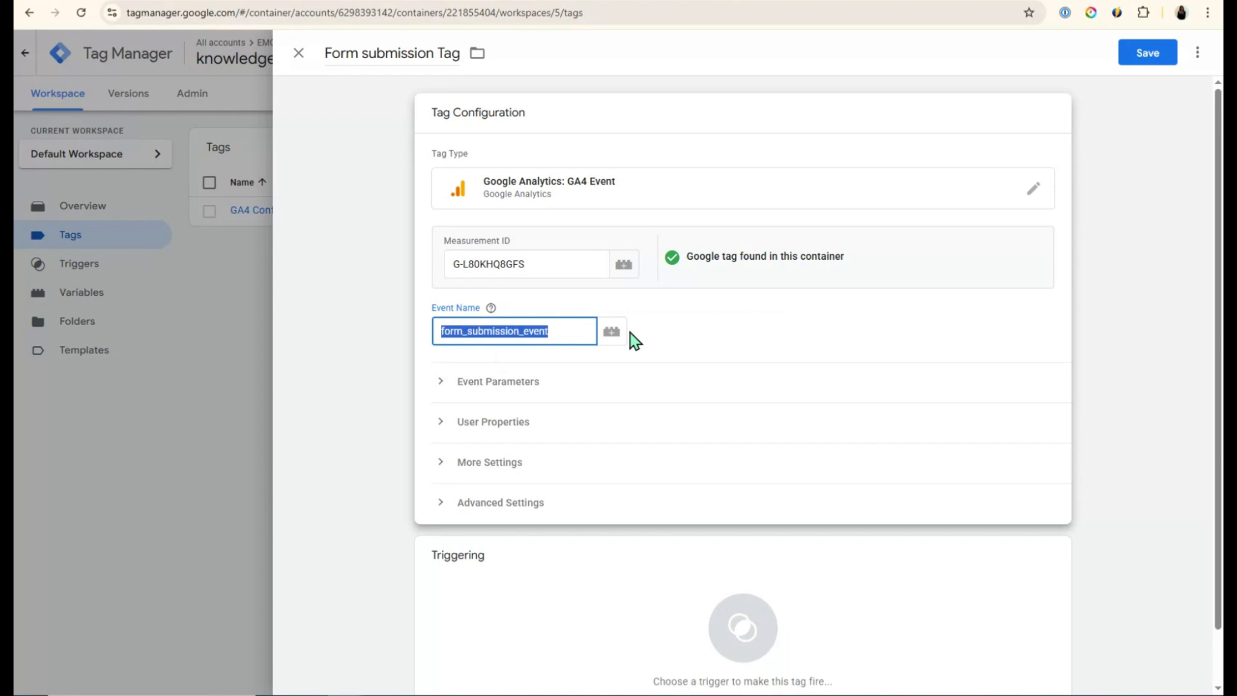
click(519, 331)
drag(576, 331, 395, 330)
click(395, 330)
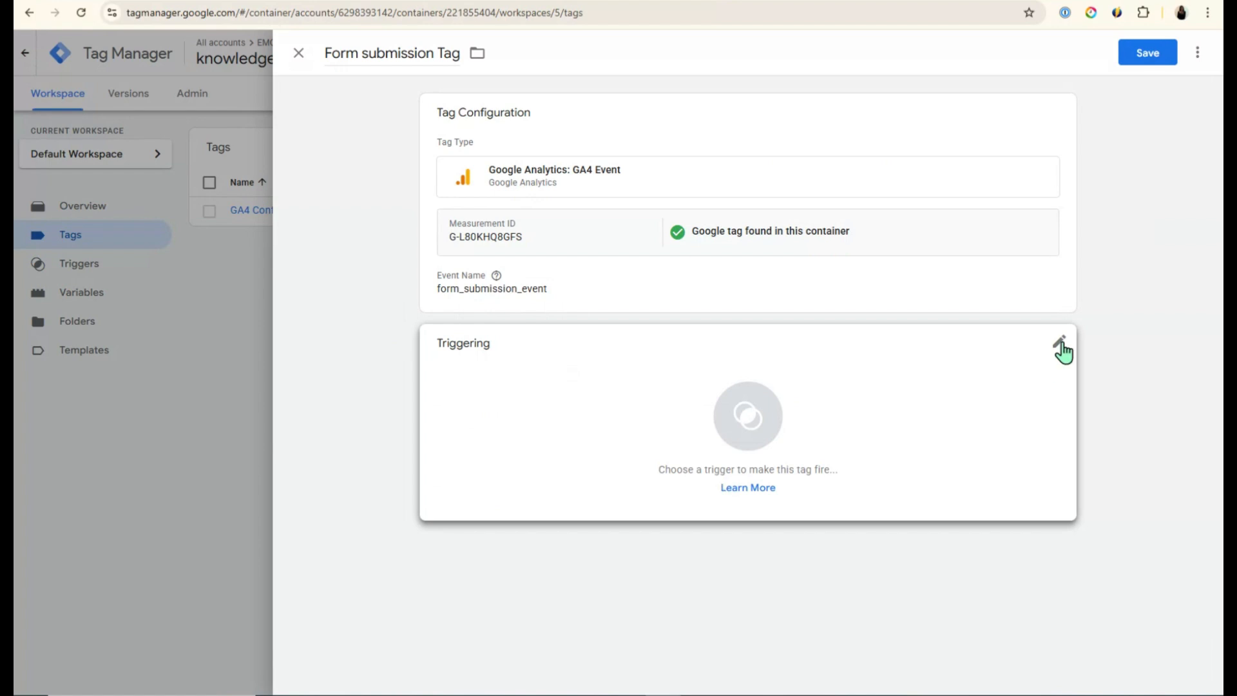
Add a new trigger for the tag and name it "Form Submission Trigger"
click(1061, 342)
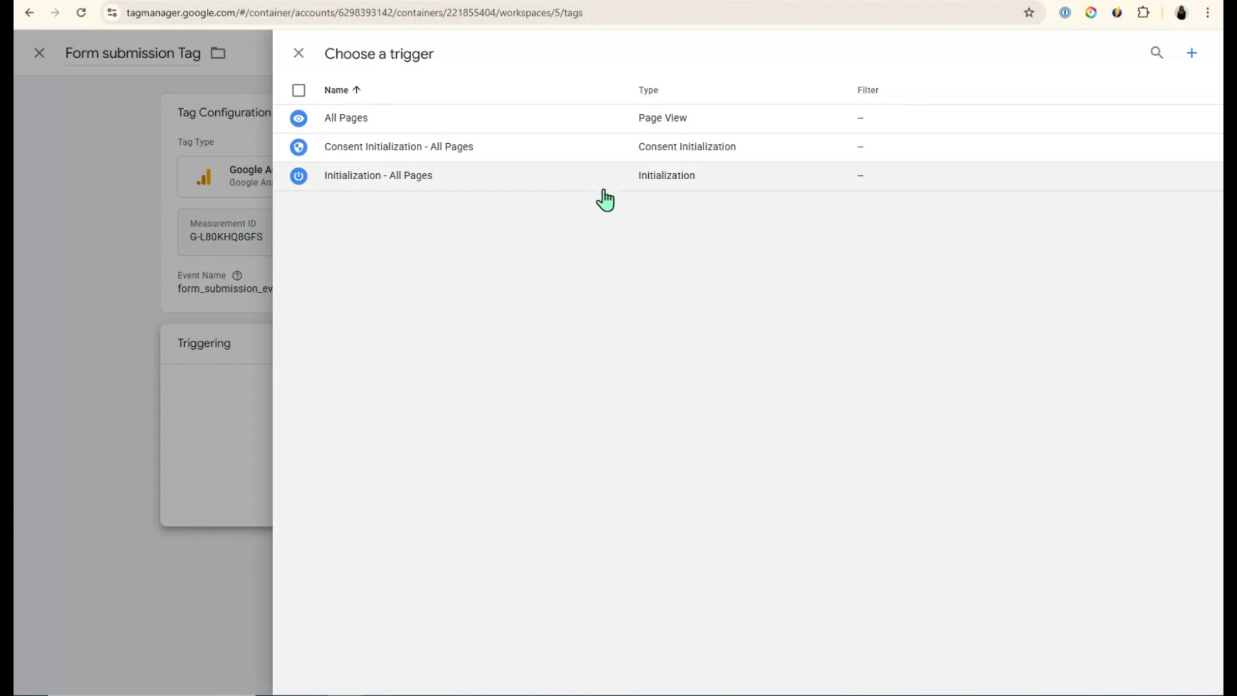
click(1192, 54)
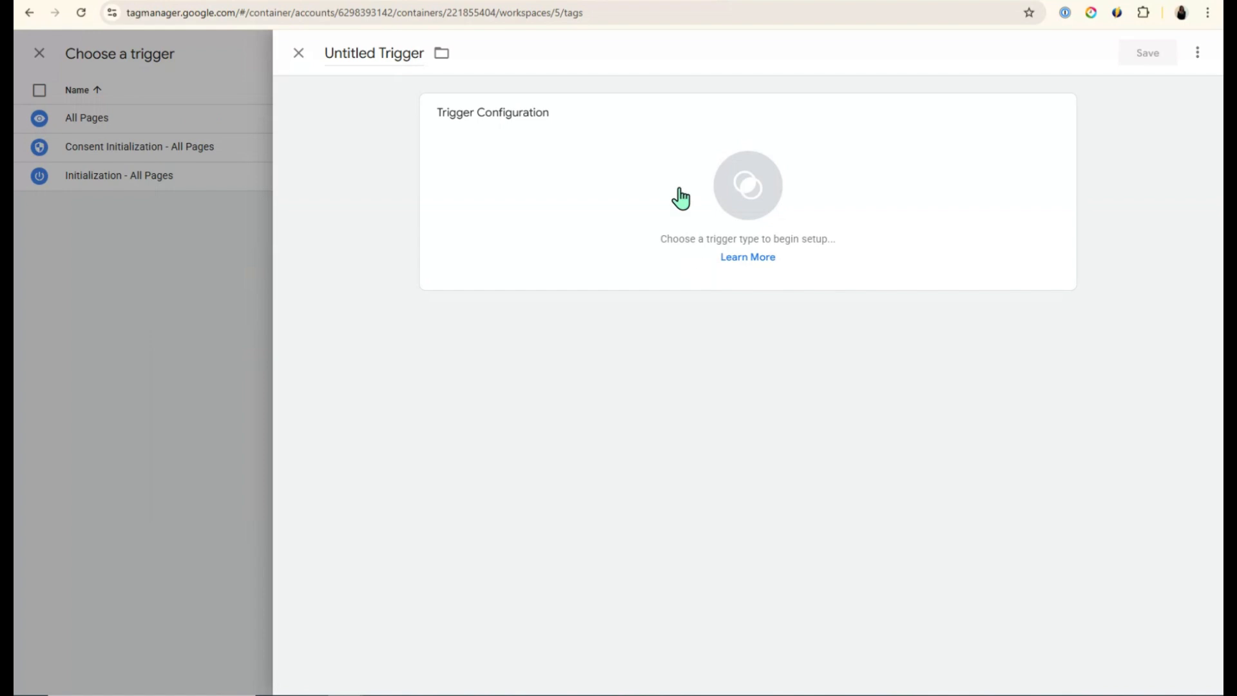
click(376, 55)
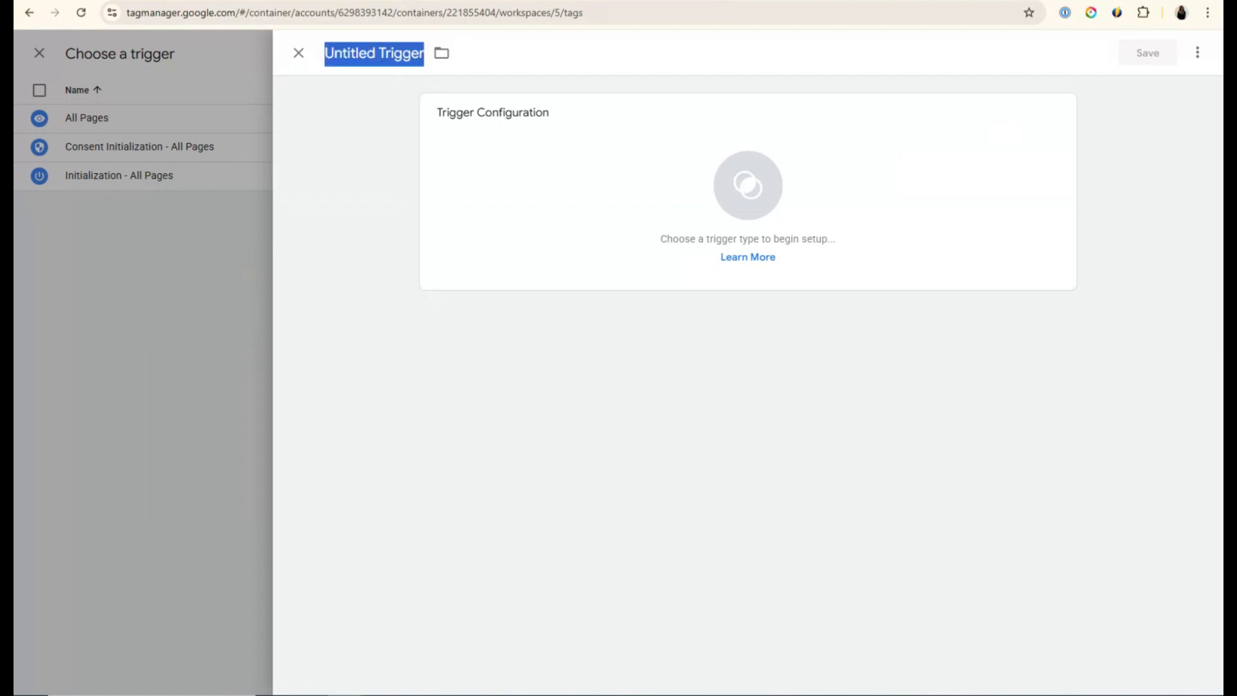
click(357, 54)
text(Form Submission)
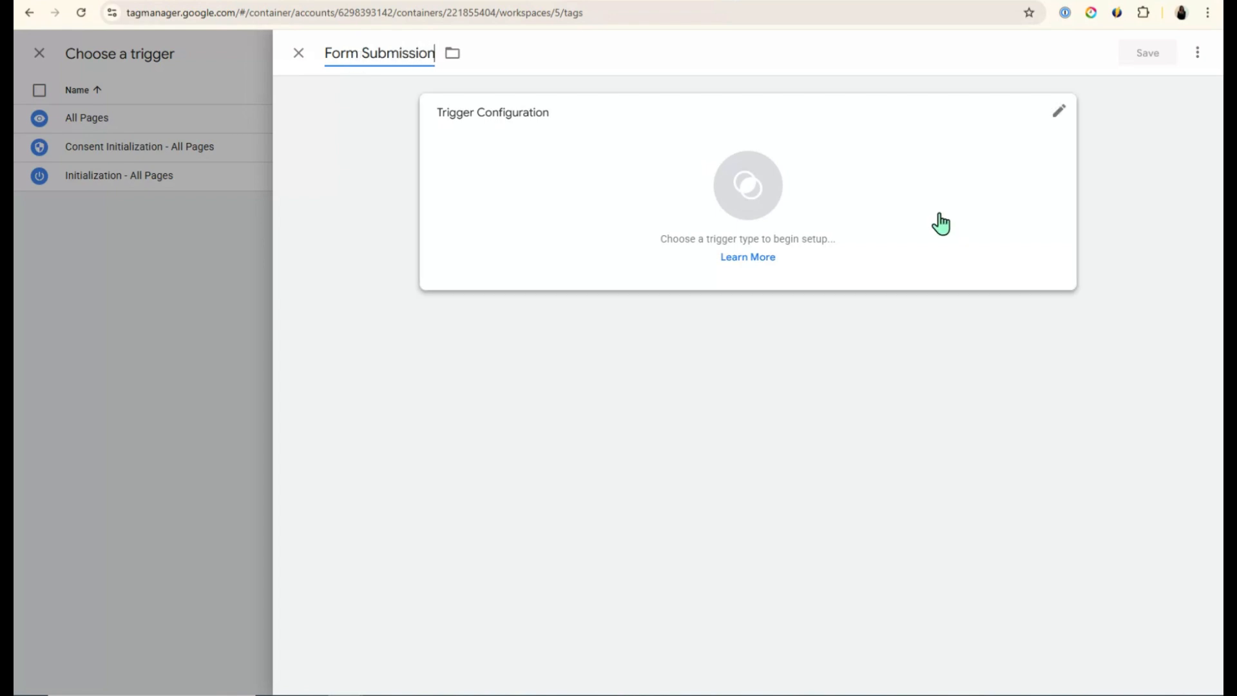
text( Trigger)
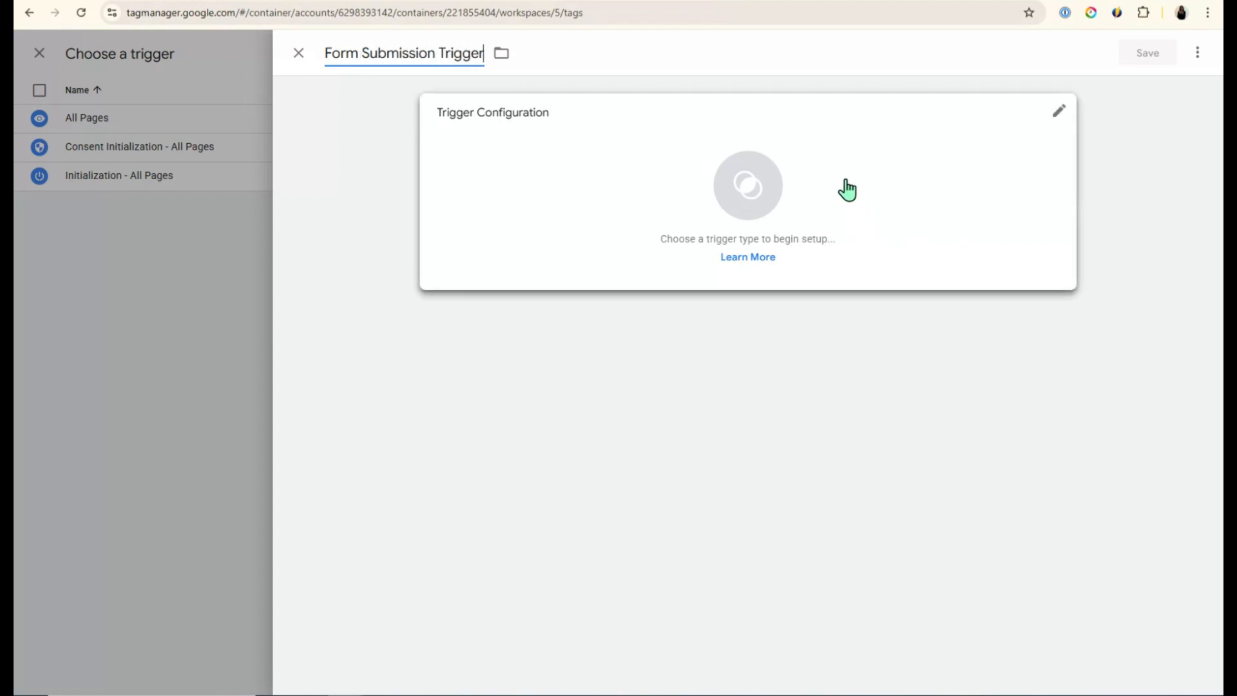
Set the trigger type to Form Submission firing on All Forms, and save both the trigger and the tag
click(1075, 383)
click(1060, 116)
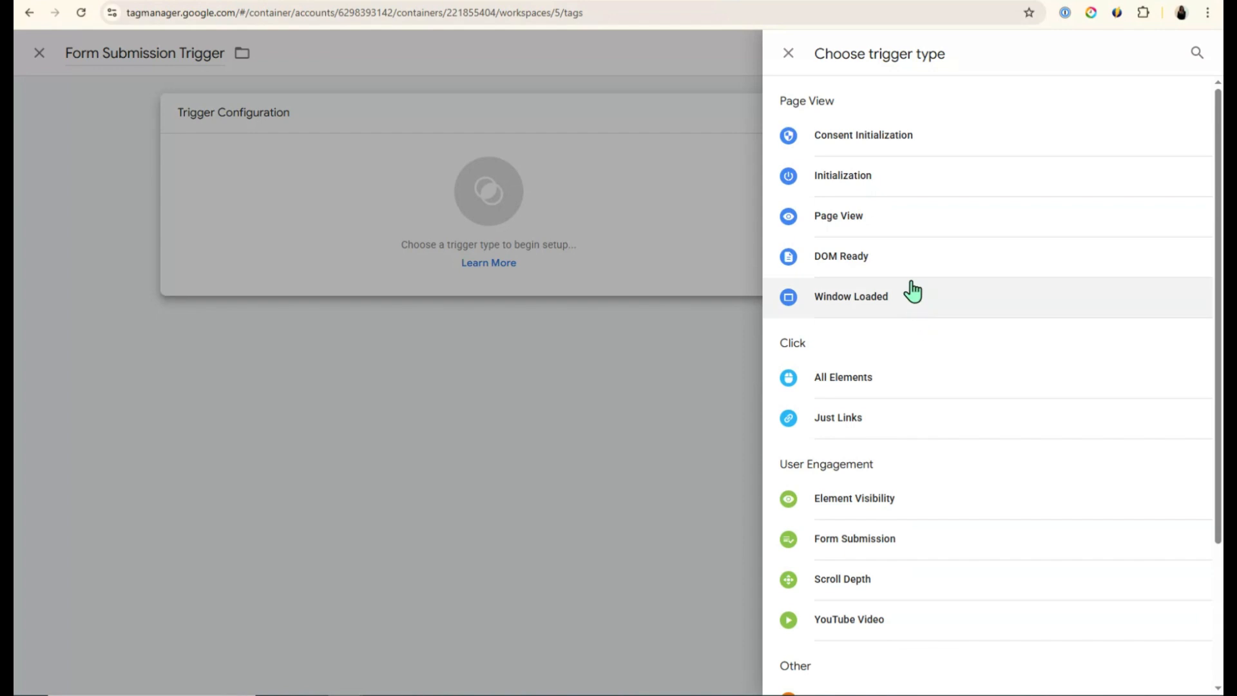
scroll(932, 479, down, 3)
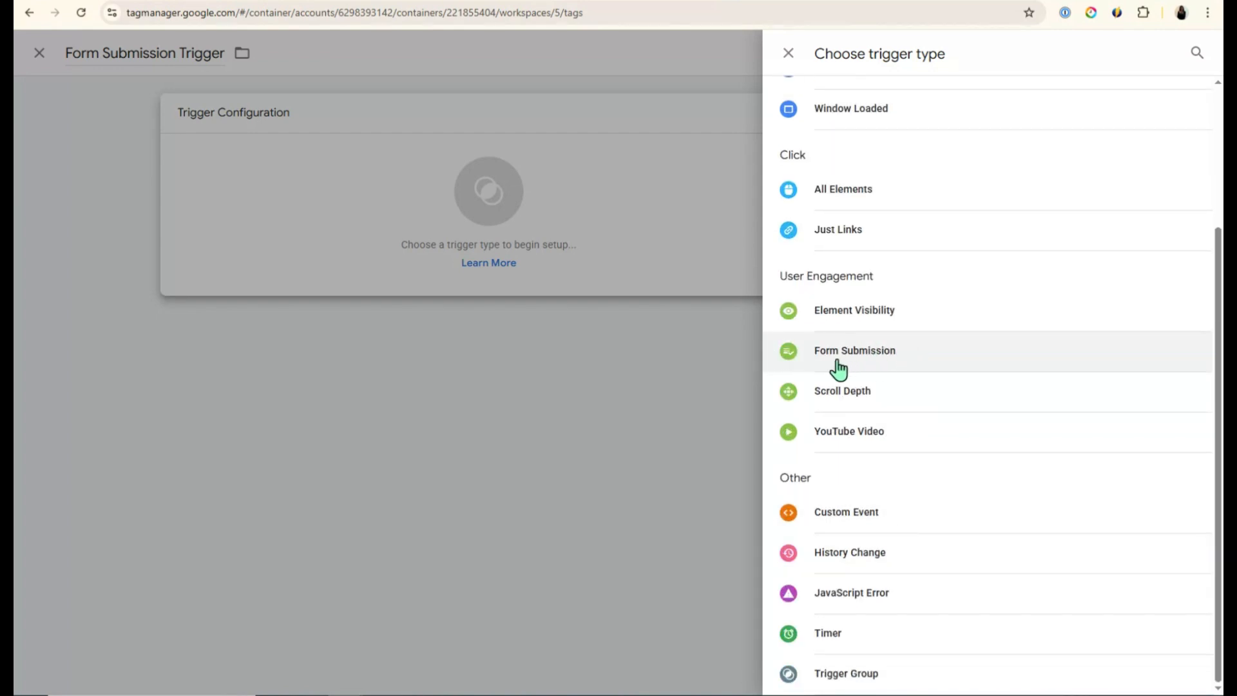
click(883, 359)
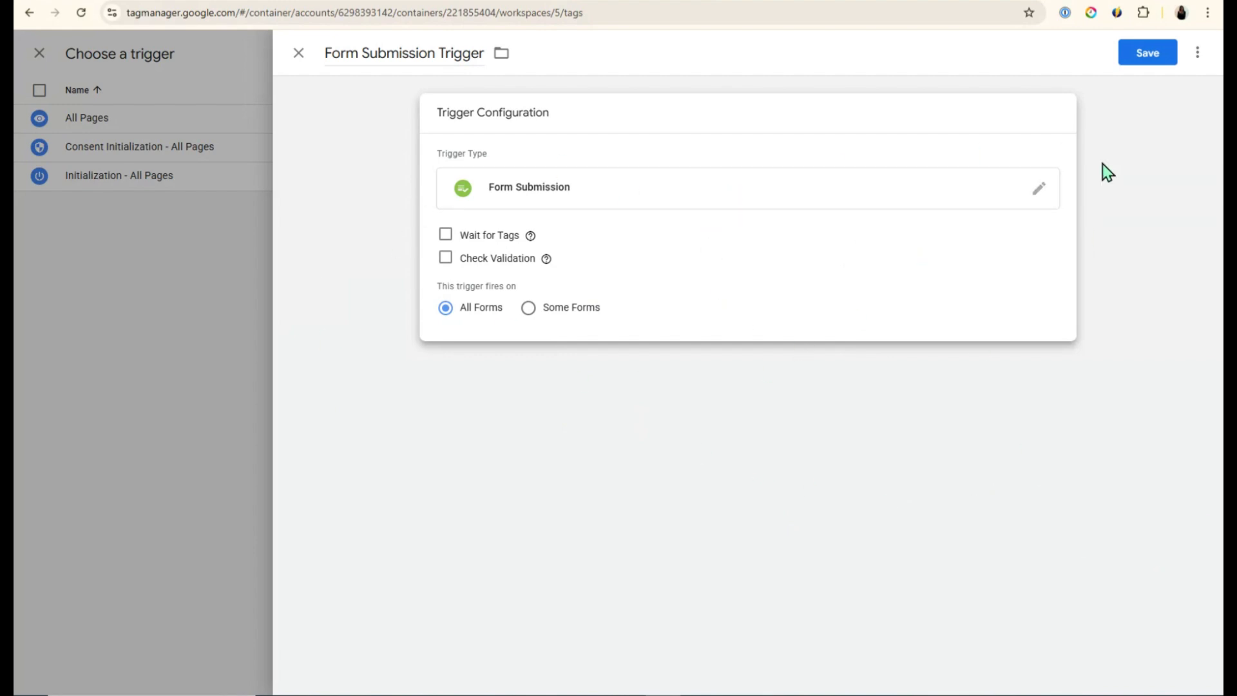
click(1134, 56)
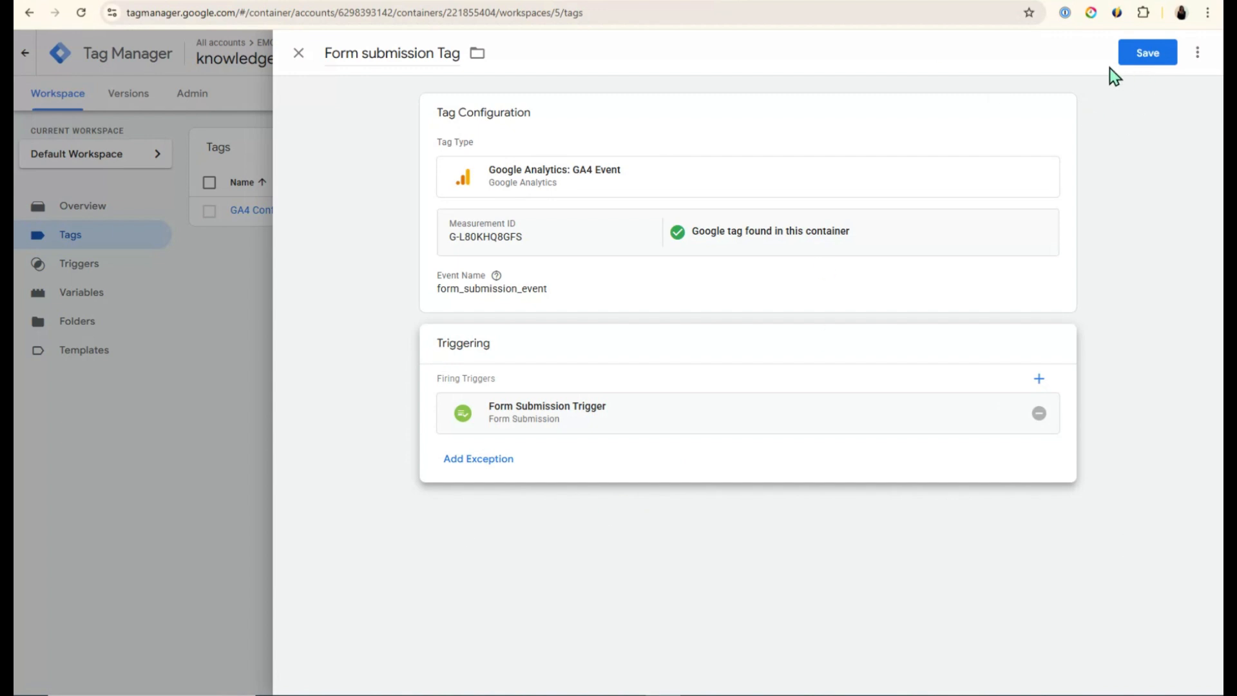
click(1133, 56)
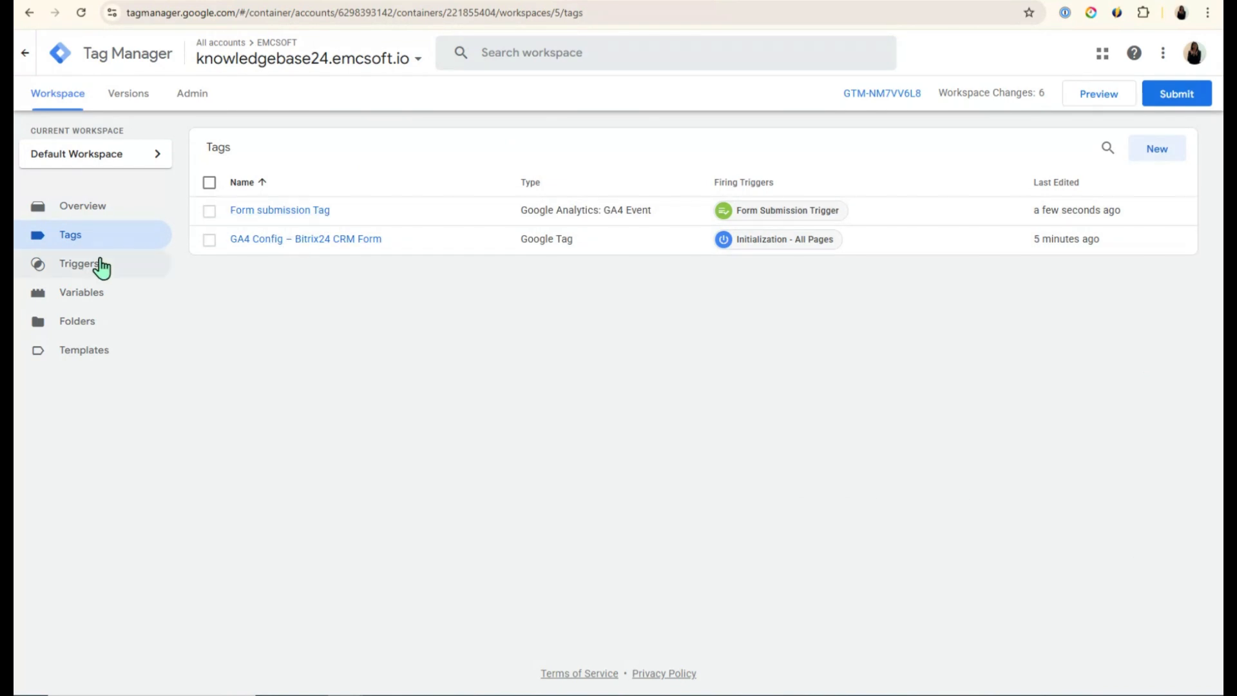
Check the container's triggers and tags, and publish the workspace changes to Live as version "Form Submit Configuration Version"
click(75, 271)
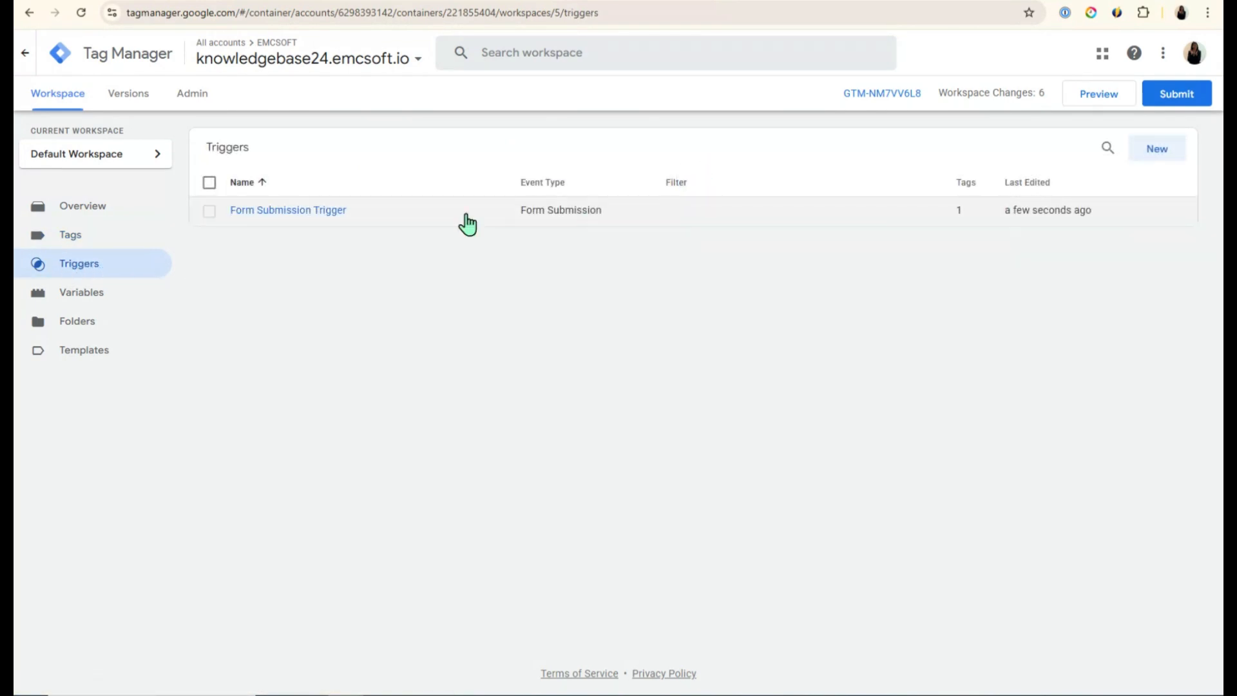
click(71, 245)
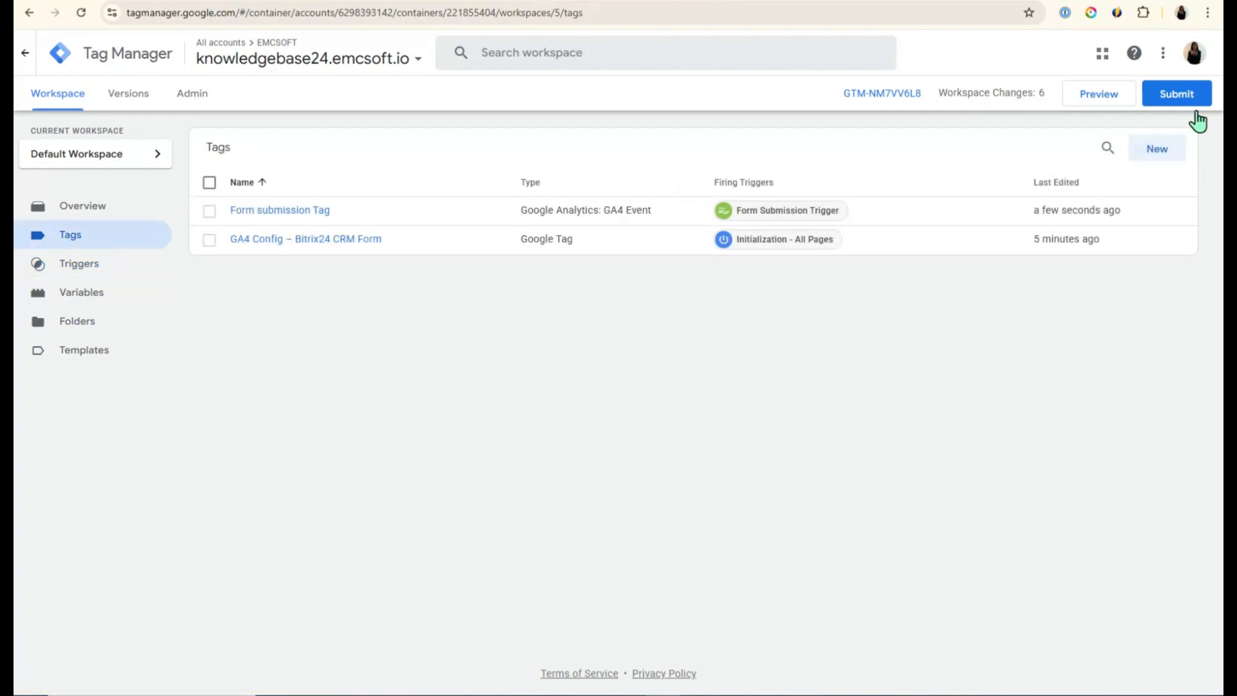
click(1180, 98)
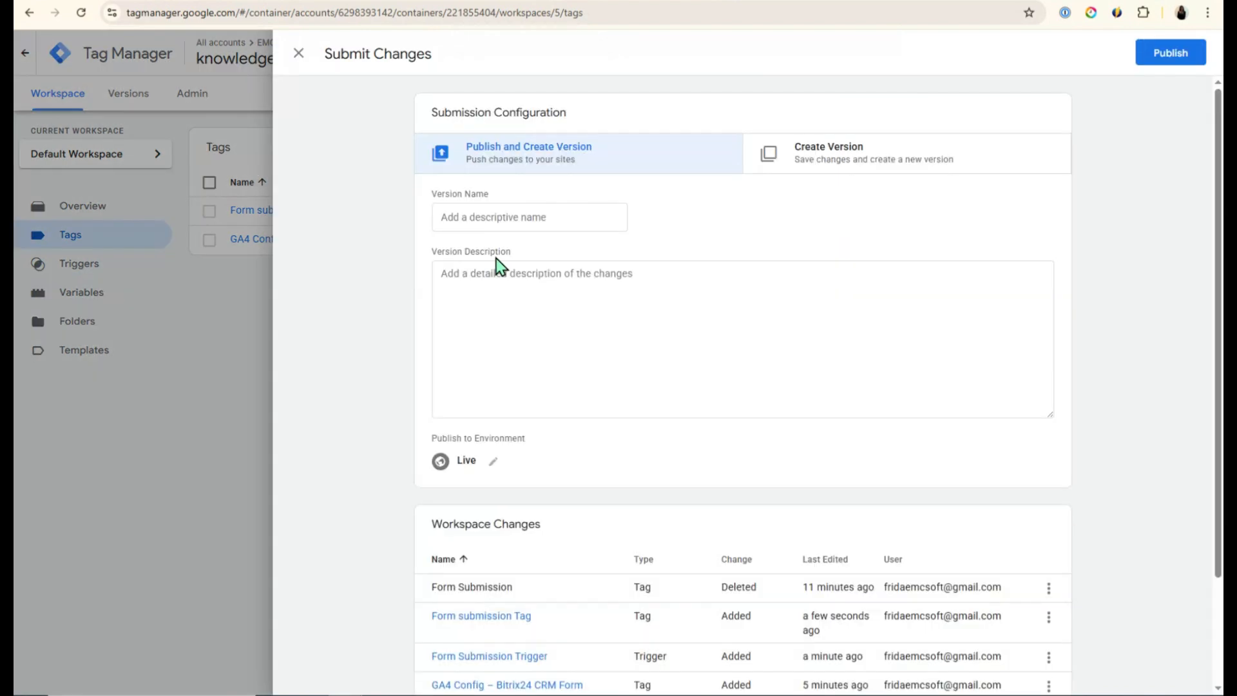
click(525, 216)
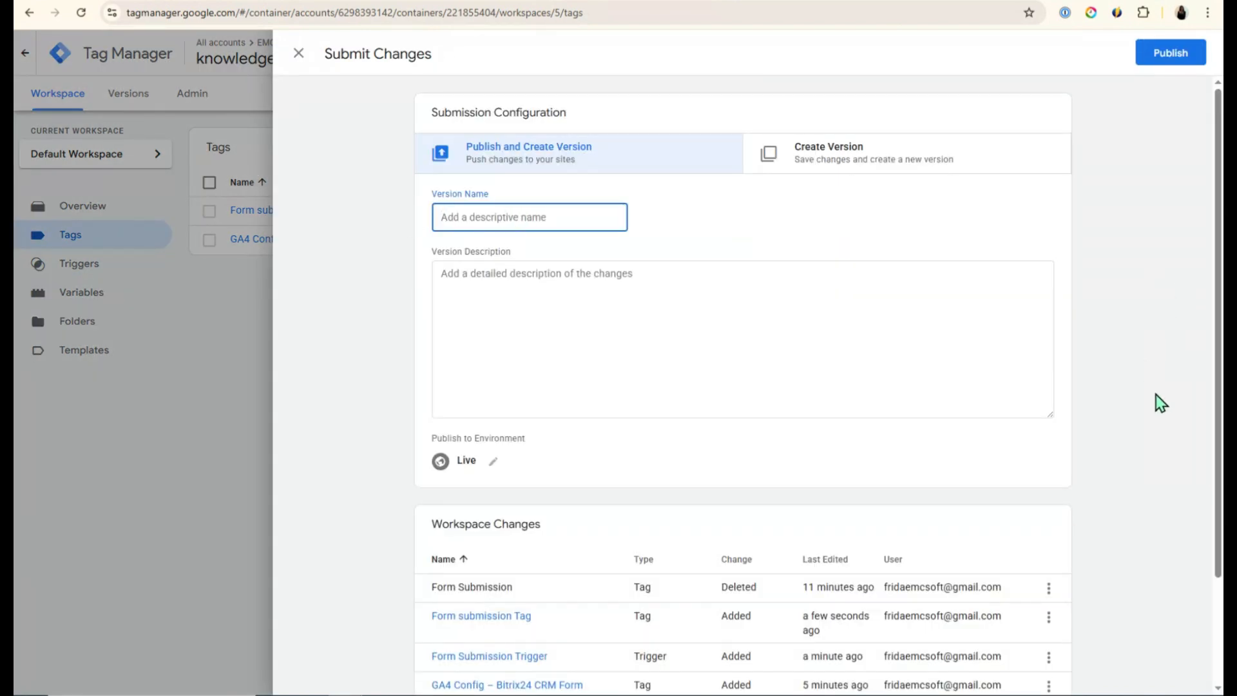
text(Fo)
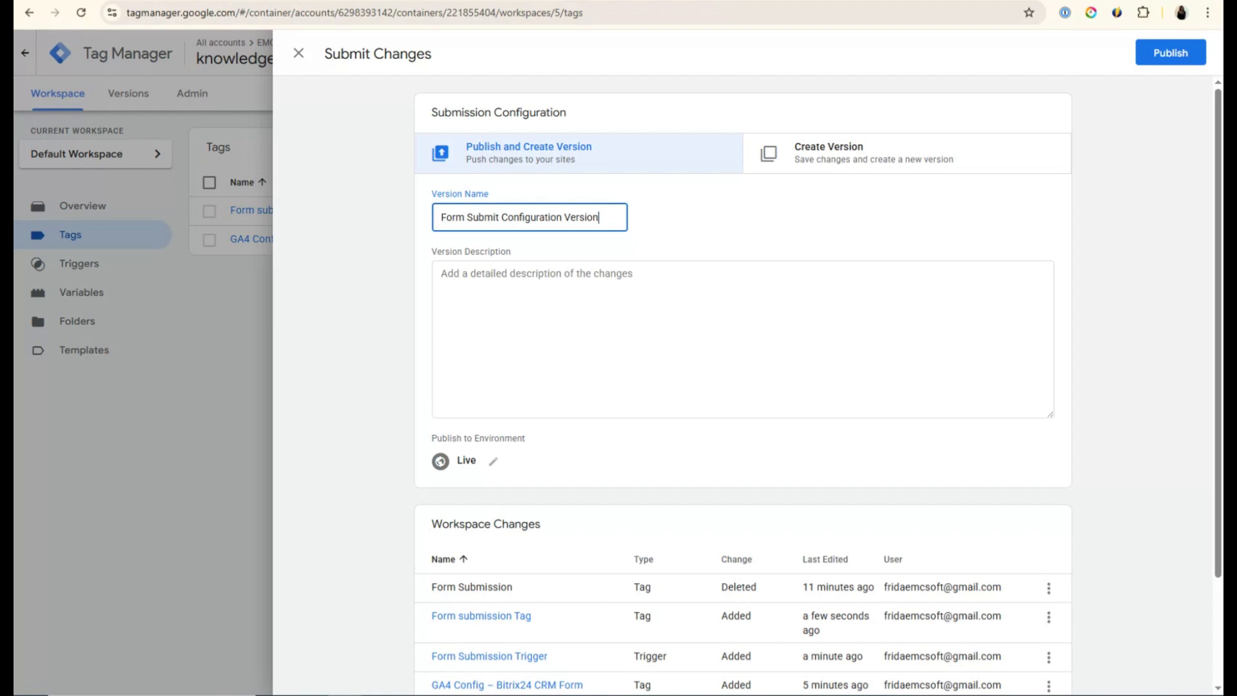
scroll(1131, 395, down, 2)
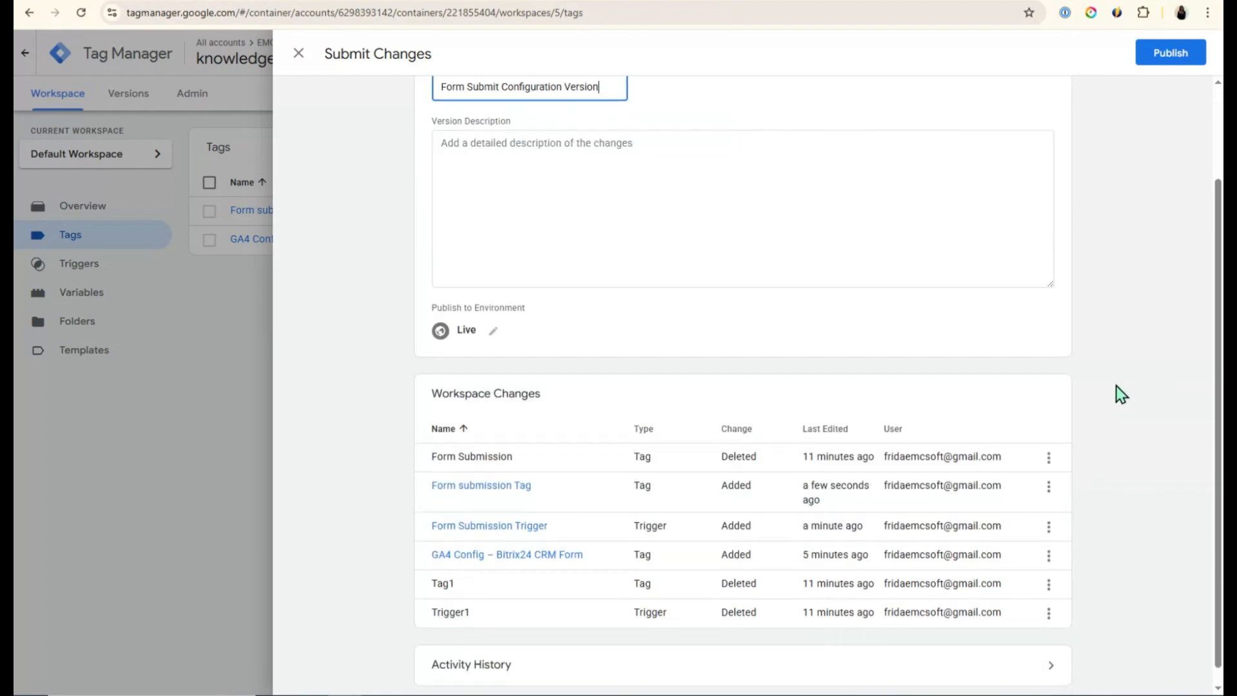
scroll(1121, 387, up, 2)
click(1173, 55)
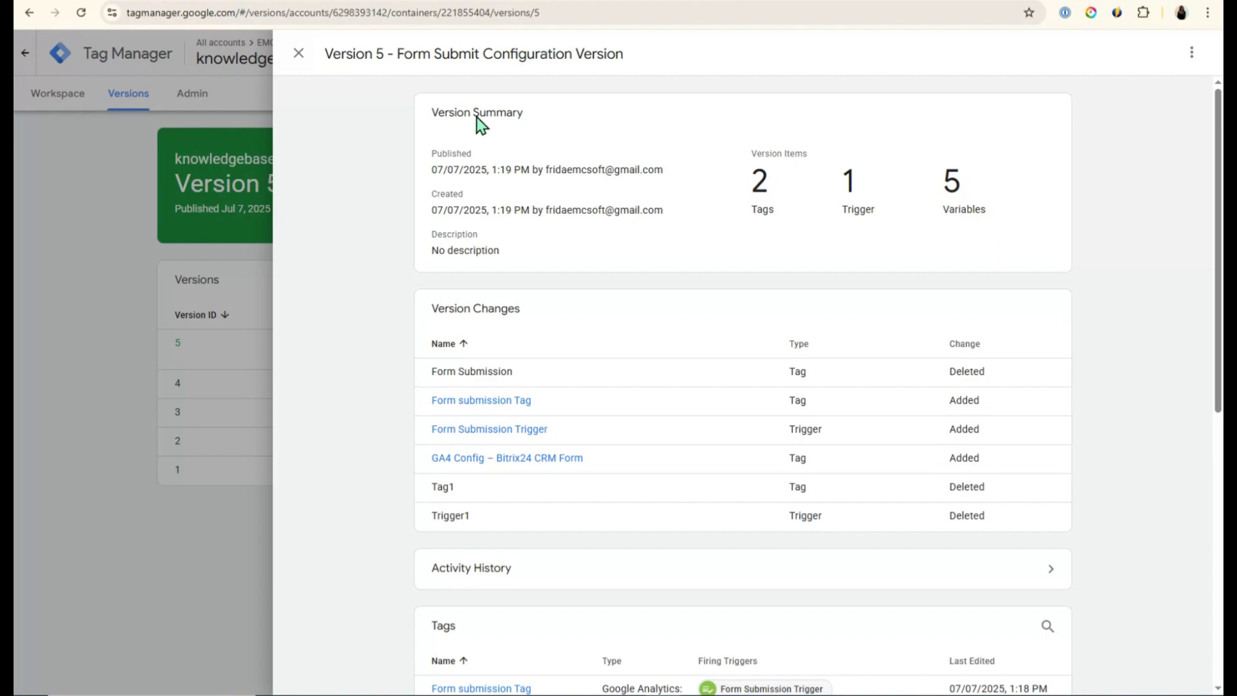
Close the published version's summary and return to the workspace's list of tags
click(298, 64)
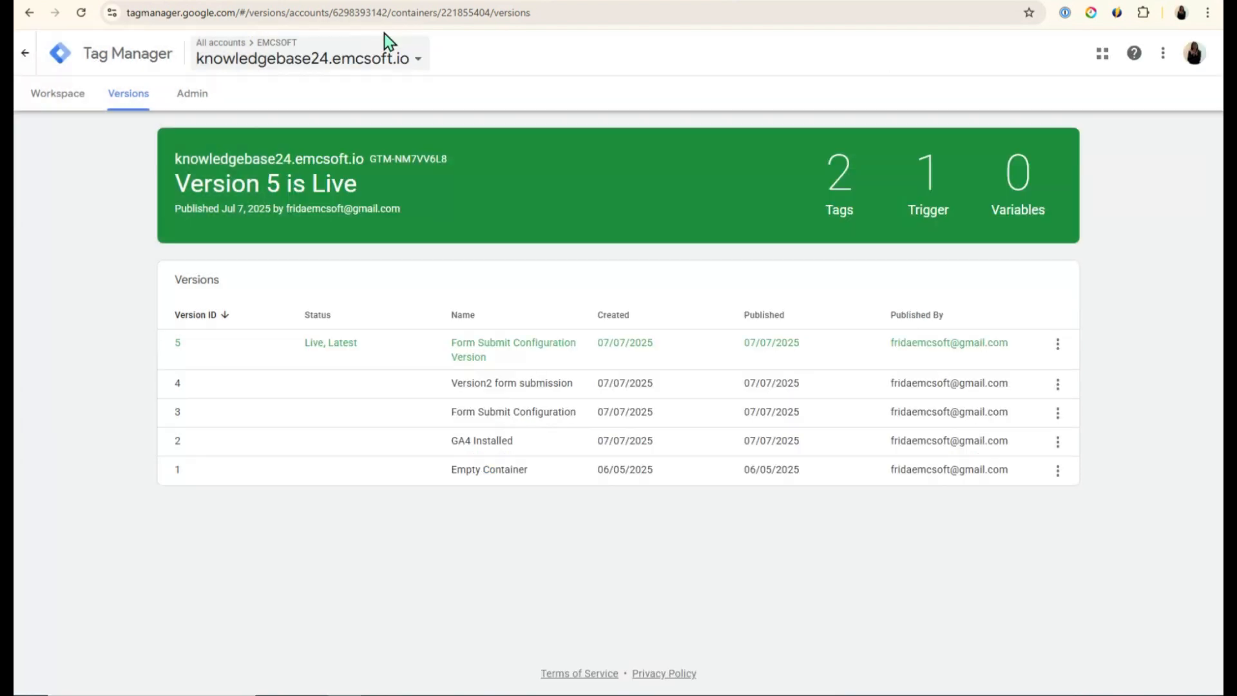
click(34, 98)
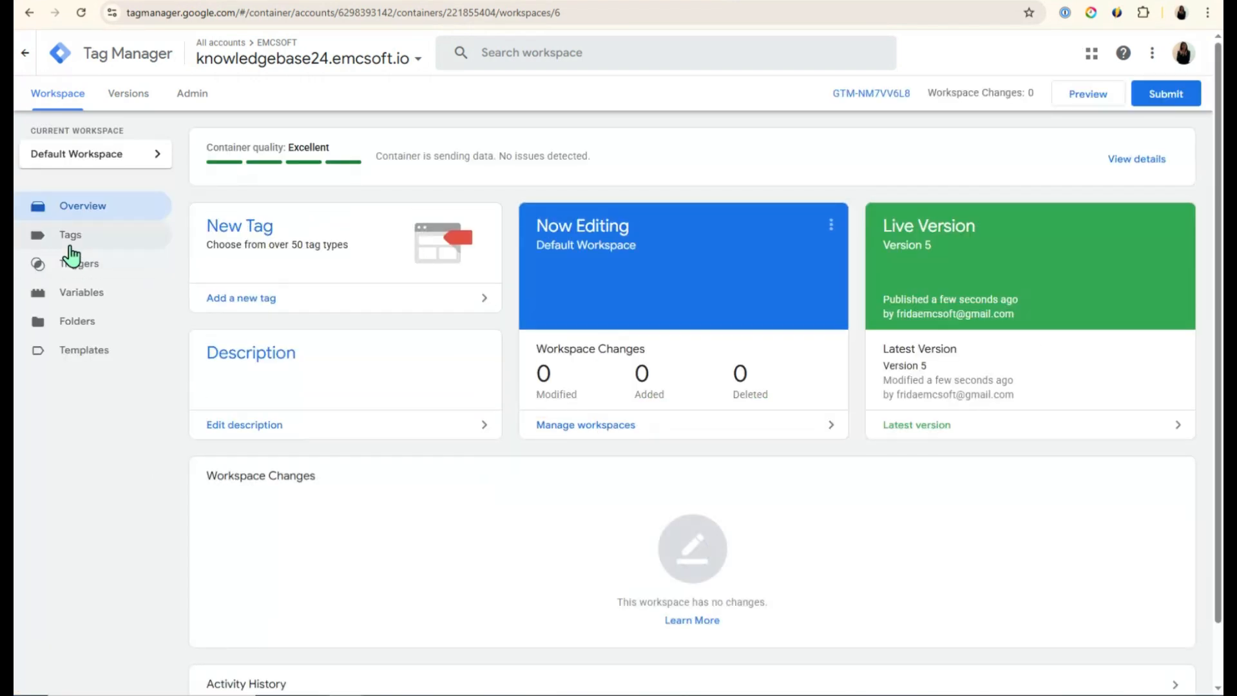
click(71, 245)
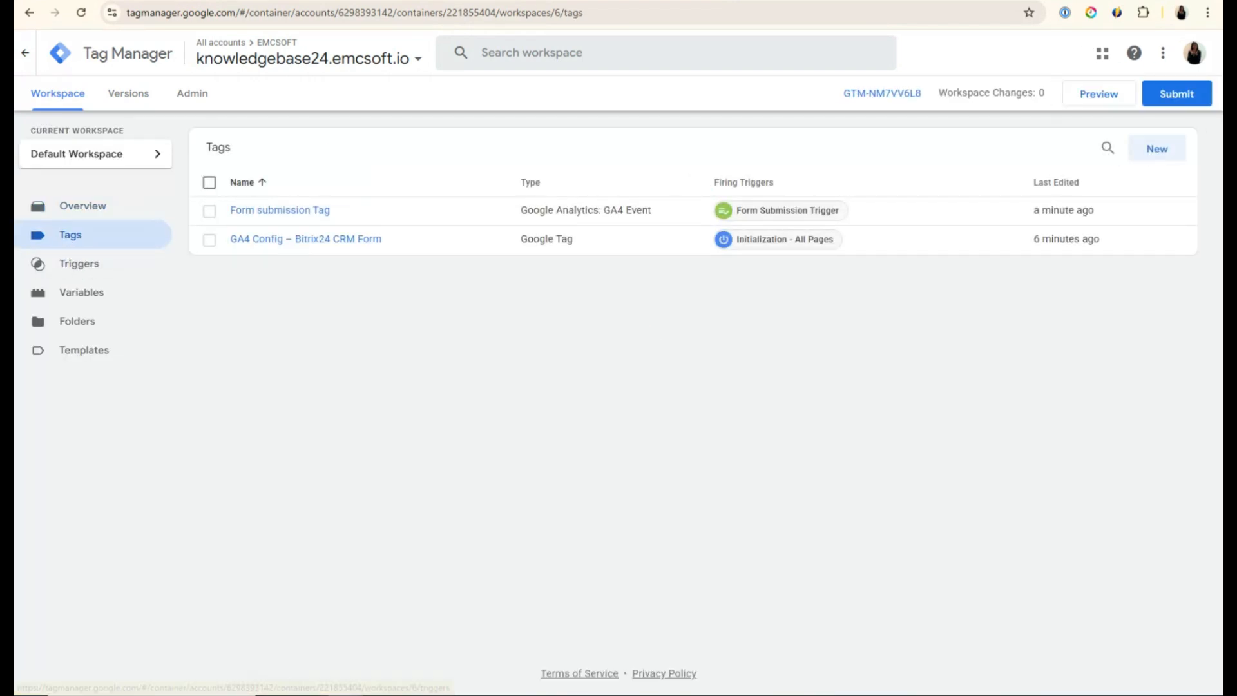
click(1085, 100)
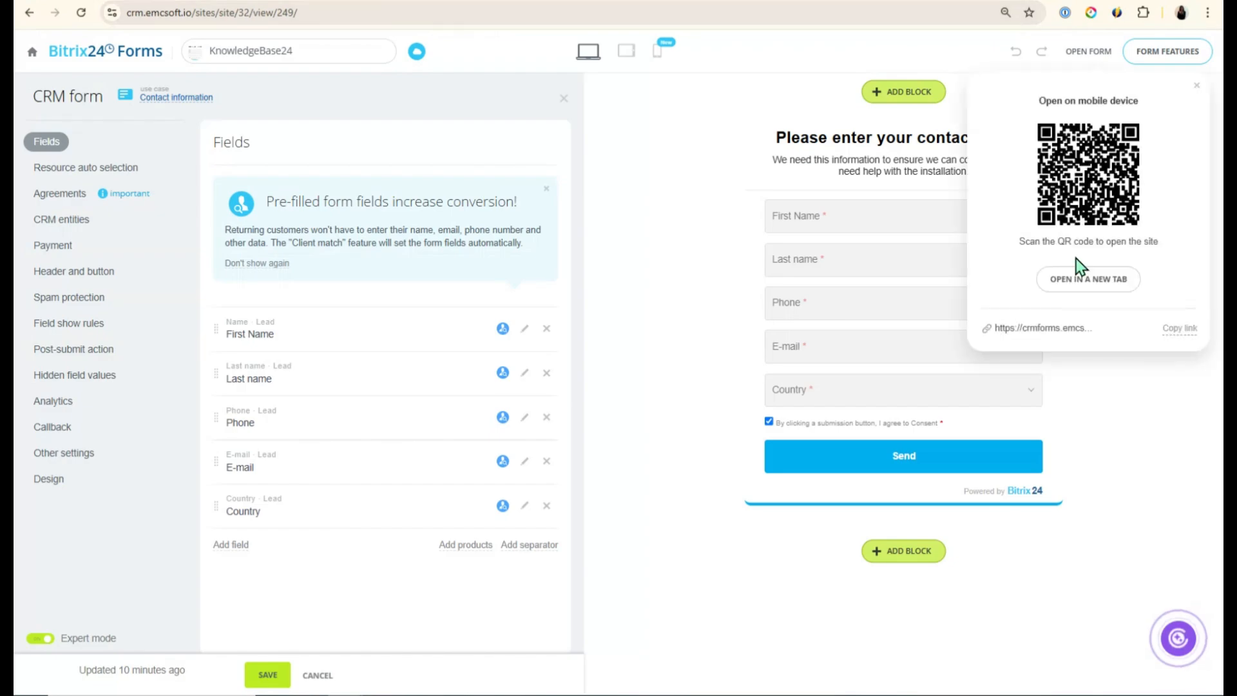
click(1096, 281)
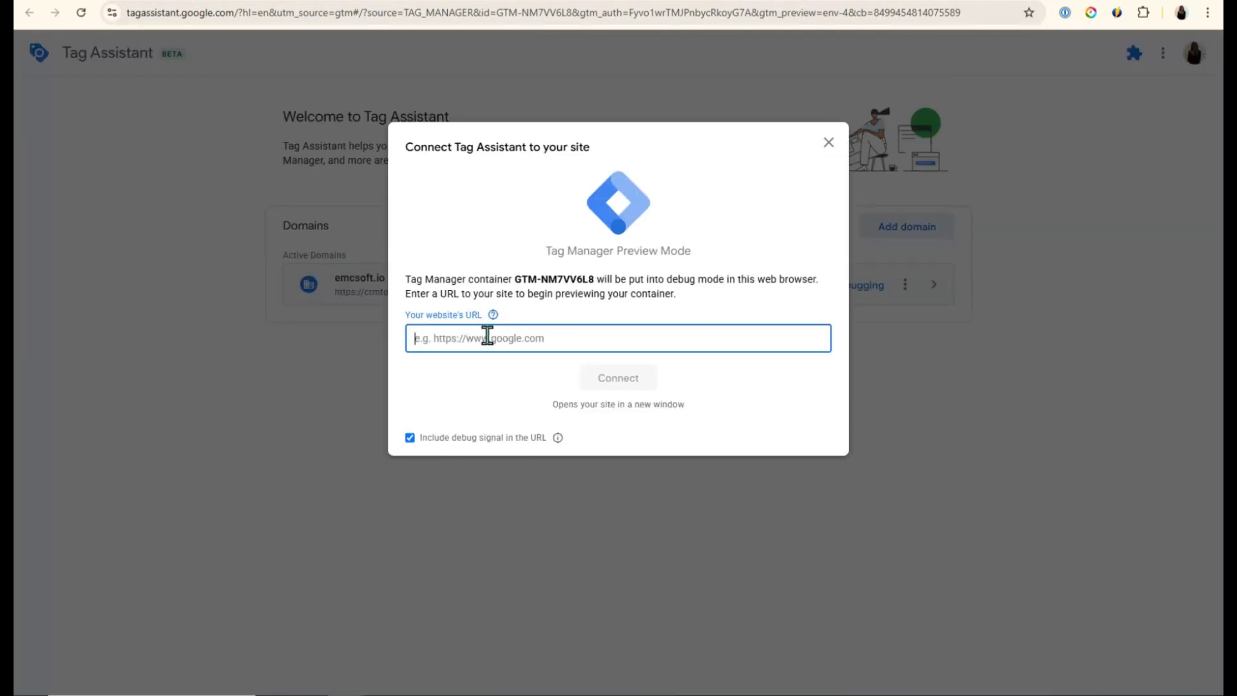
text(https://crmforms.emcsoft.io/KnowledgeBase24/)
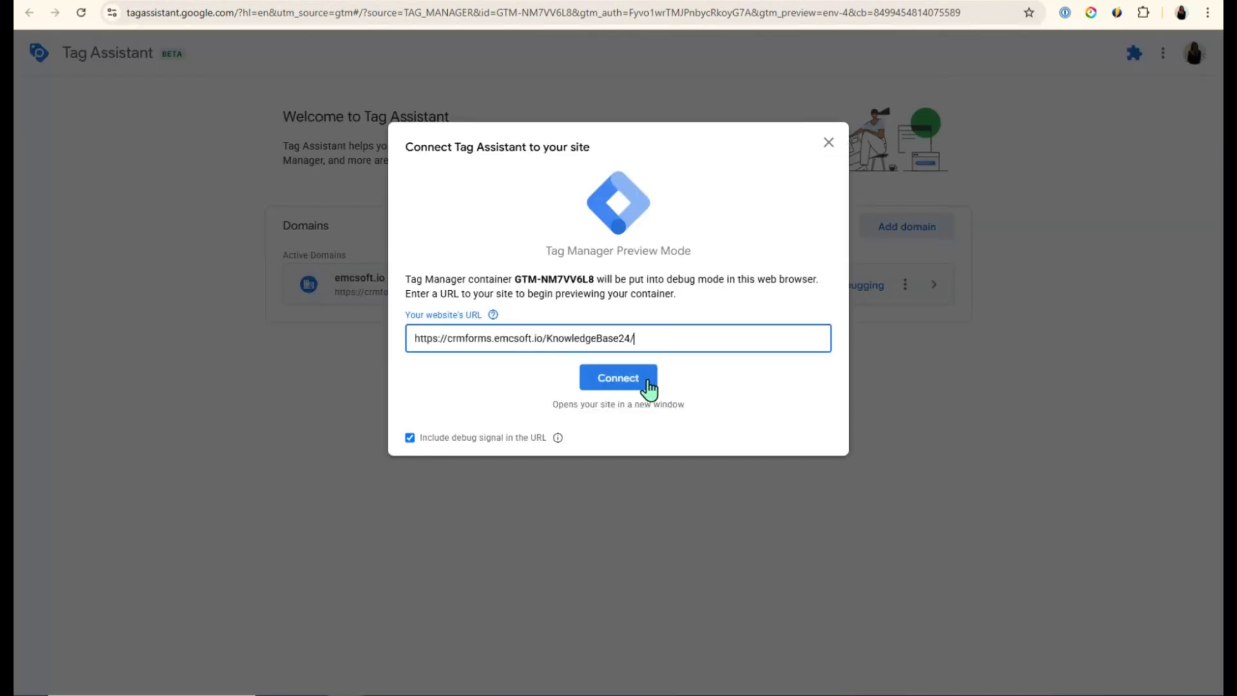
click(629, 383)
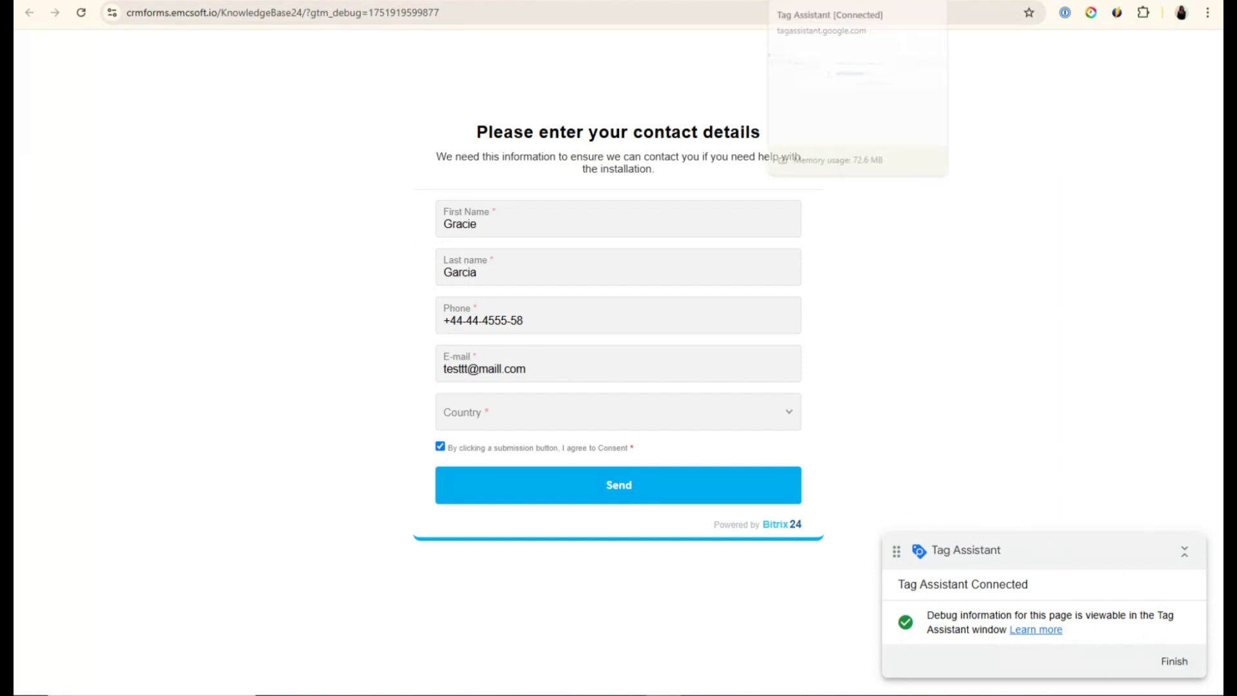
click(819, 1)
click(611, 309)
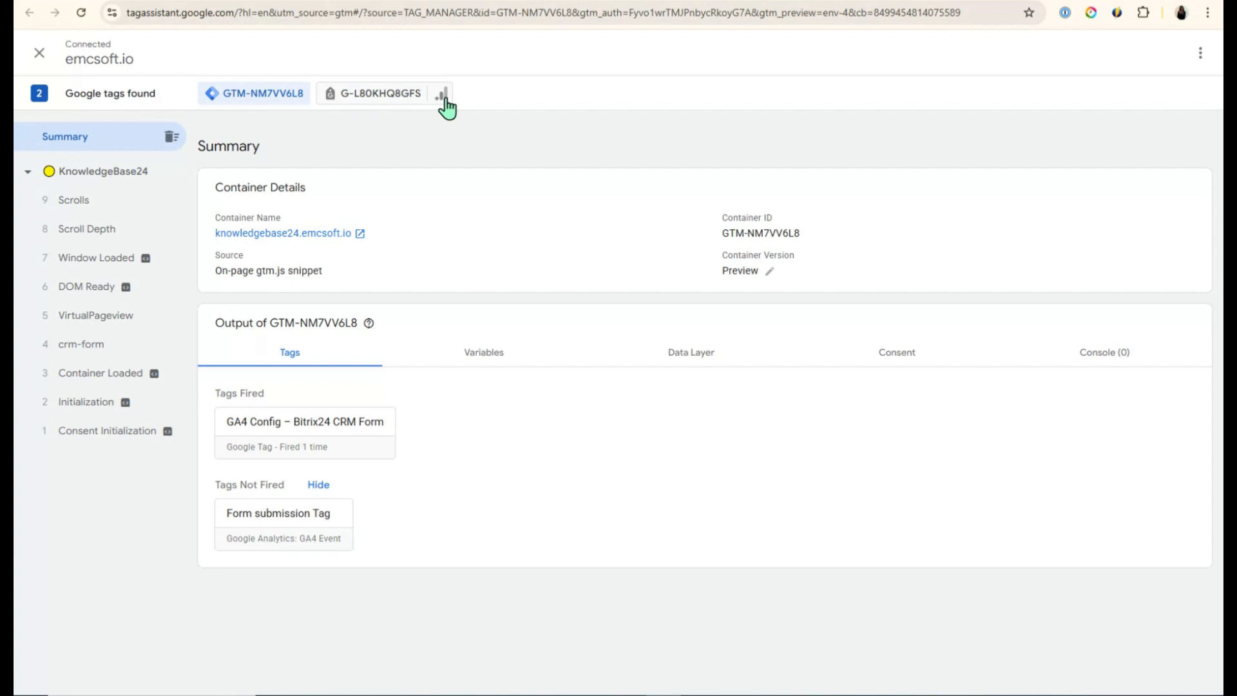
click(365, 96)
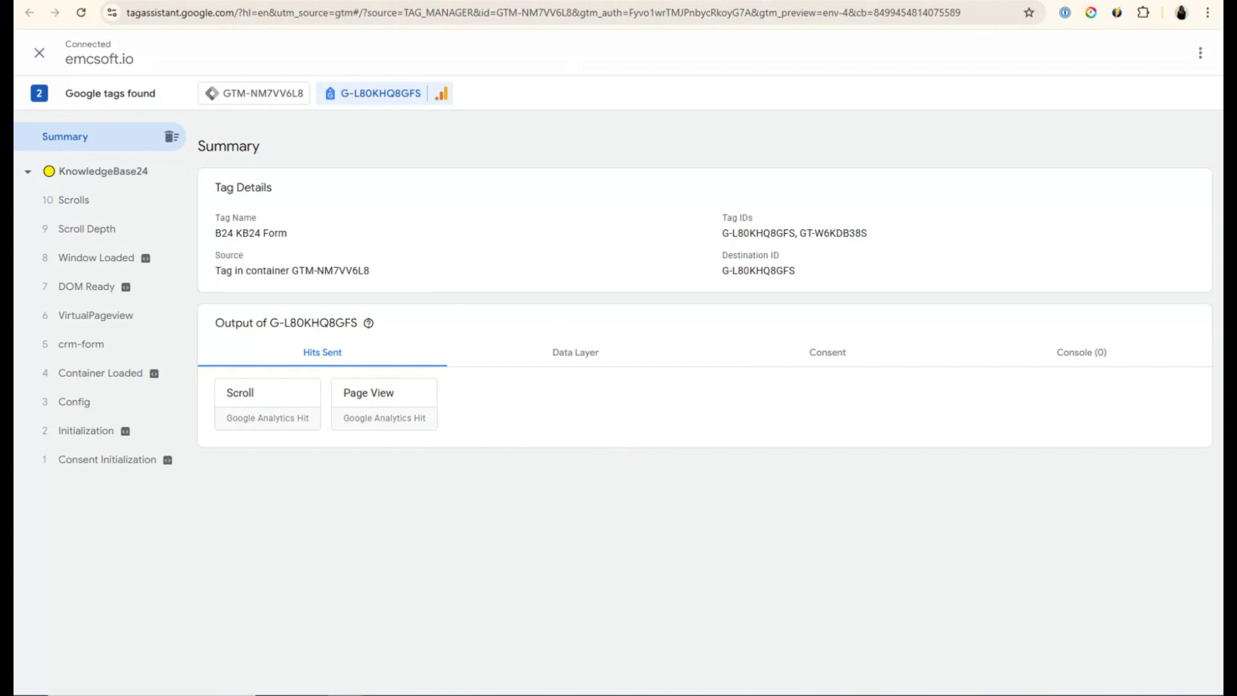
Submit the test form with Barbados (BB) as the country, and inspect its form_submission_event in Tag Assistant
click(942, 1)
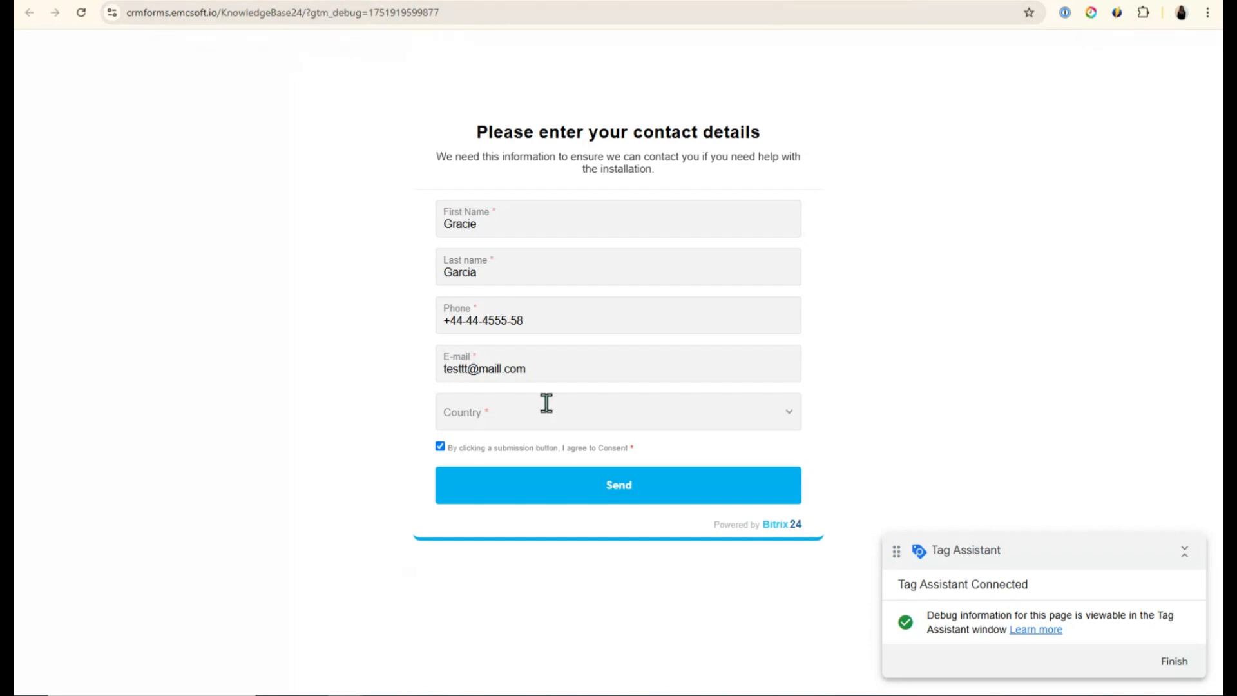
click(626, 409)
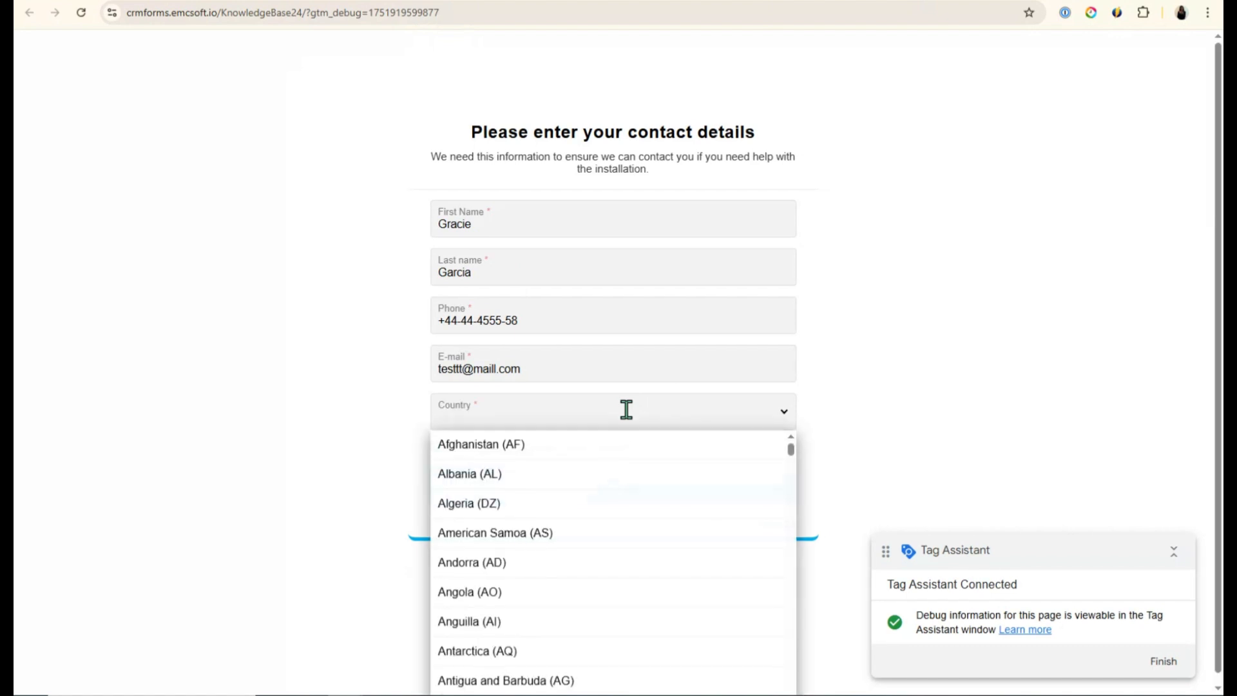
scroll(502, 638, down, 5)
click(690, 407)
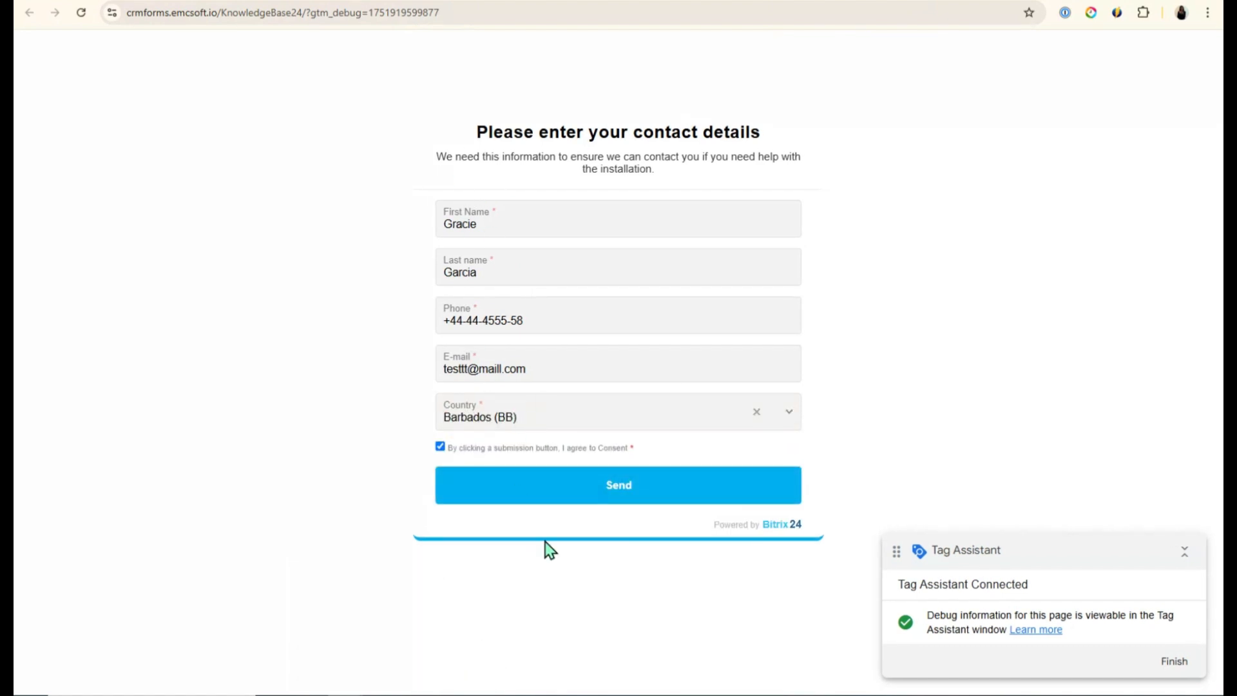
click(610, 491)
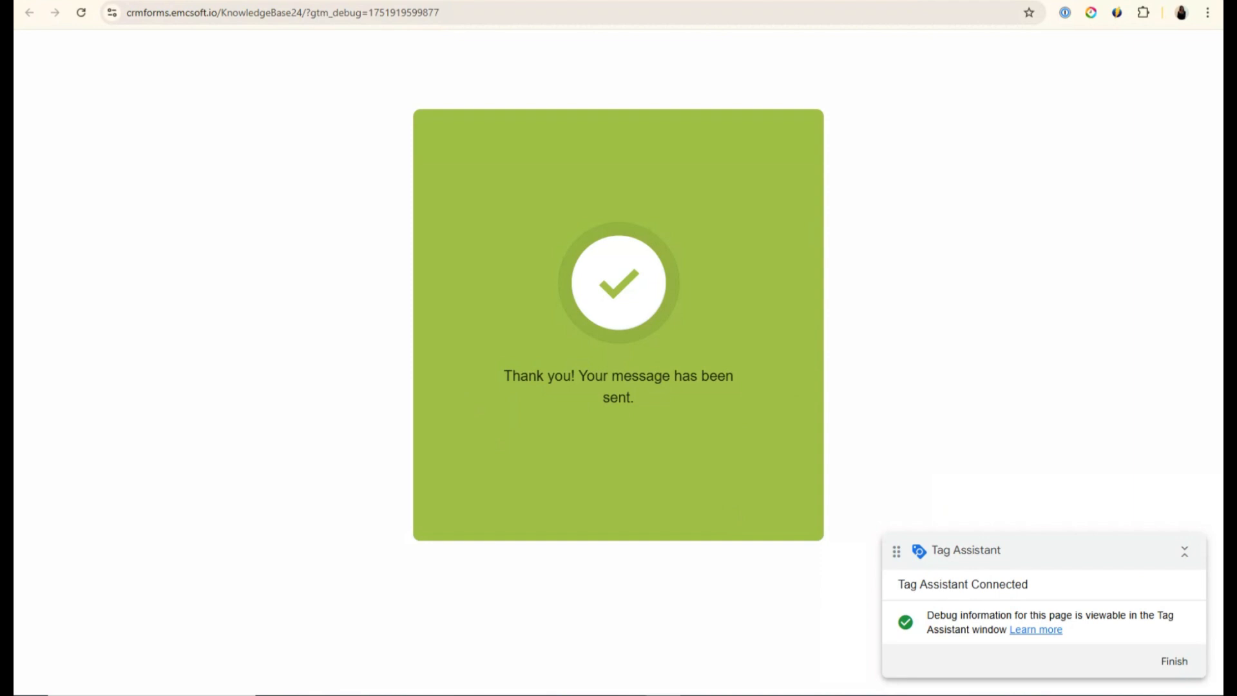
key(ctrl+shift+Tab)
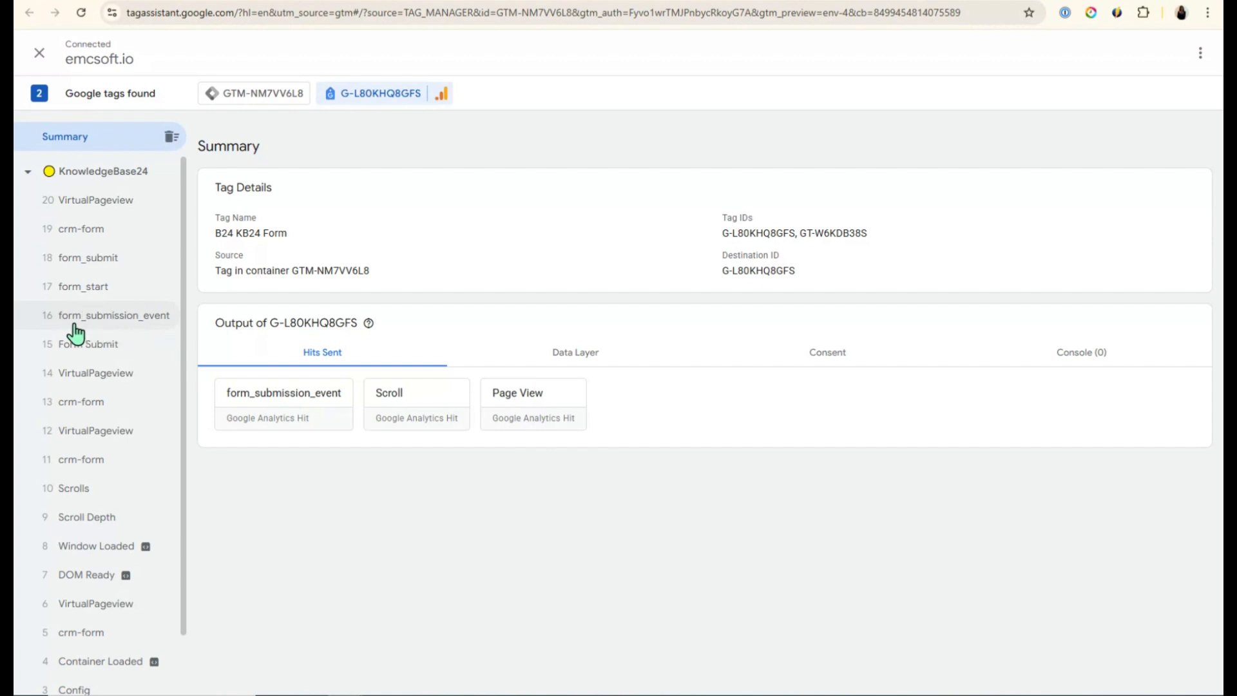
click(132, 326)
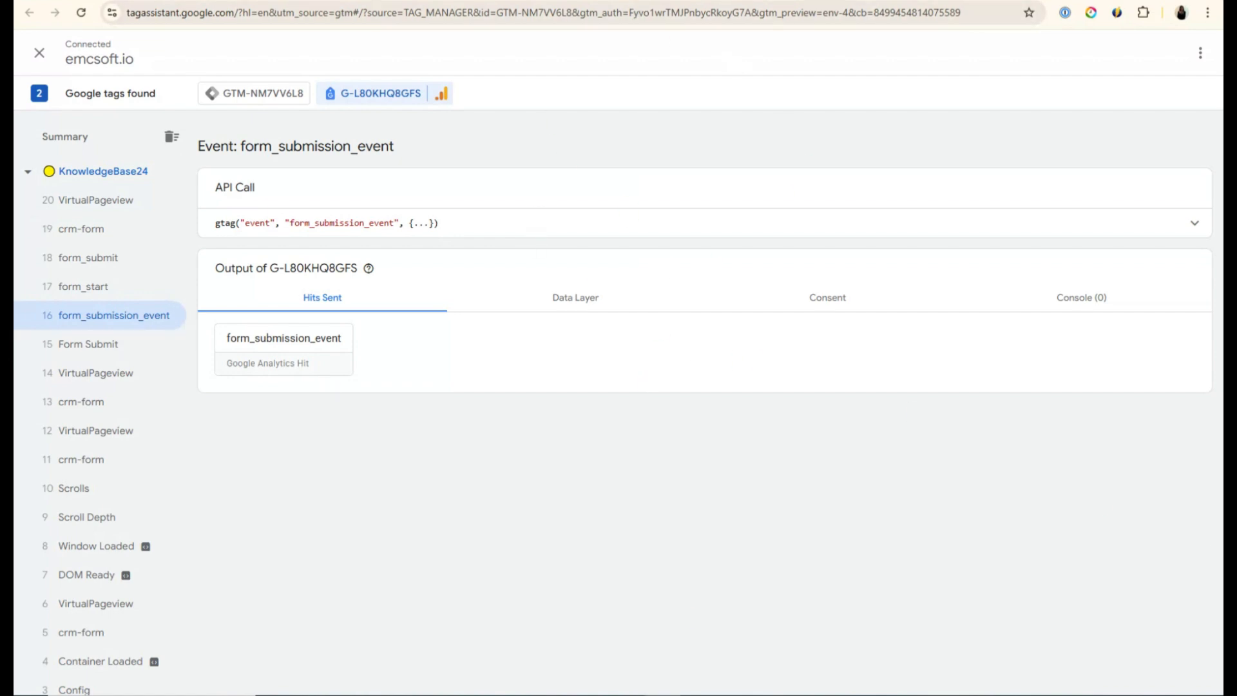
Switch to Google Analytics and review active users and event counts in the Realtime overview of B24 CRM FORM (KB24)
click(635, 0)
click(281, 51)
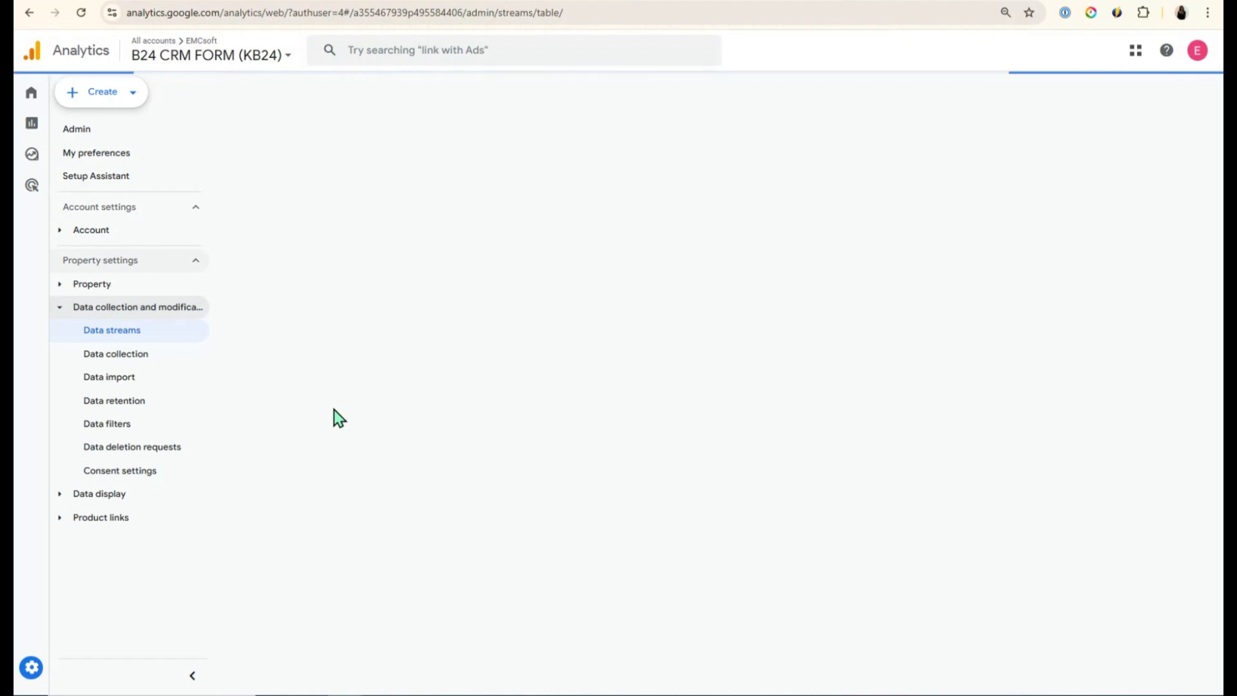
mouse_move(29, 105)
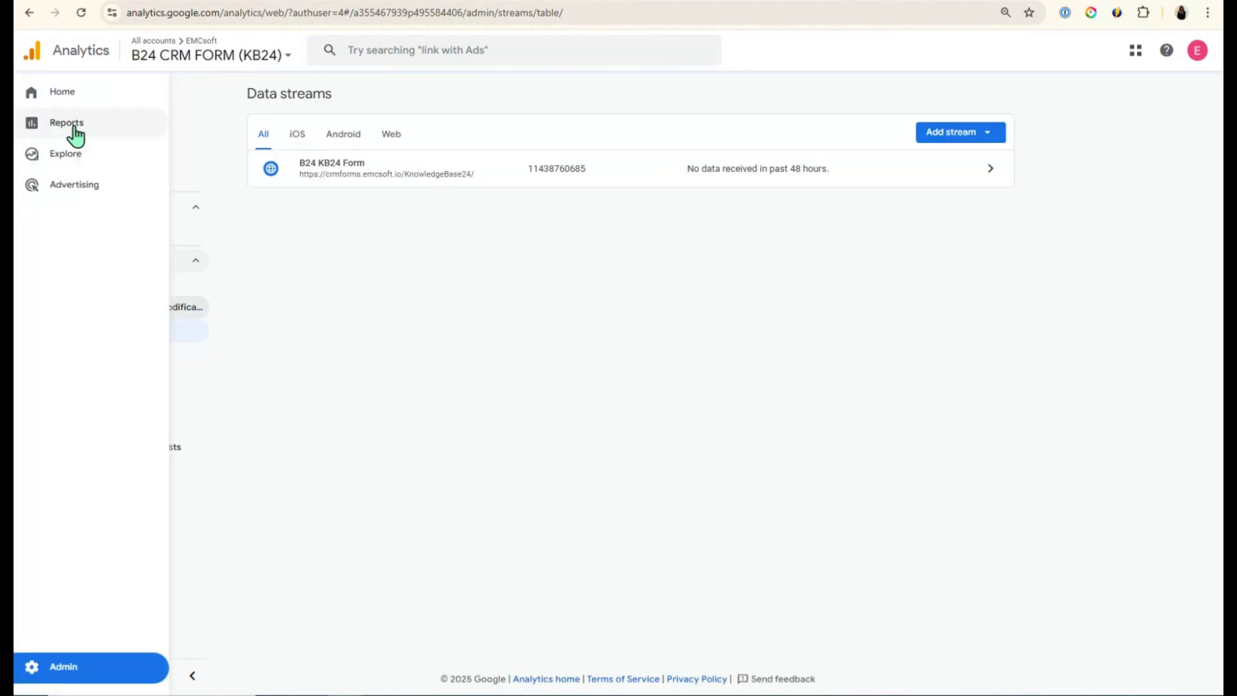
click(70, 129)
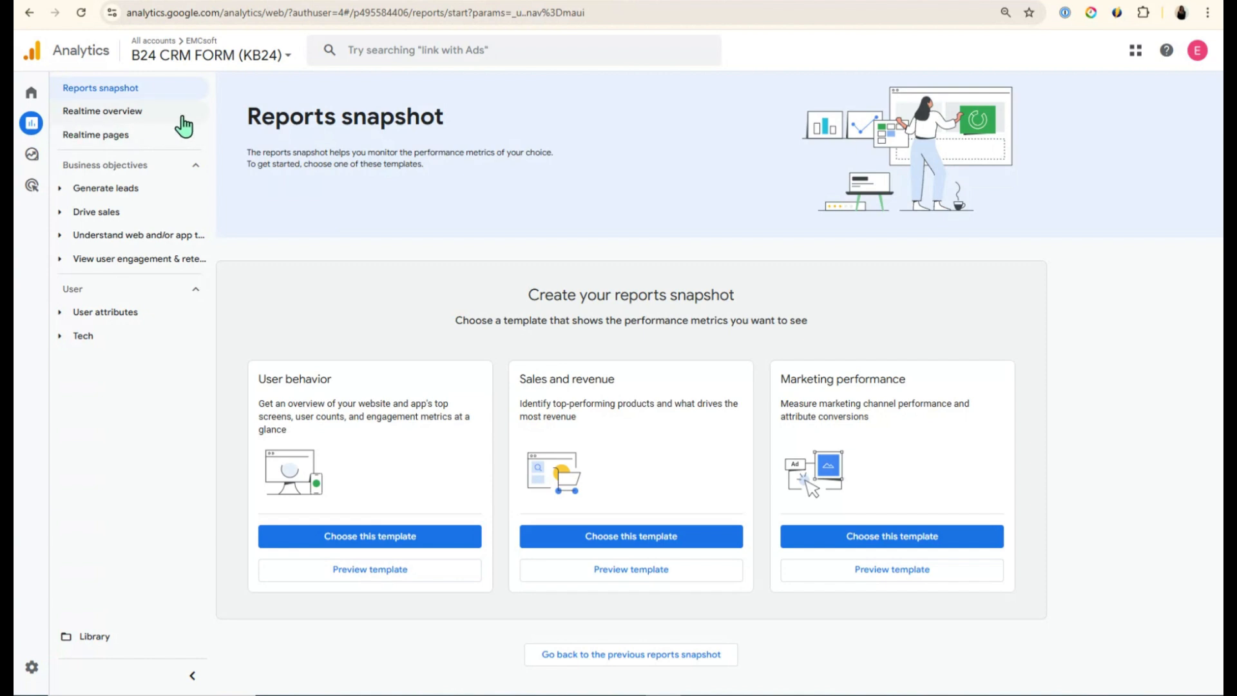
click(153, 127)
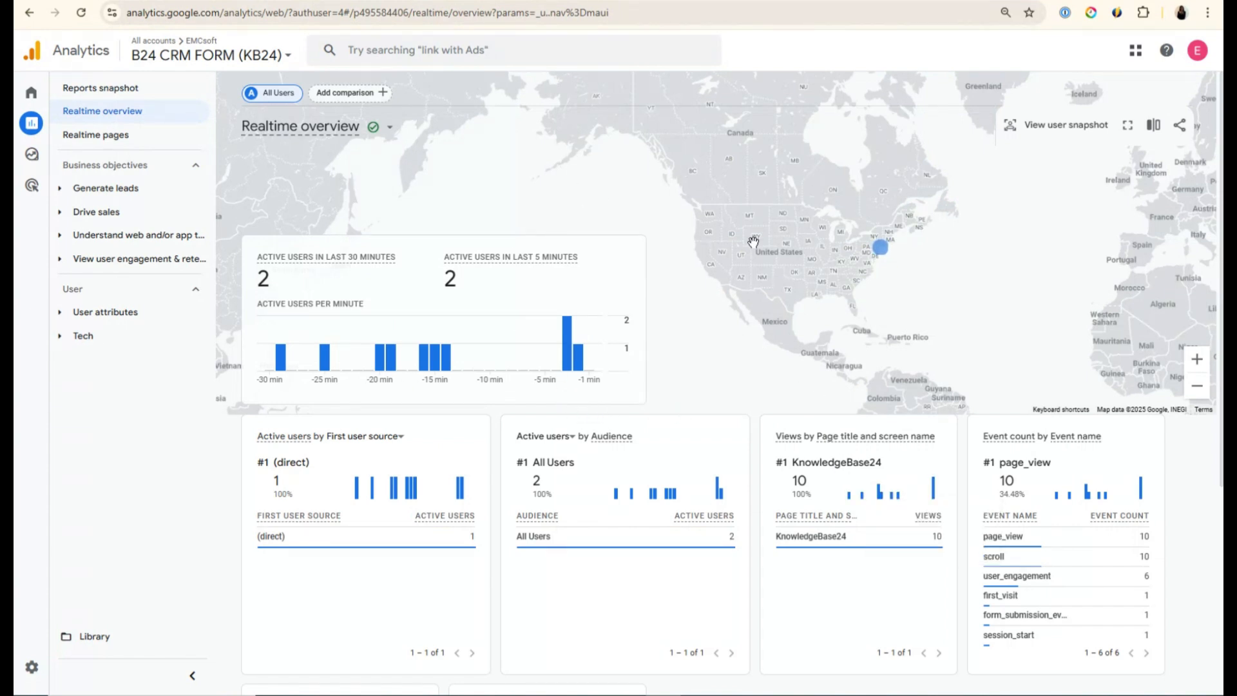
mouse_move(877, 250)
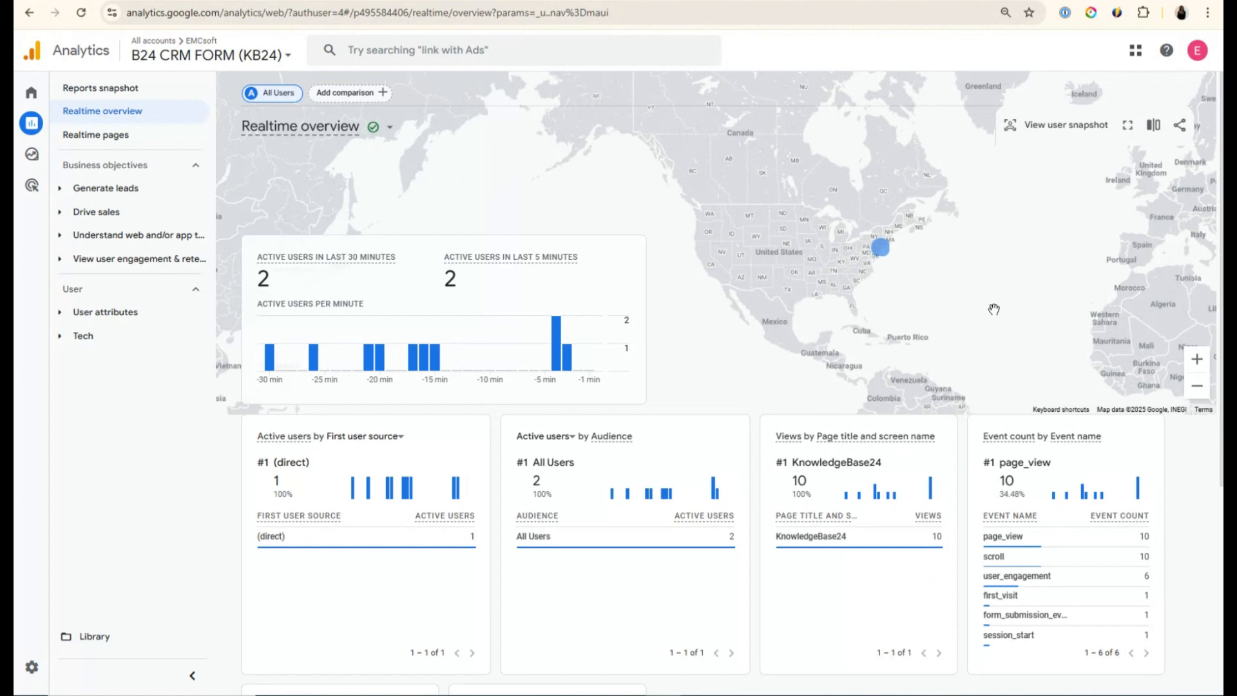
scroll(994, 310, down, 2)
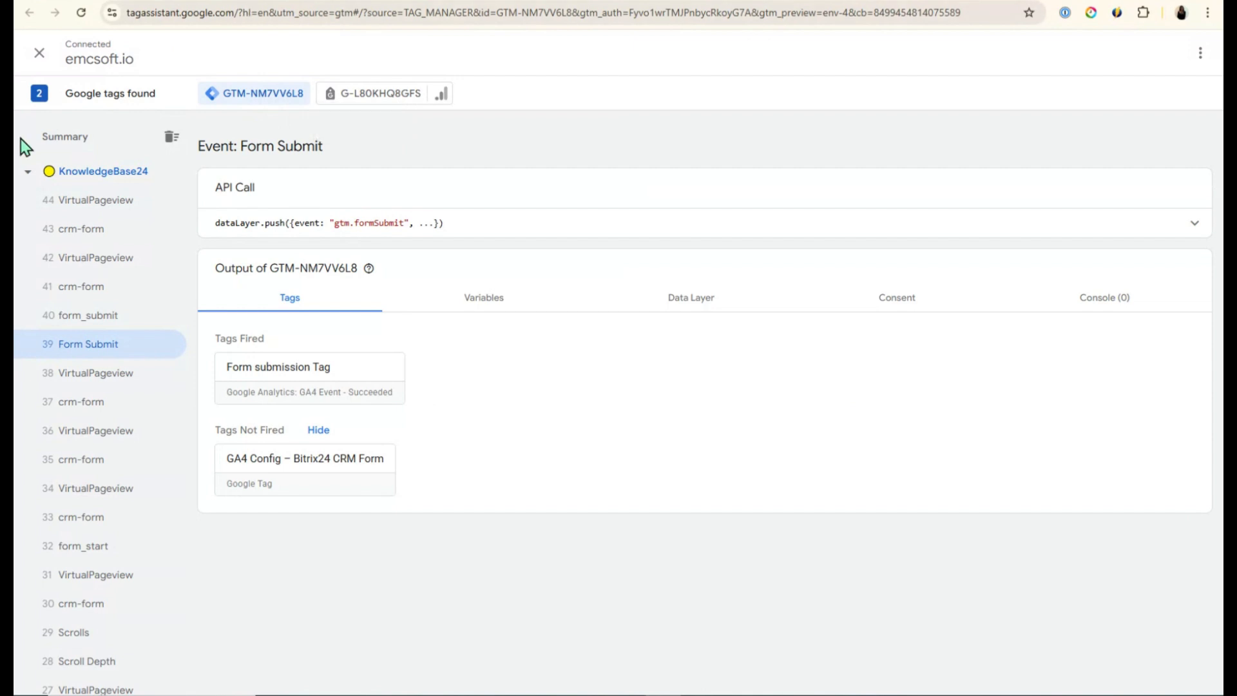
Check in Tag Assistant the hits sent by G-L80KHQ8GFS and the tags fired on GTM-NM7VV6L8's Form Submit event
click(400, 103)
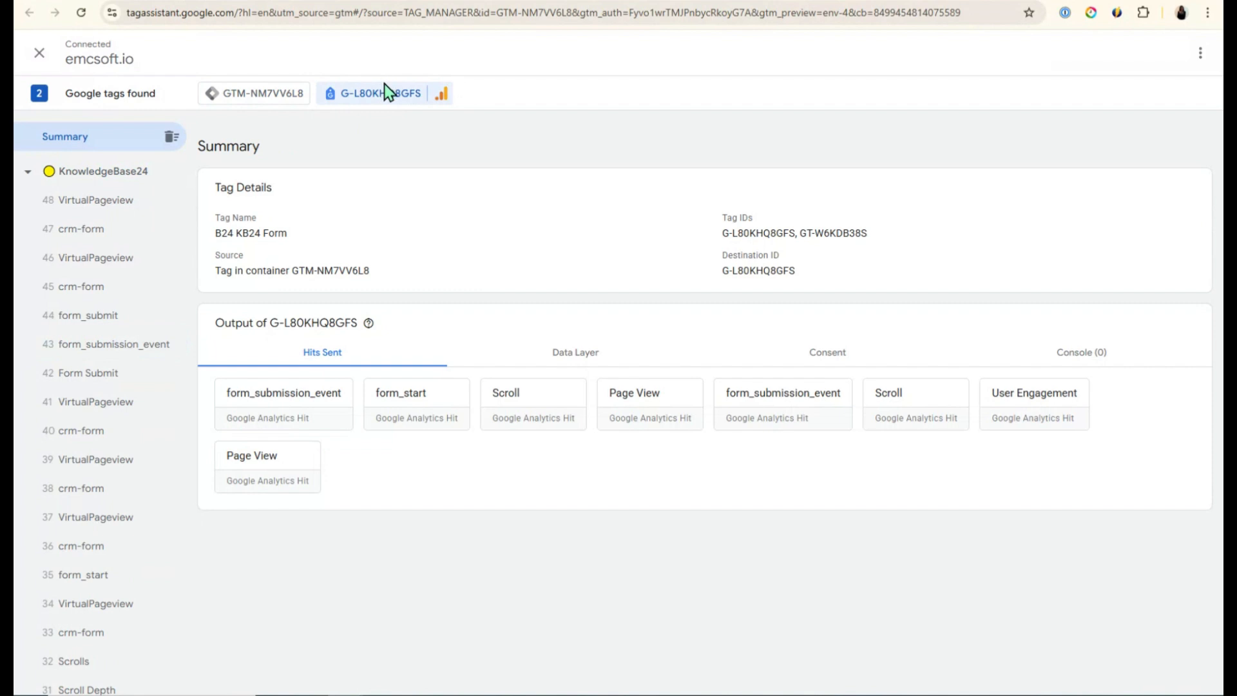
click(230, 103)
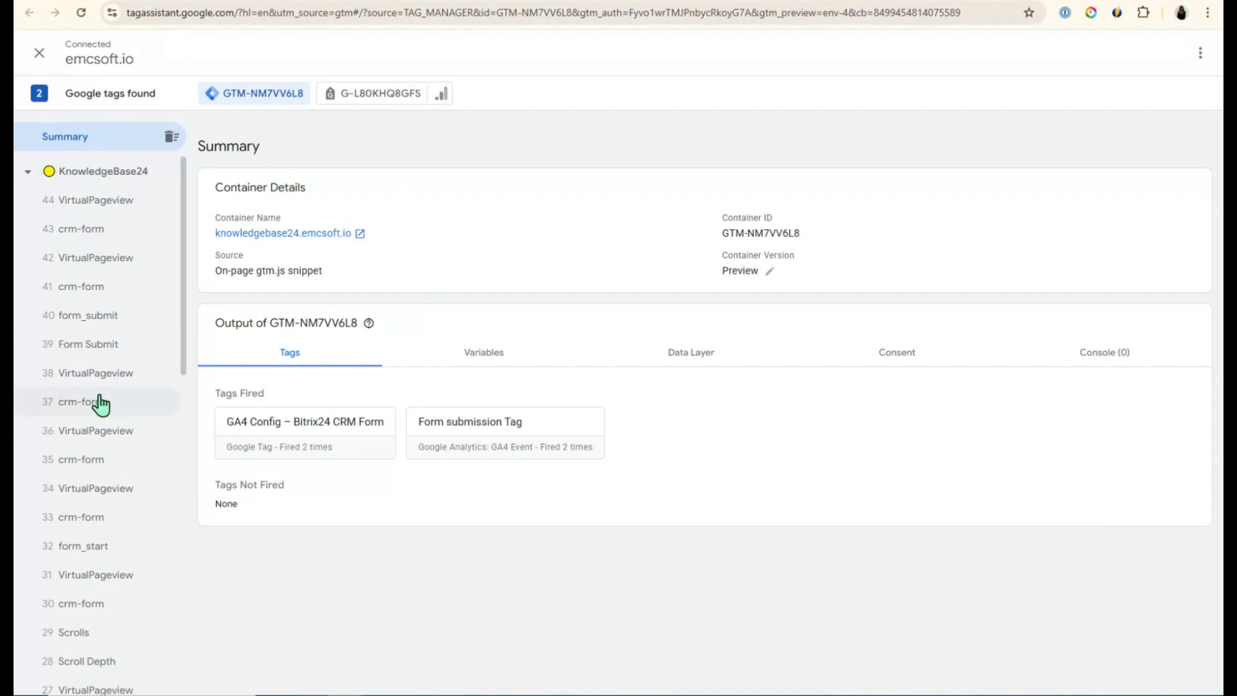
click(98, 348)
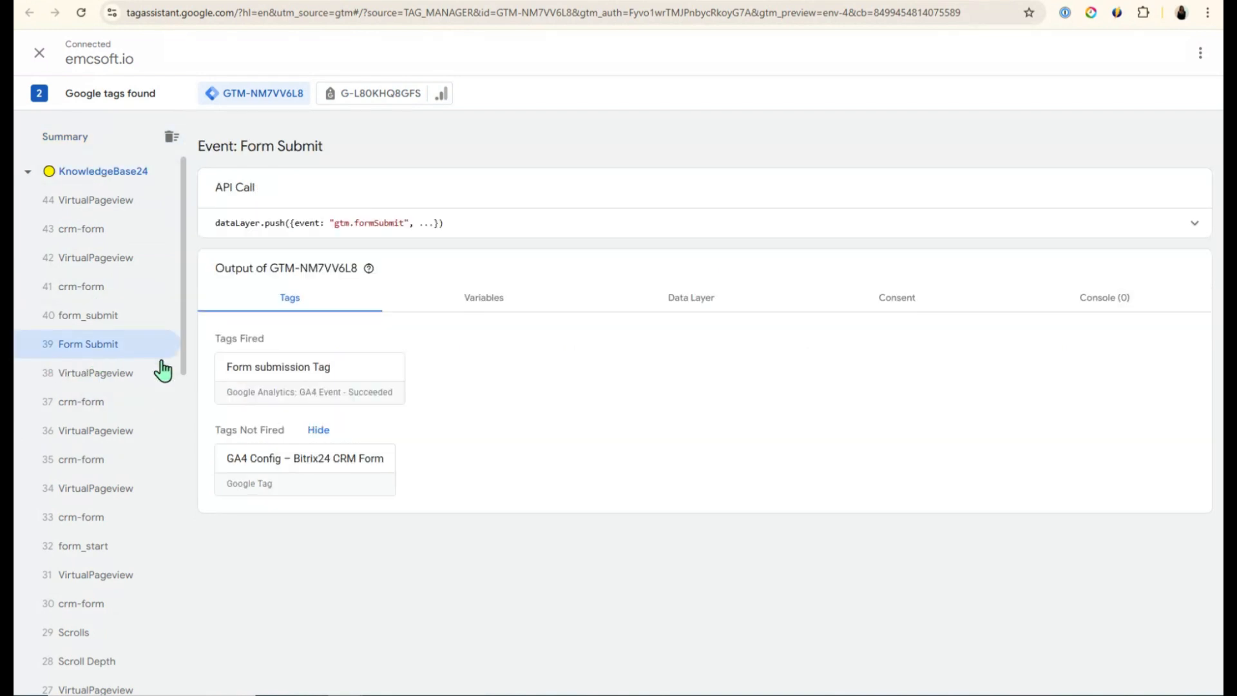